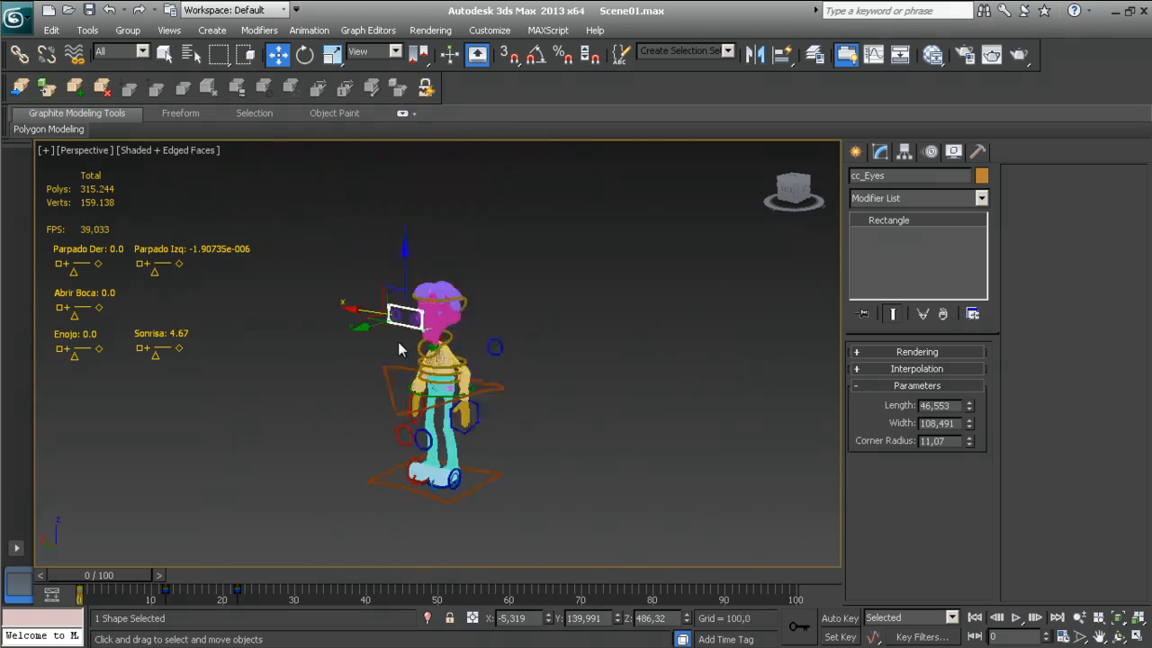
Create a free camera on the ground just in front of the character's feet.
drag(129, 576, 36, 572)
key(w)
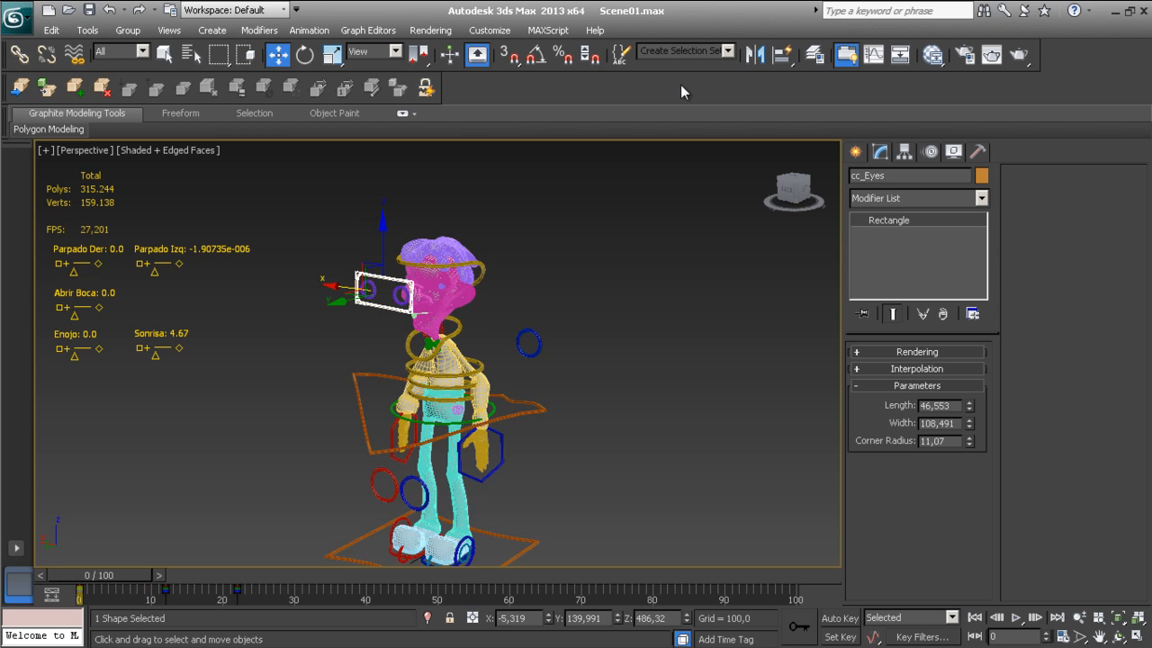
click(857, 153)
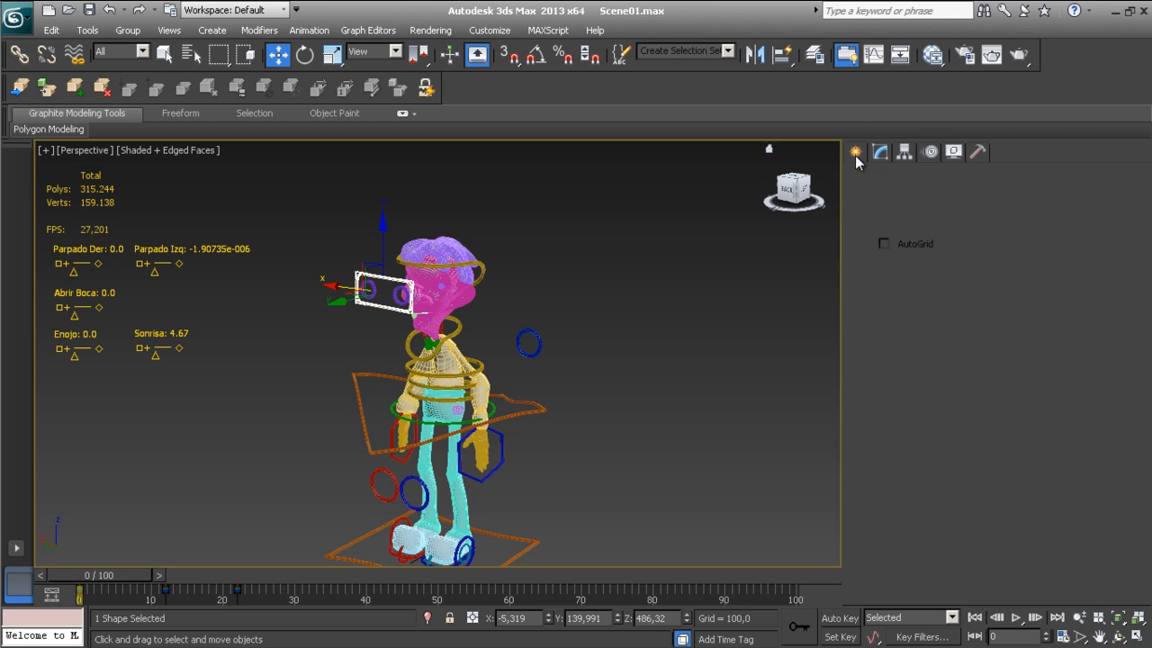
click(922, 179)
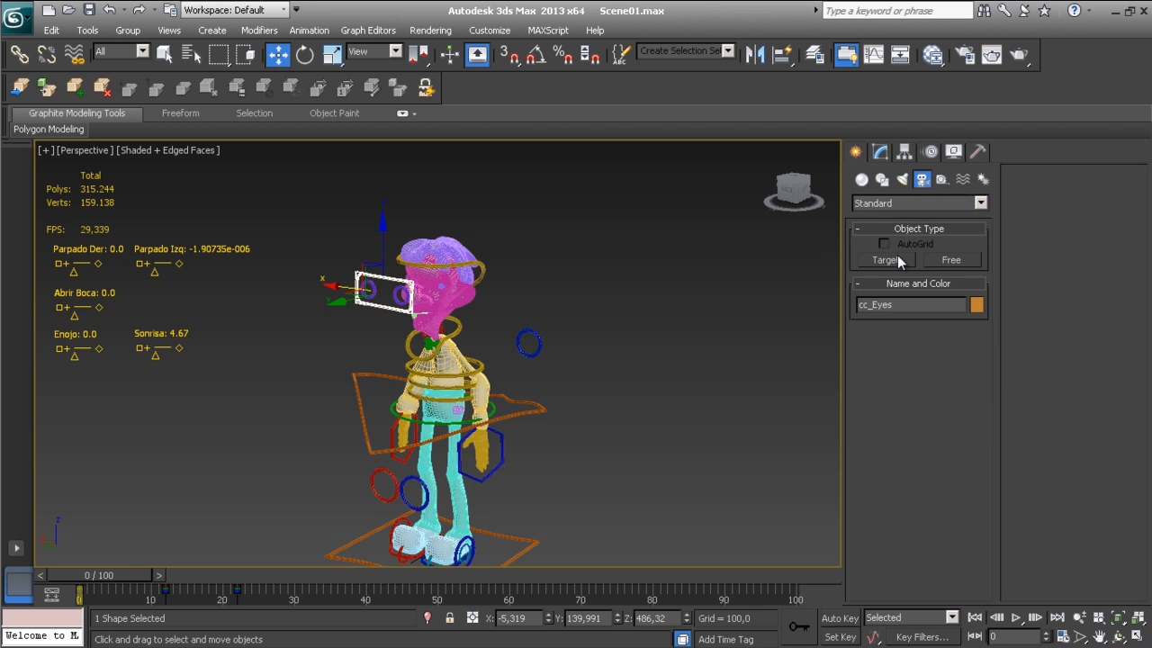
click(942, 261)
middle_drag(489, 483, 501, 398)
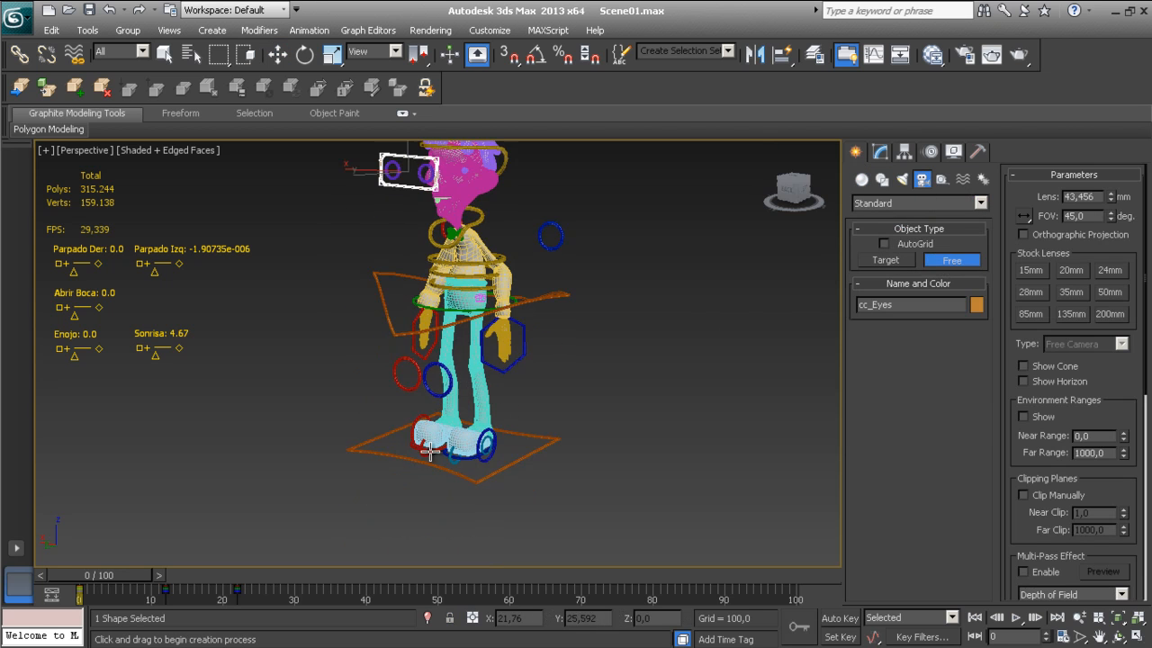
click(380, 472)
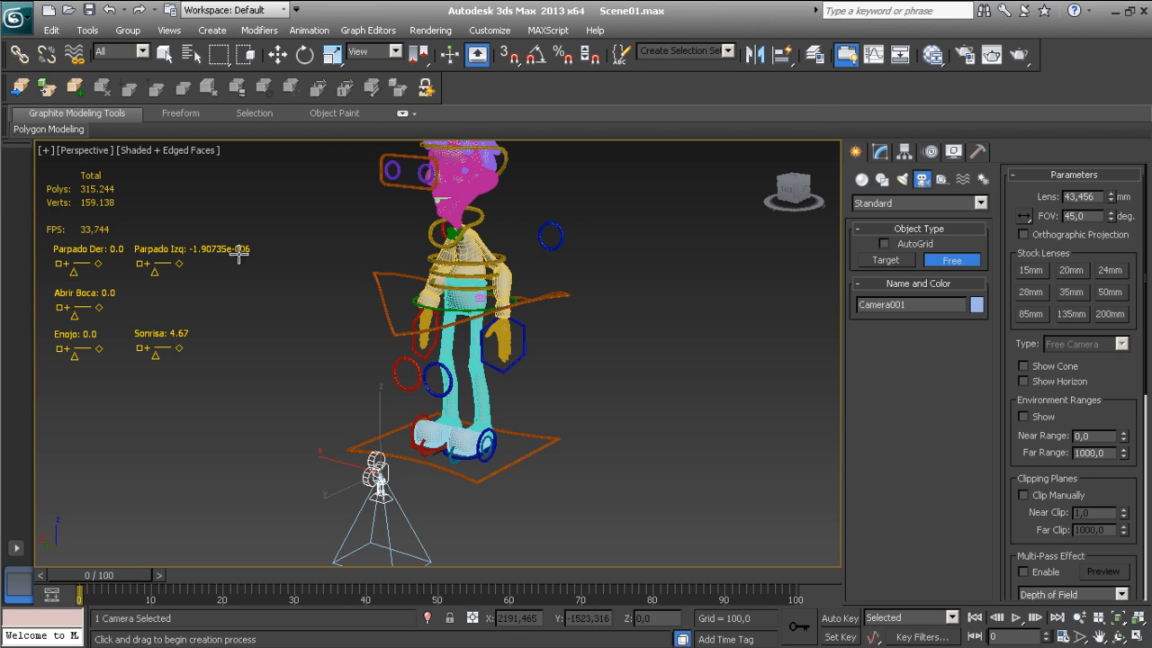
Set the viewport layout to two side-by-side views, with Perspective on one side and Camera001 on the other.
key(alt+b)
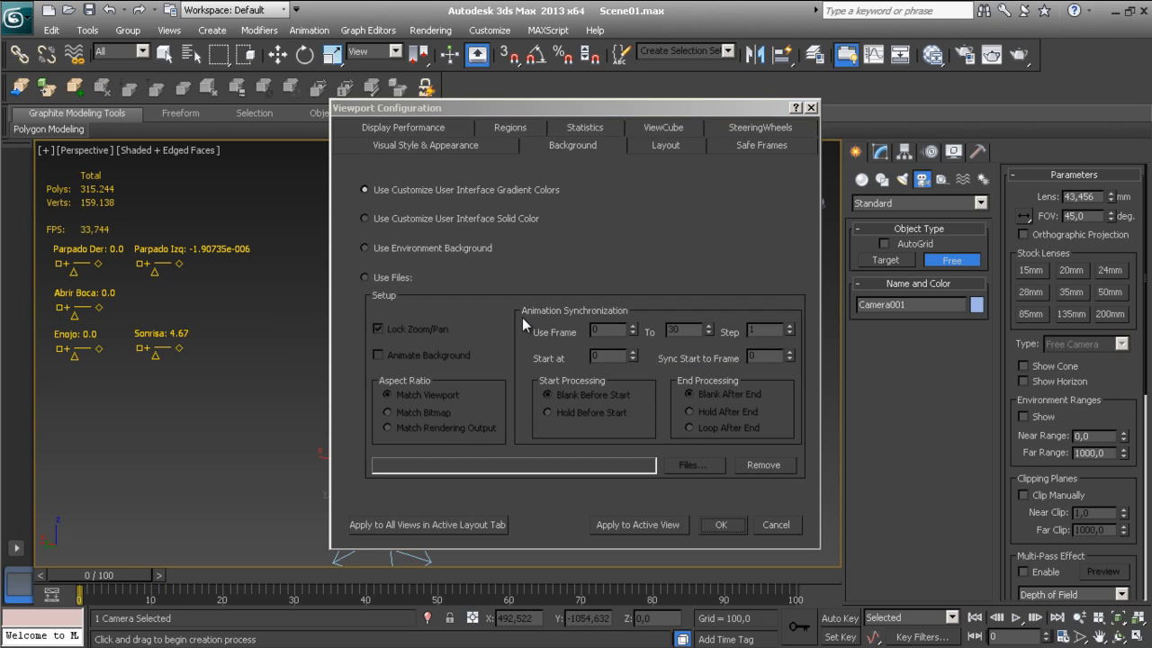
click(656, 141)
click(465, 203)
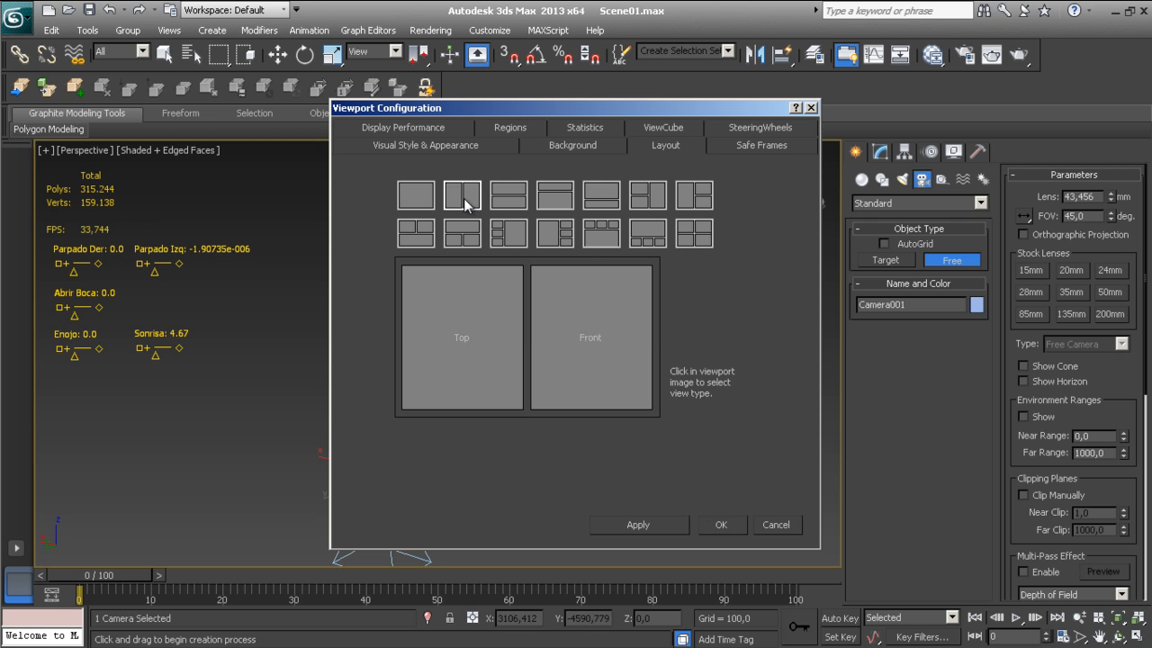
click(475, 314)
click(499, 336)
click(587, 333)
click(608, 341)
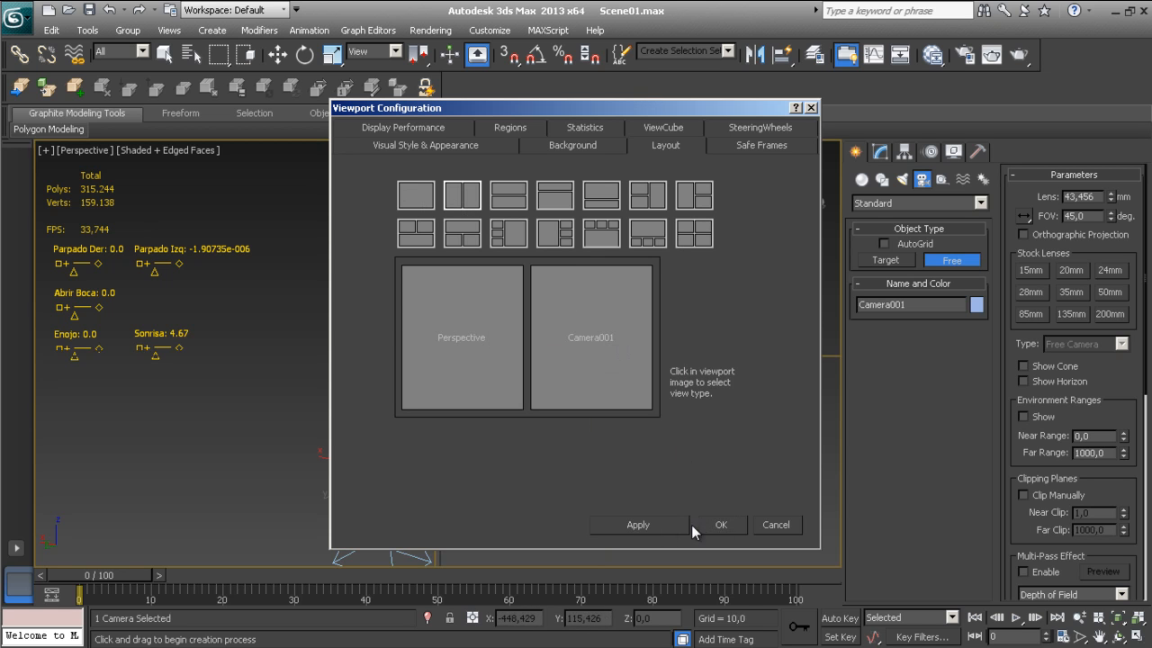
click(721, 524)
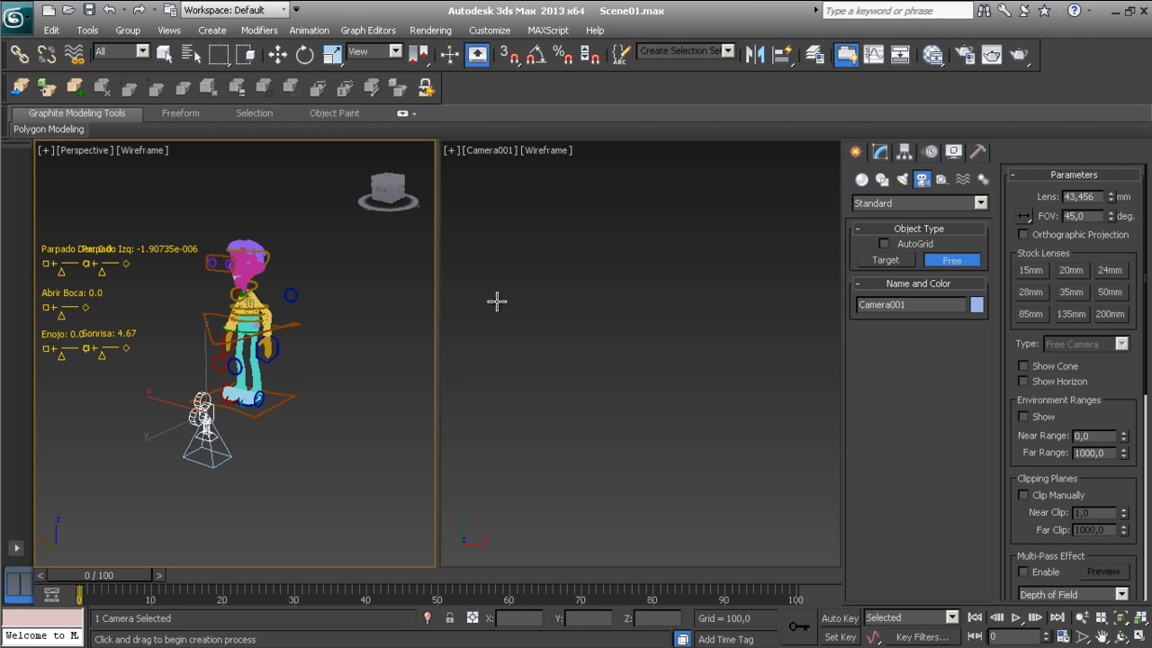
Hide the FacialControls layer.
click(544, 326)
middle_drag(544, 326, 549, 326)
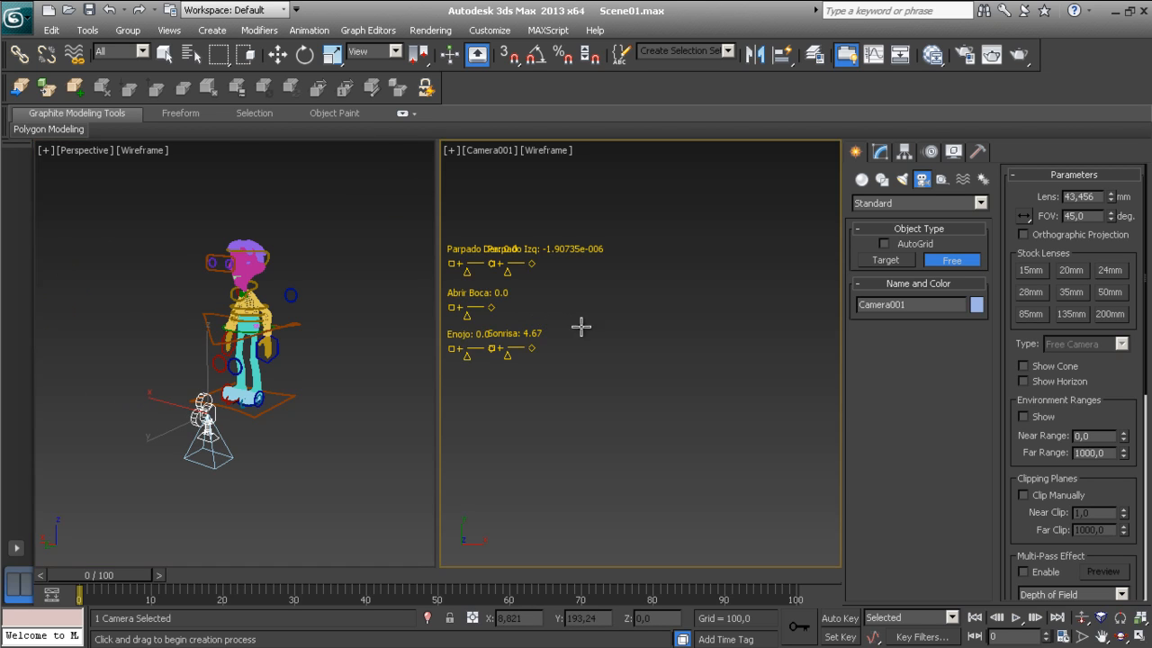
middle_drag(639, 362, 616, 364)
click(813, 54)
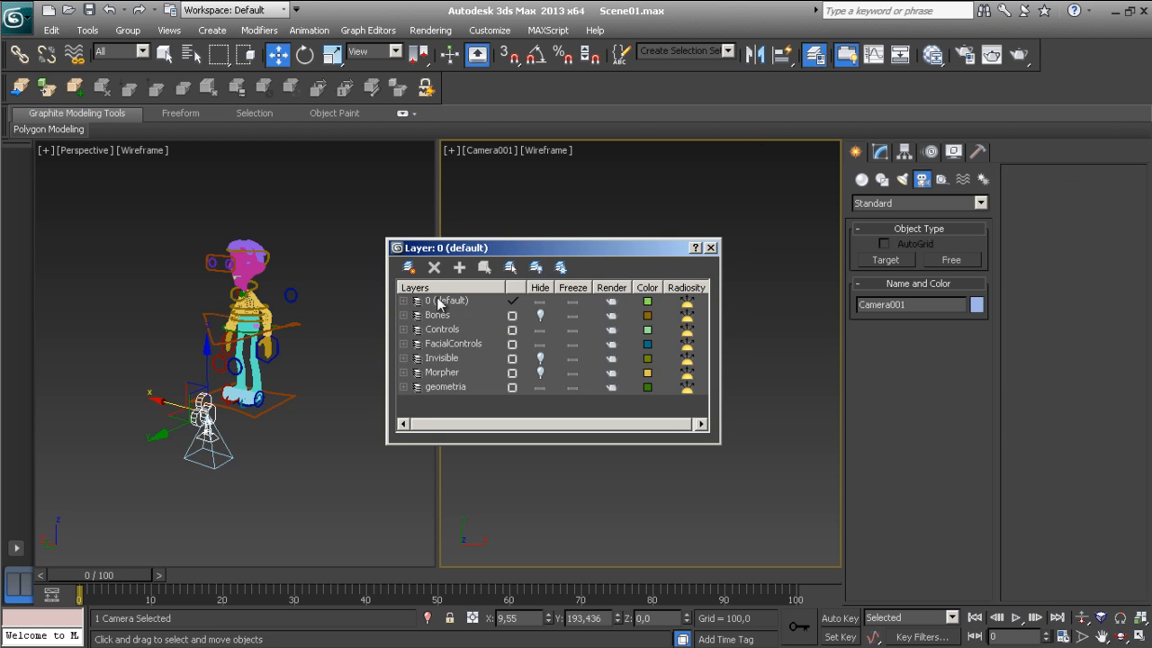
click(540, 344)
click(711, 248)
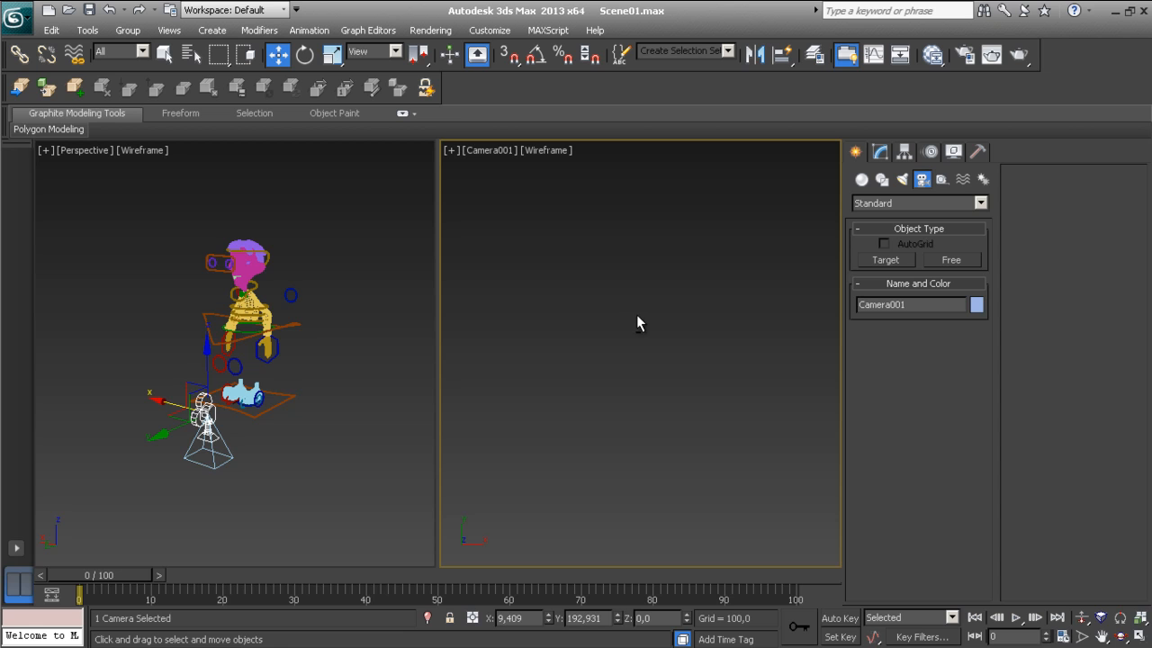
Rotate the free camera up from pointing at the ground and turn it around to face the character.
click(608, 334)
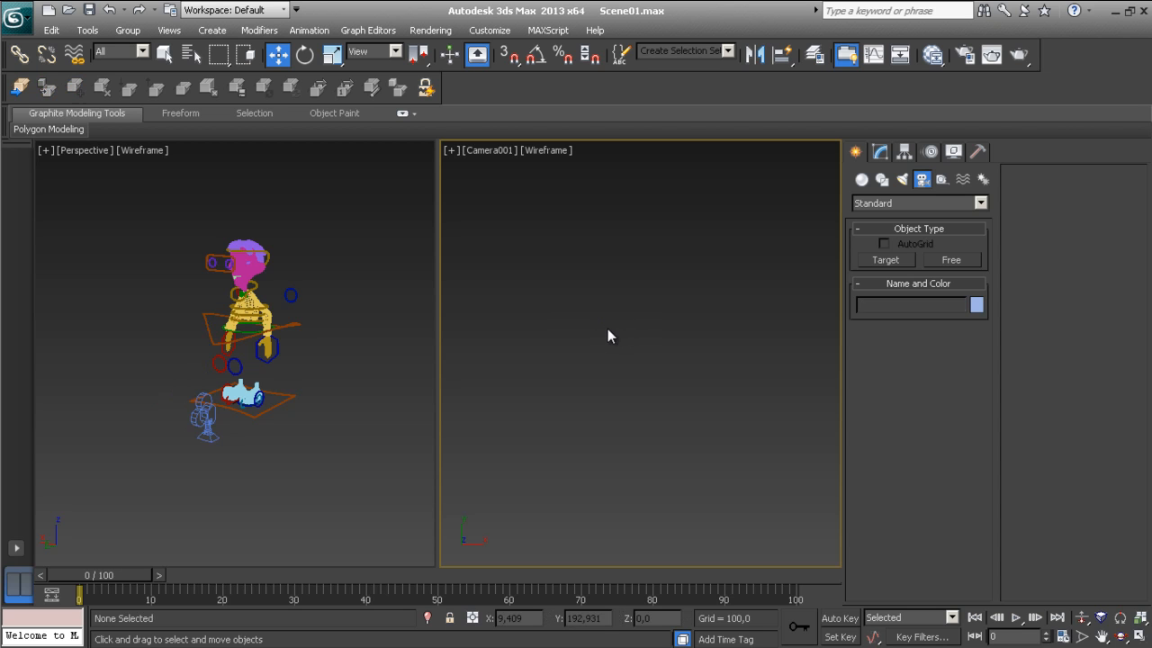
click(204, 415)
key(e)
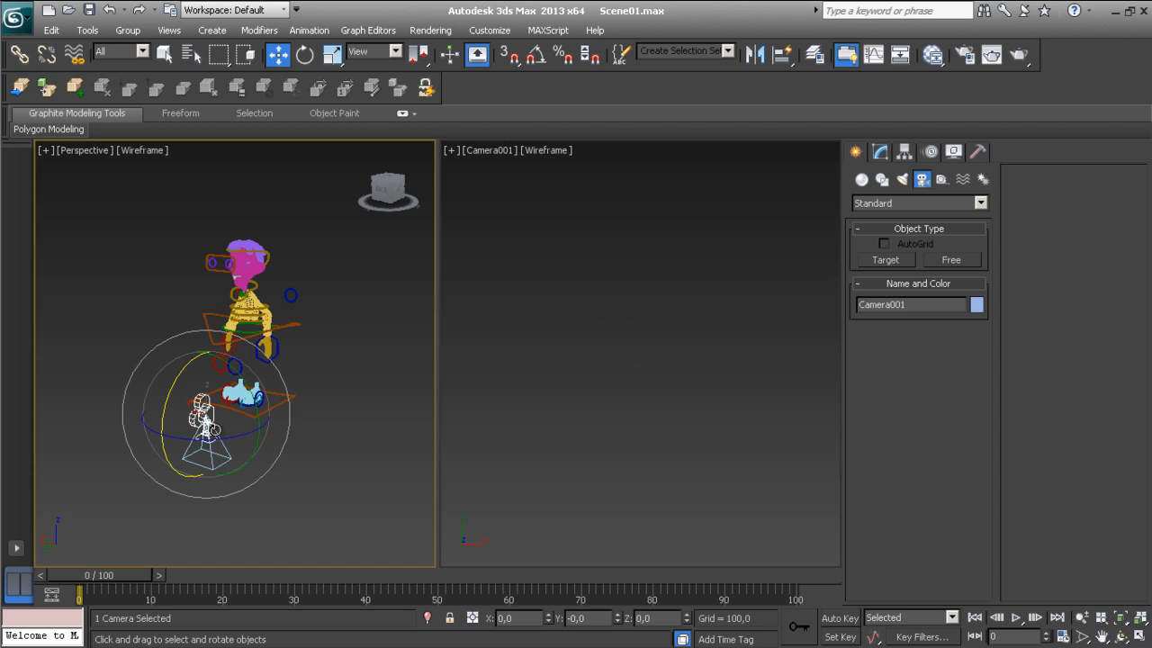
drag(172, 409, 288, 296)
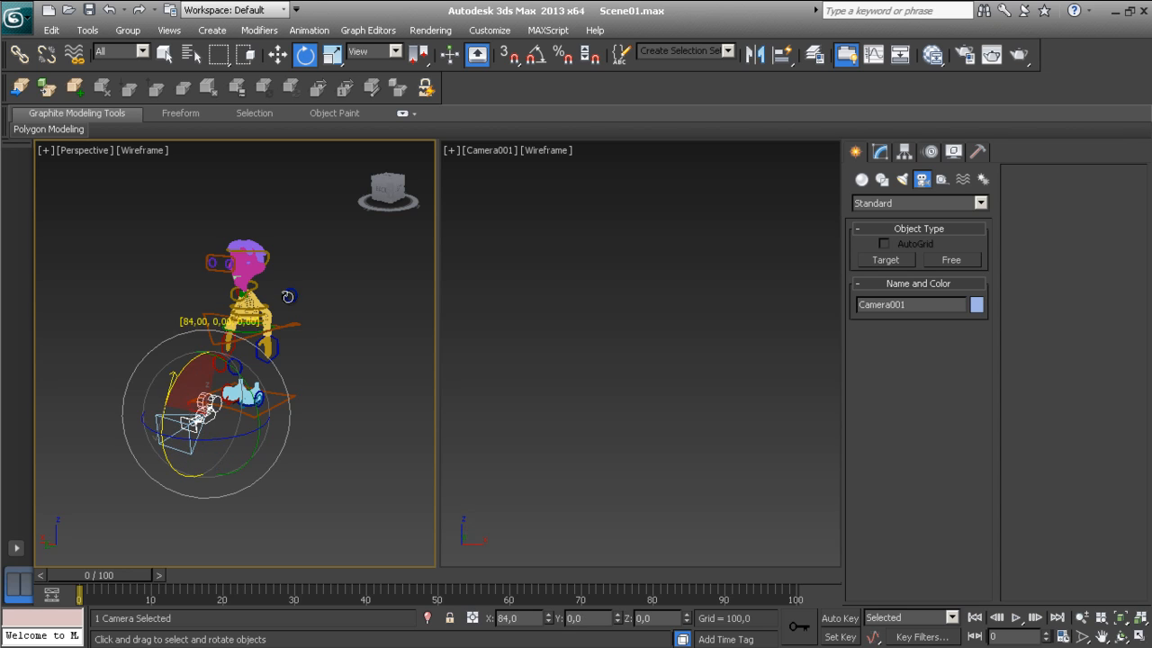
drag(236, 437, 176, 433)
mouse_move(260, 404)
middle_down()
mouse_move(234, 416)
mouse_move(311, 387)
mouse_move(250, 403)
middle_up()
scroll(313, 386, up, 6)
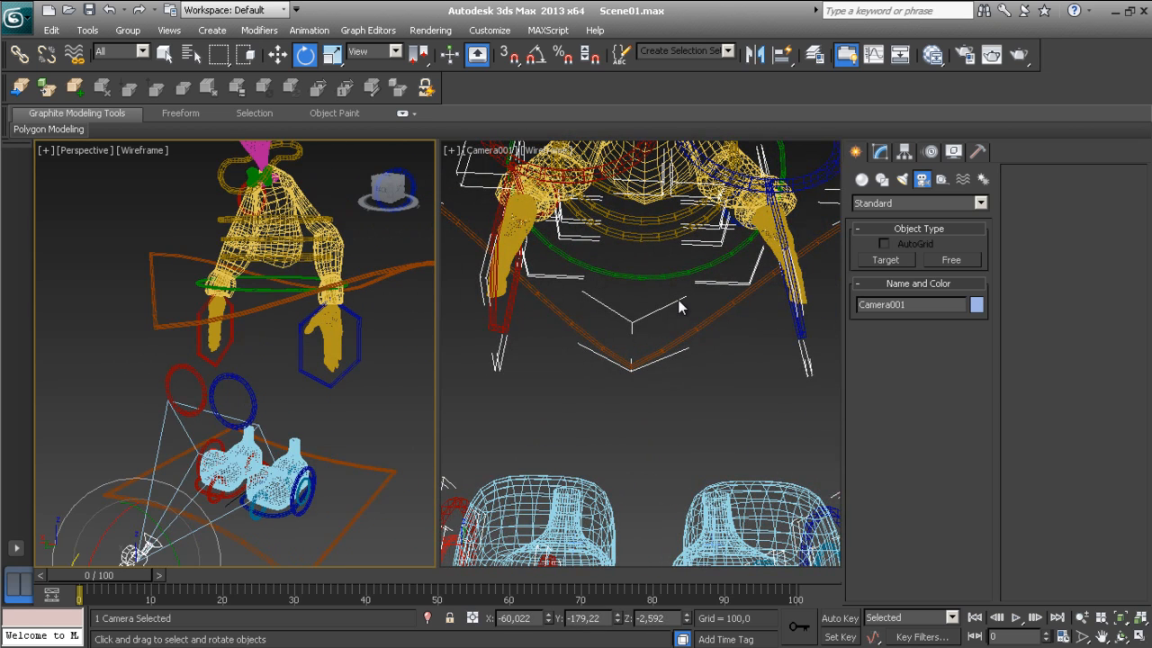
Show the FacialControls layer again and make the geometria layer the current one.
click(836, 56)
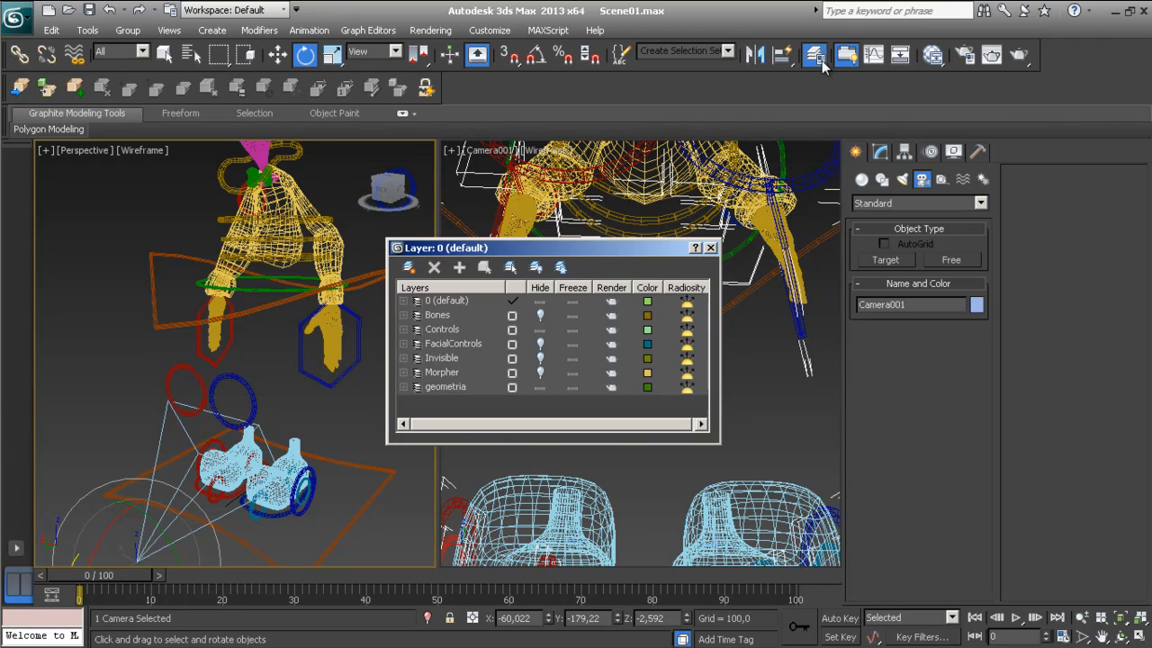
click(539, 342)
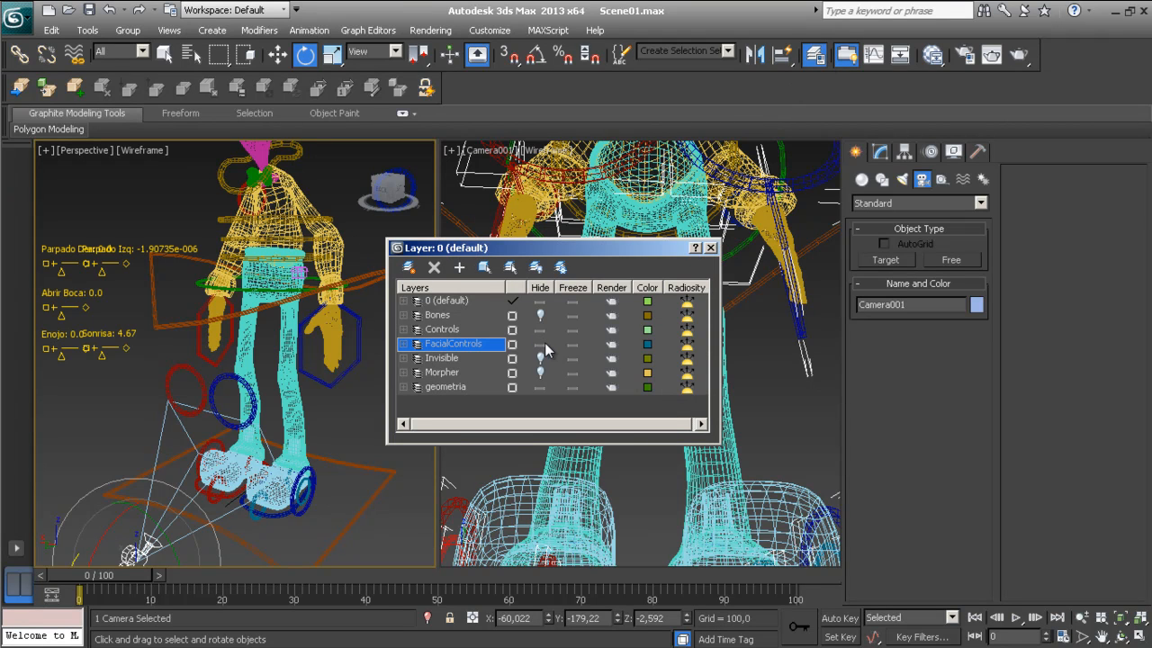
click(291, 374)
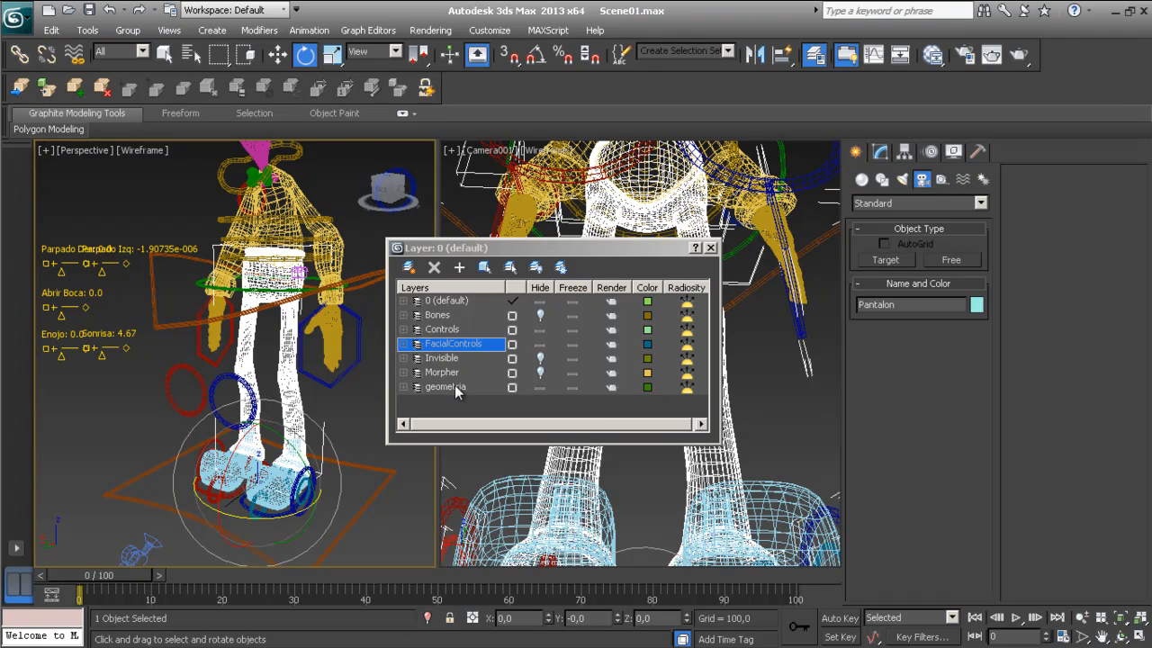
right_click(456, 389)
click(522, 494)
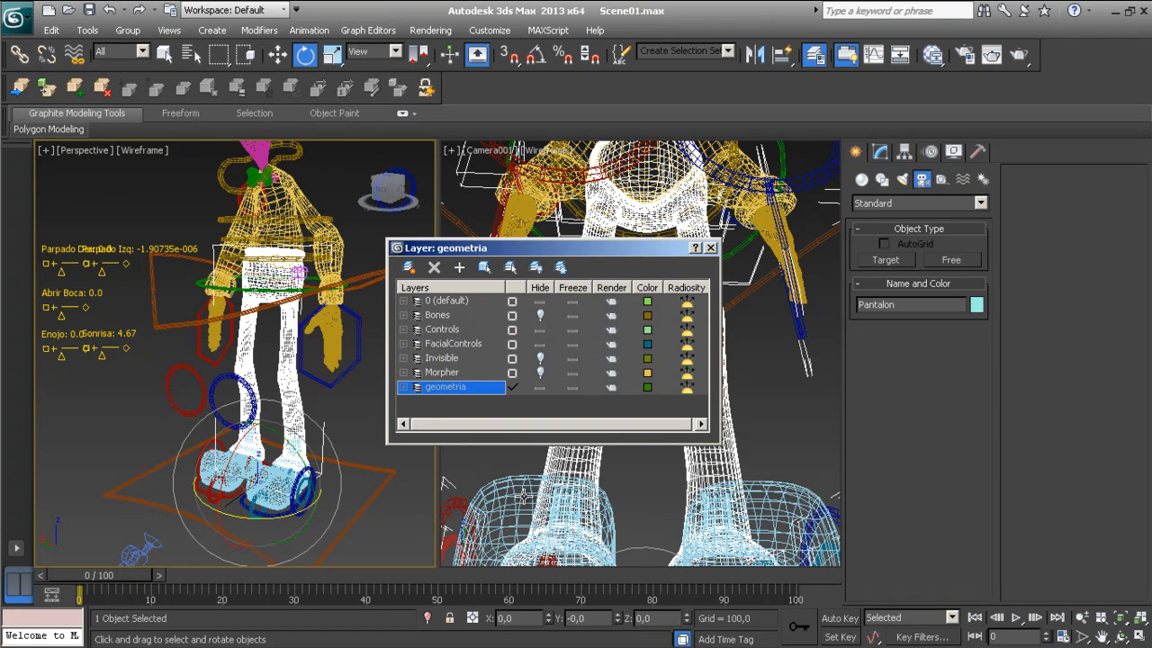
click(710, 249)
Turn on Show Safe Frames in Active View for the Camera001 viewport.
middle_drag(665, 325, 639, 403)
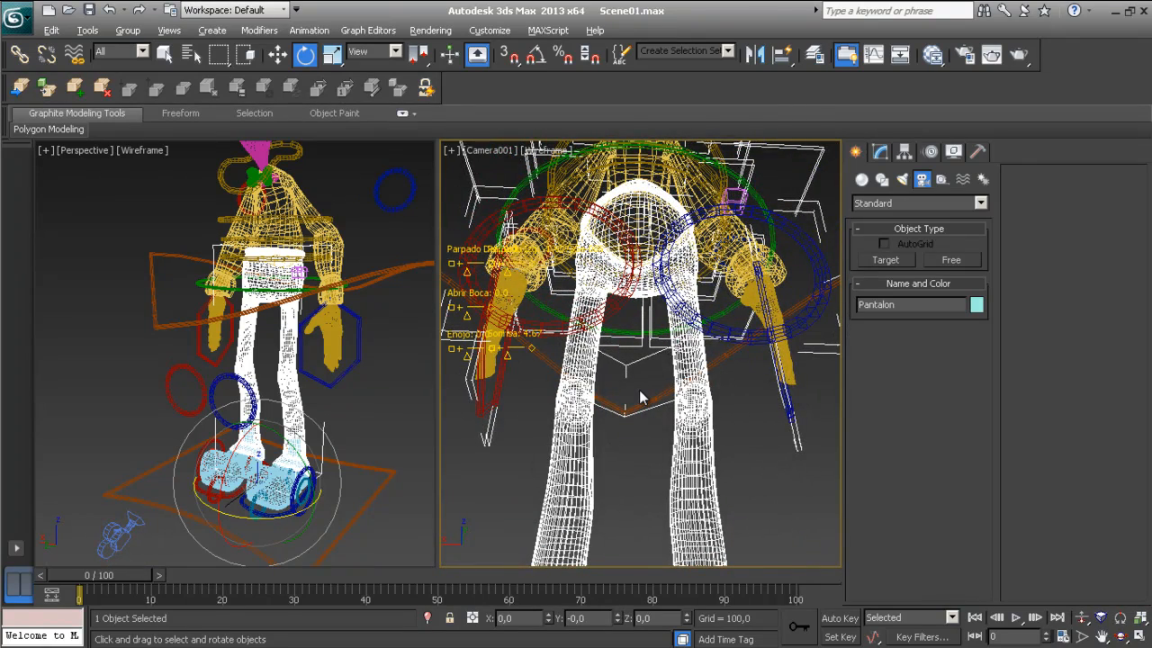
key(alt+b)
click(743, 147)
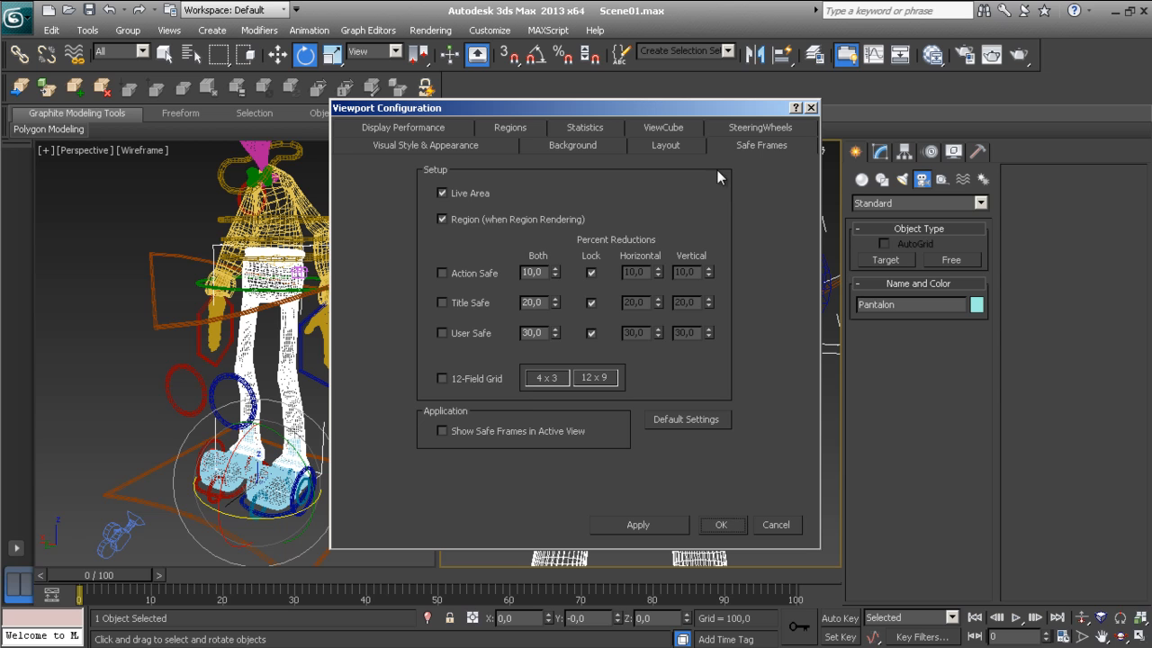
click(490, 429)
click(621, 522)
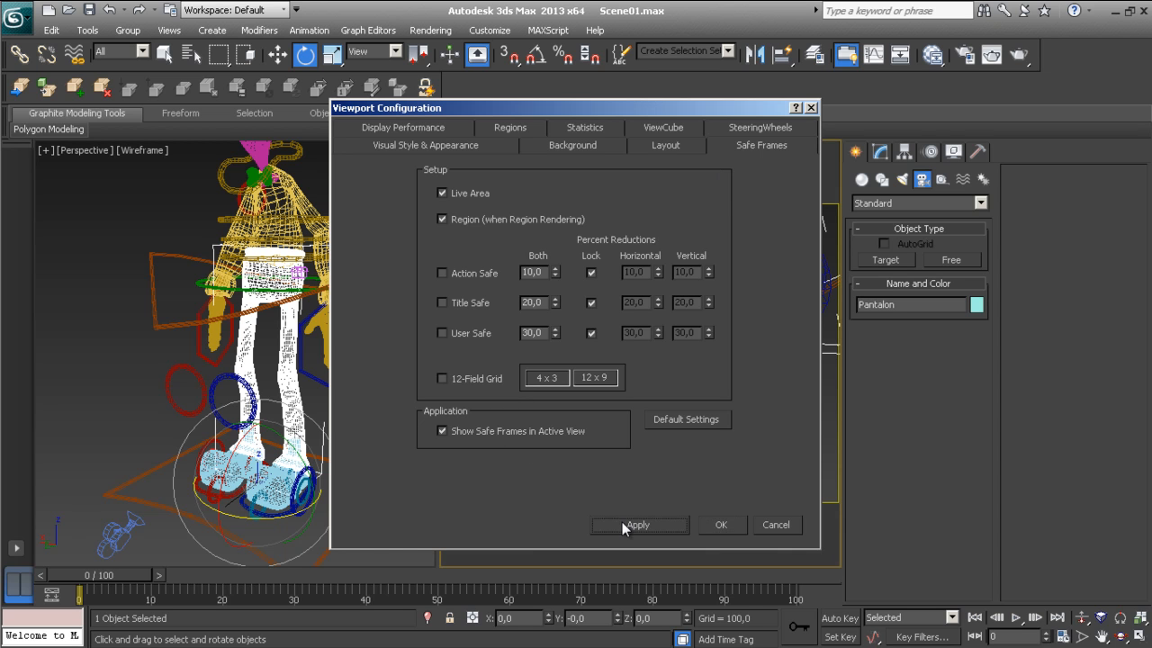
click(724, 524)
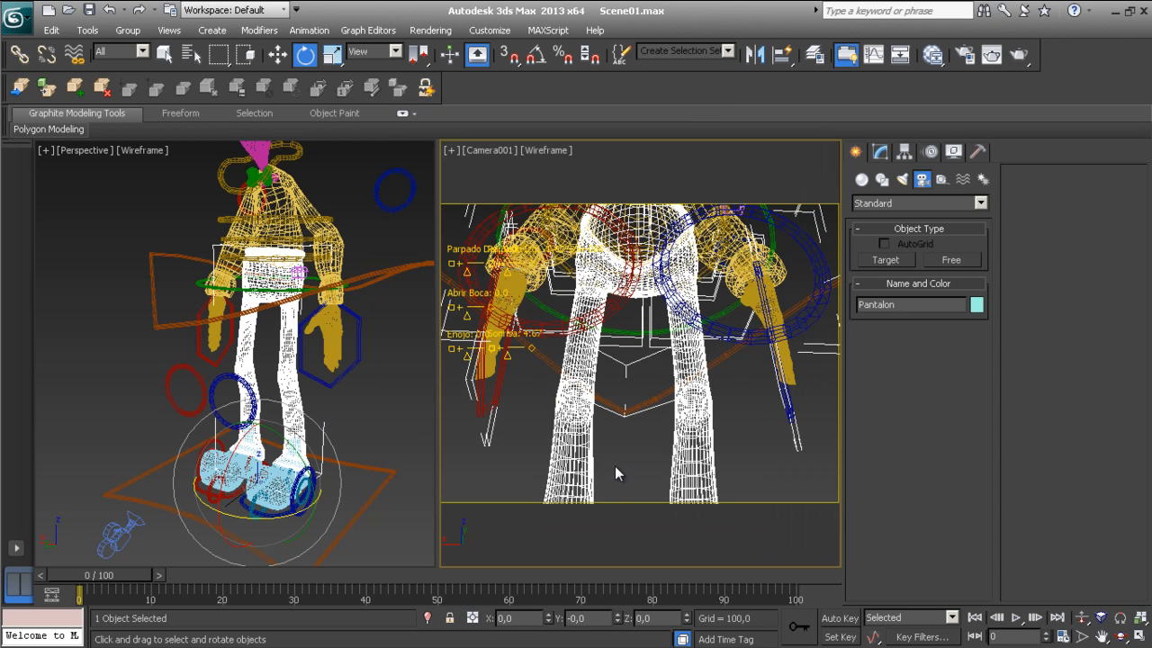
Move the camera back and up, then tilt it to frame the character's head and upper body.
click(129, 533)
key(w)
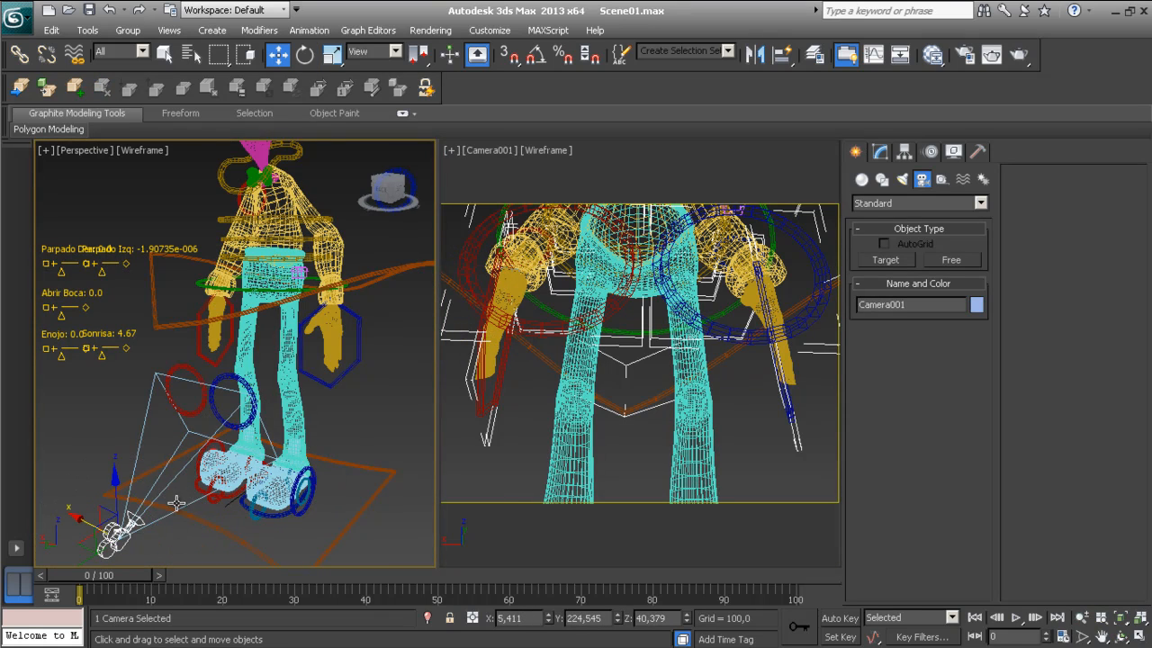
scroll(131, 499, up, 4)
scroll(230, 457, down, 4)
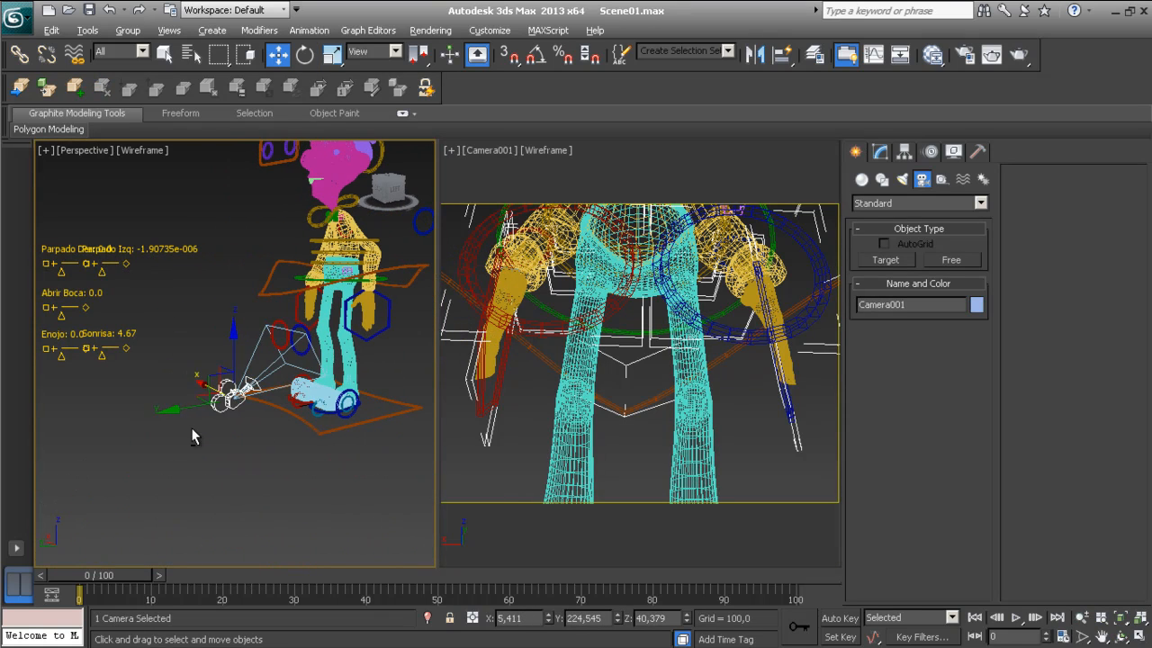
drag(175, 412, 81, 210)
key(e)
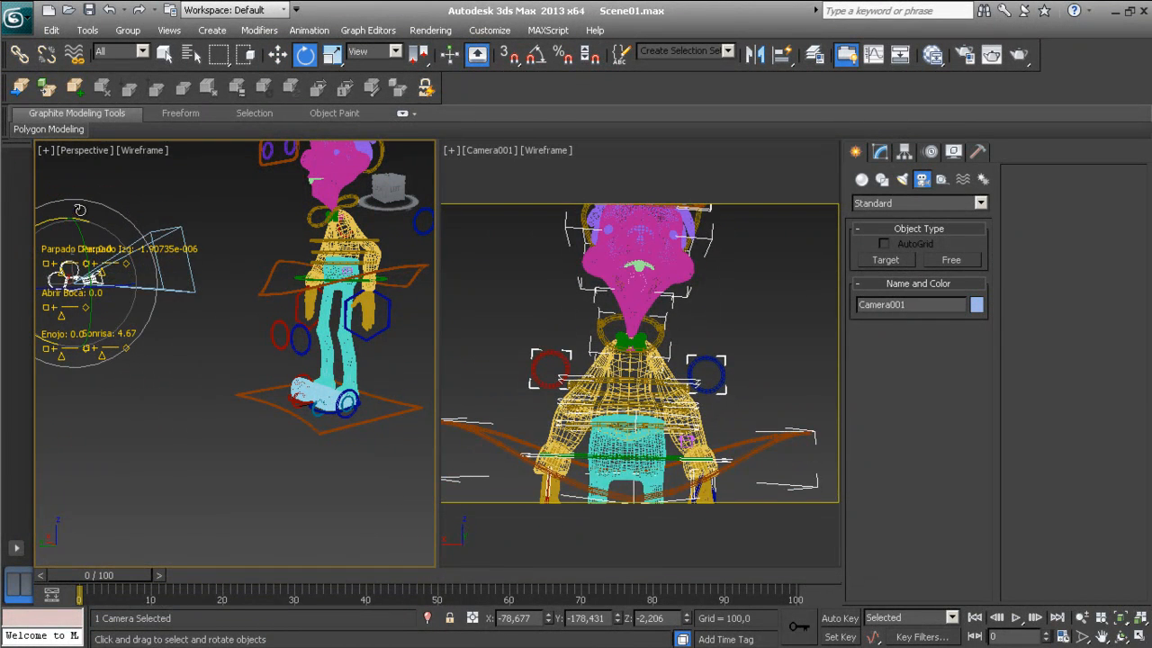
Display the Camera001 view in Shaded mode without edged faces.
click(734, 288)
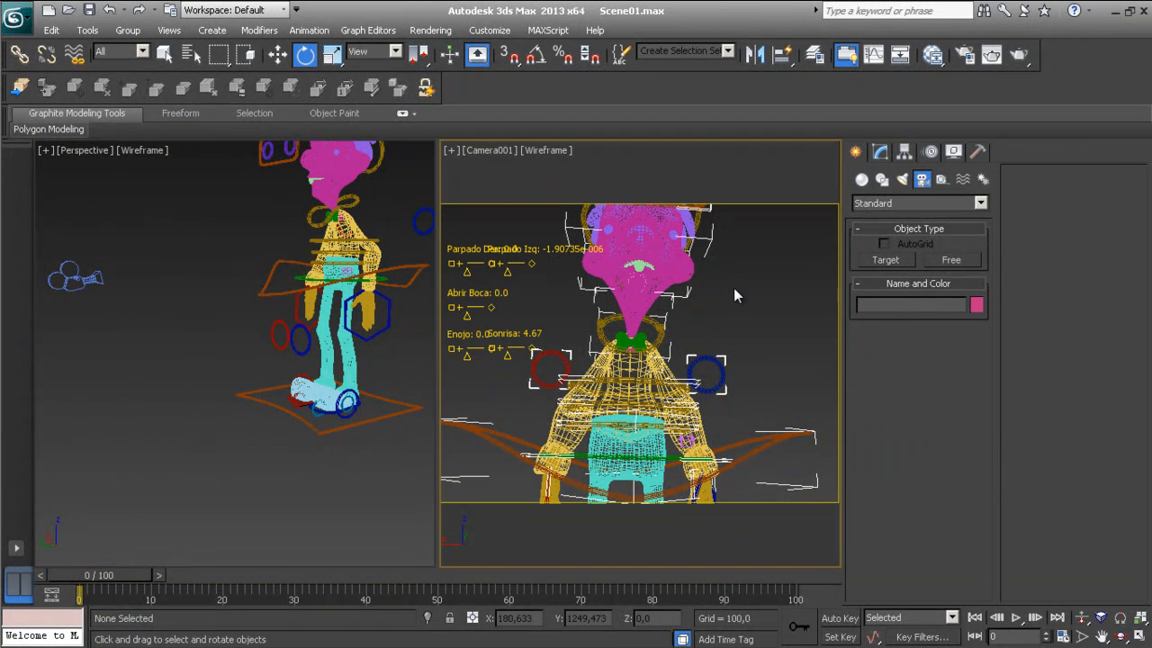
key(F3)
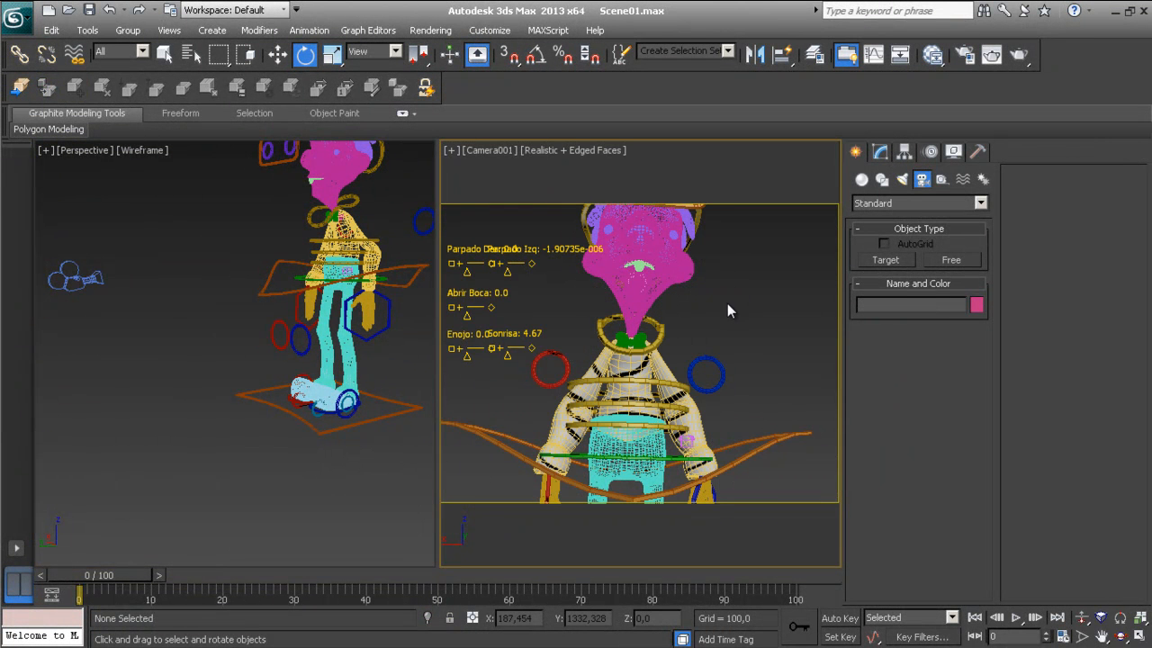
click(595, 149)
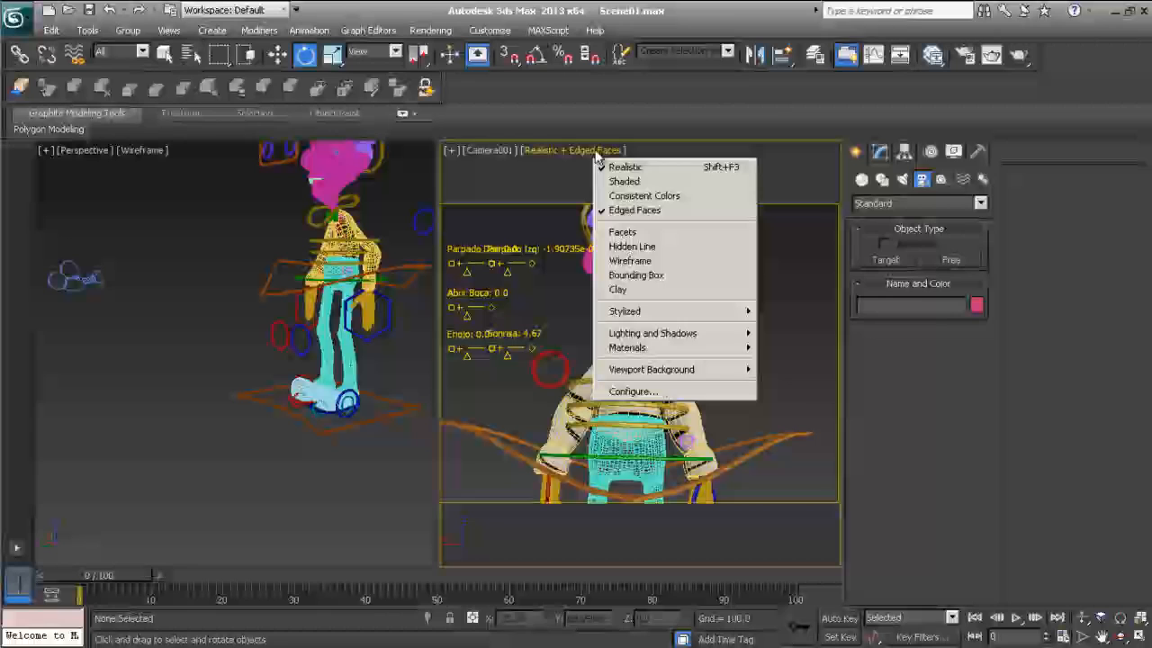
click(646, 209)
click(543, 151)
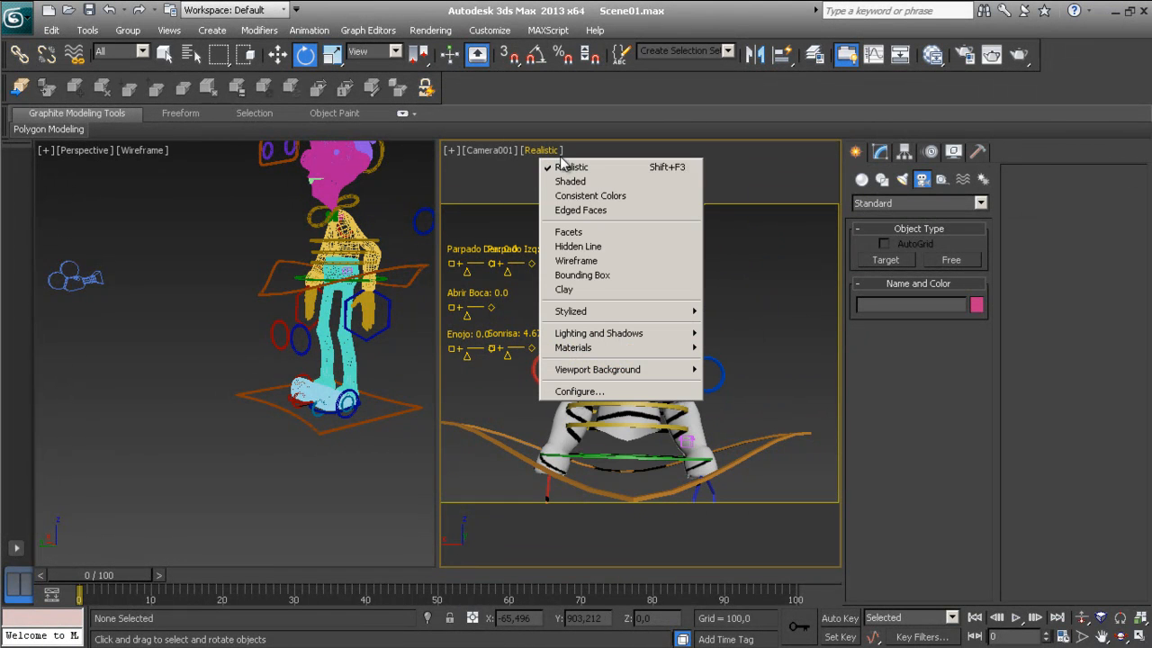
click(573, 182)
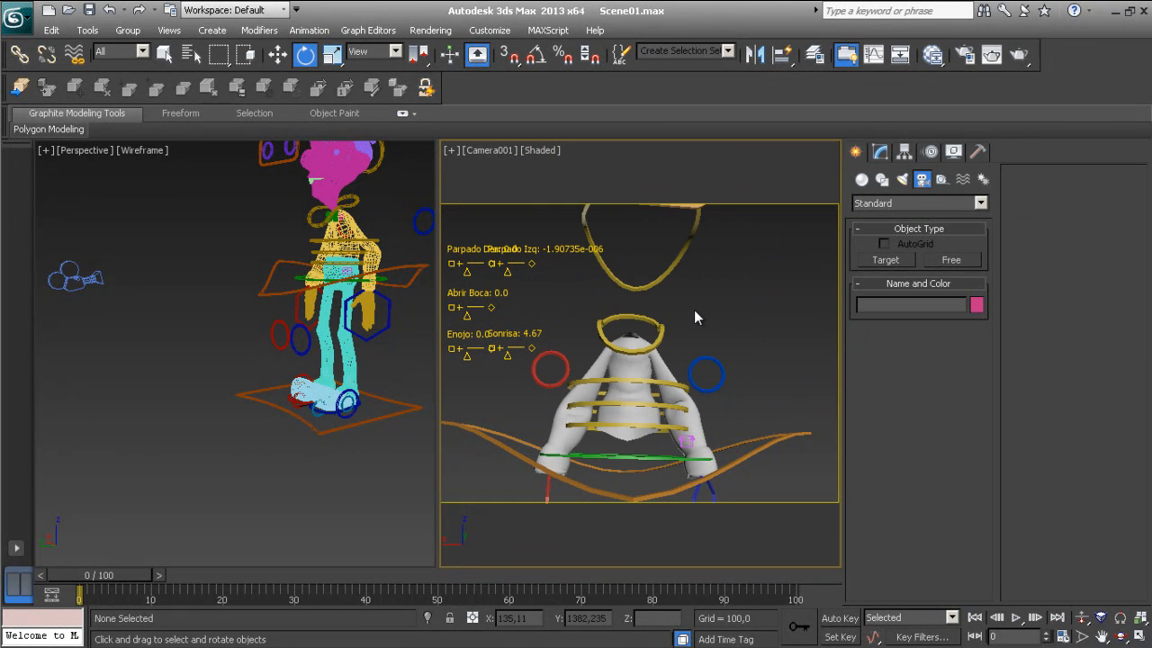
Switch the Camera001 view to Realistic mode and back to Shaded.
middle_drag(645, 304, 641, 304)
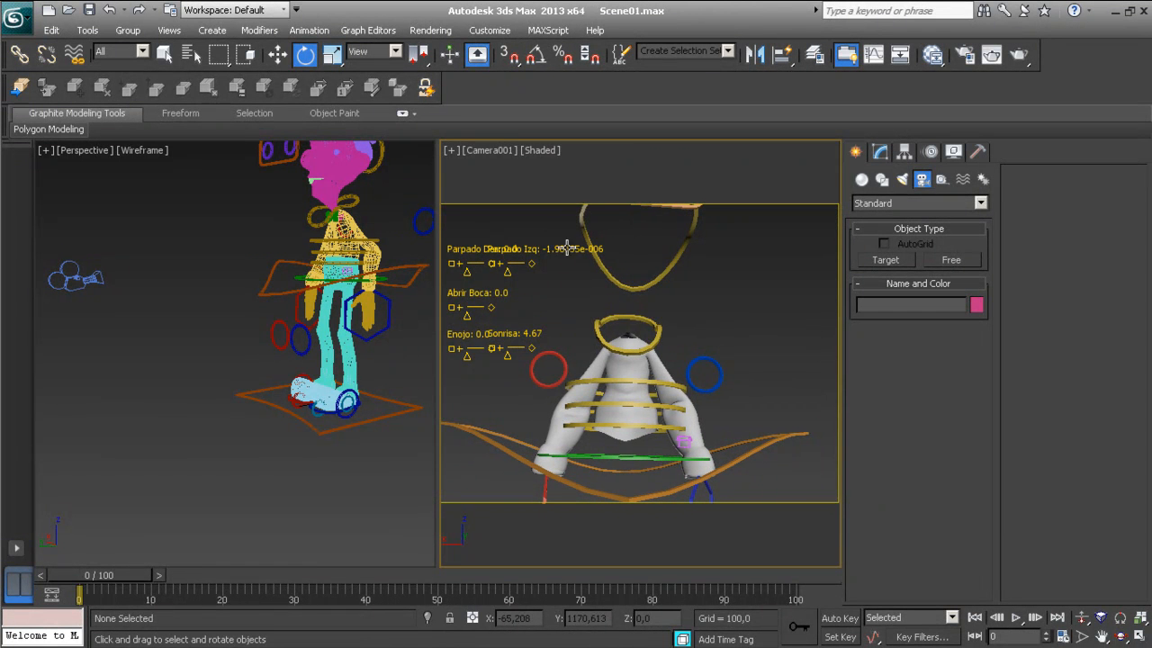
click(538, 150)
click(566, 167)
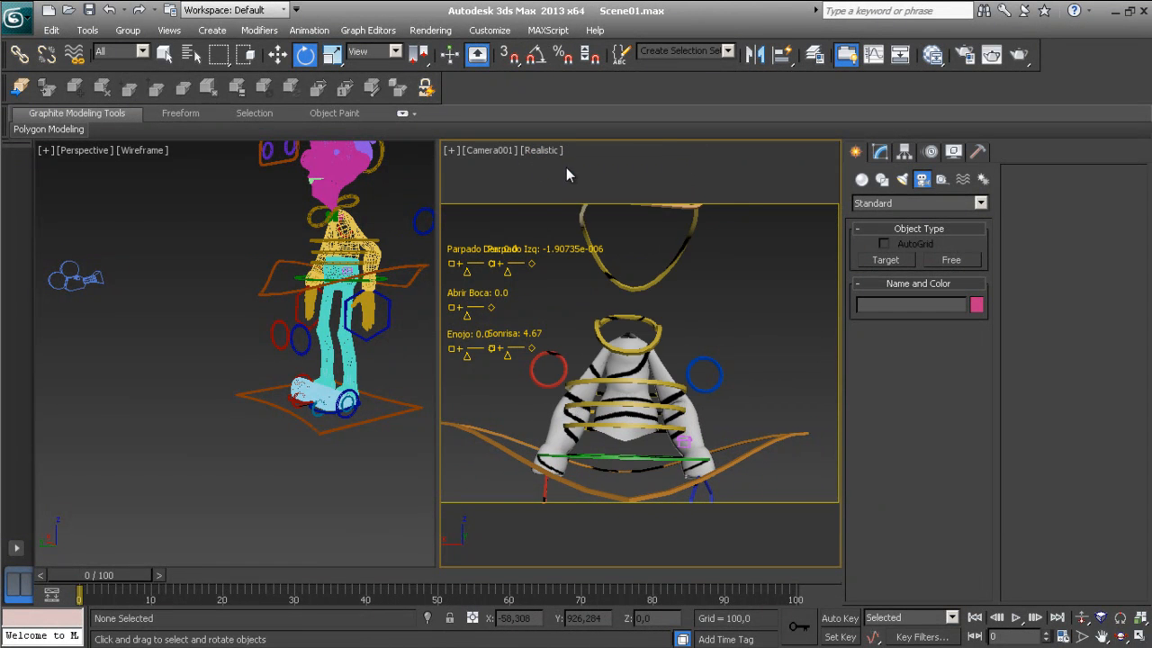
click(545, 152)
click(573, 181)
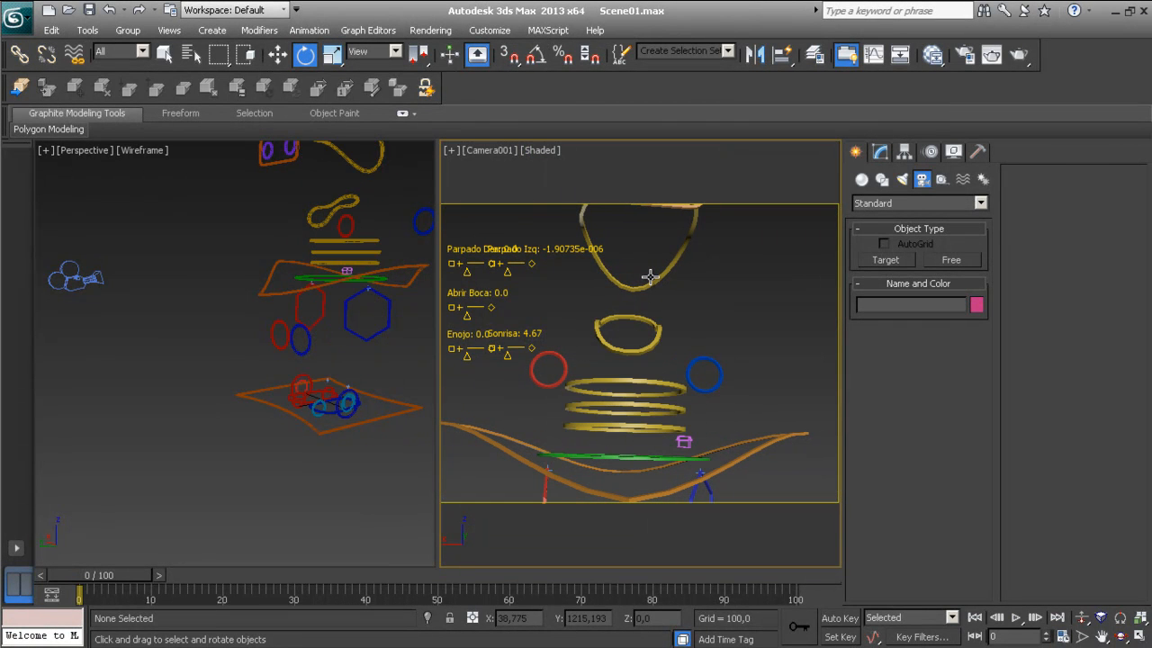
Select the character's head mesh and make the Camera001 viewport active.
click(367, 204)
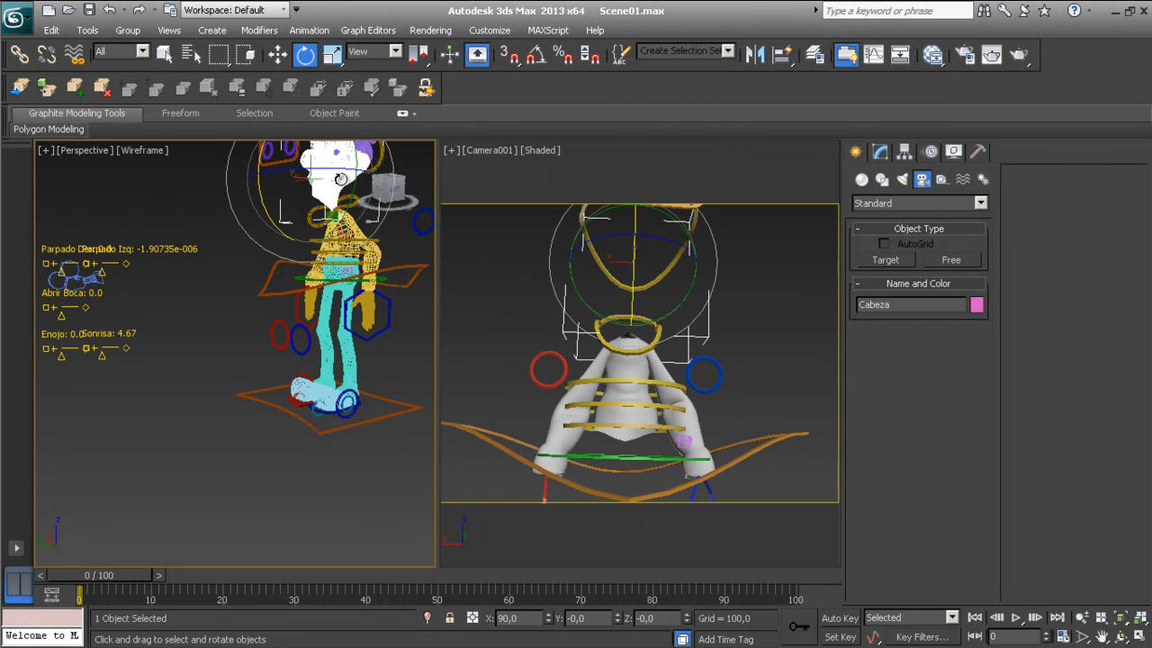
click(529, 150)
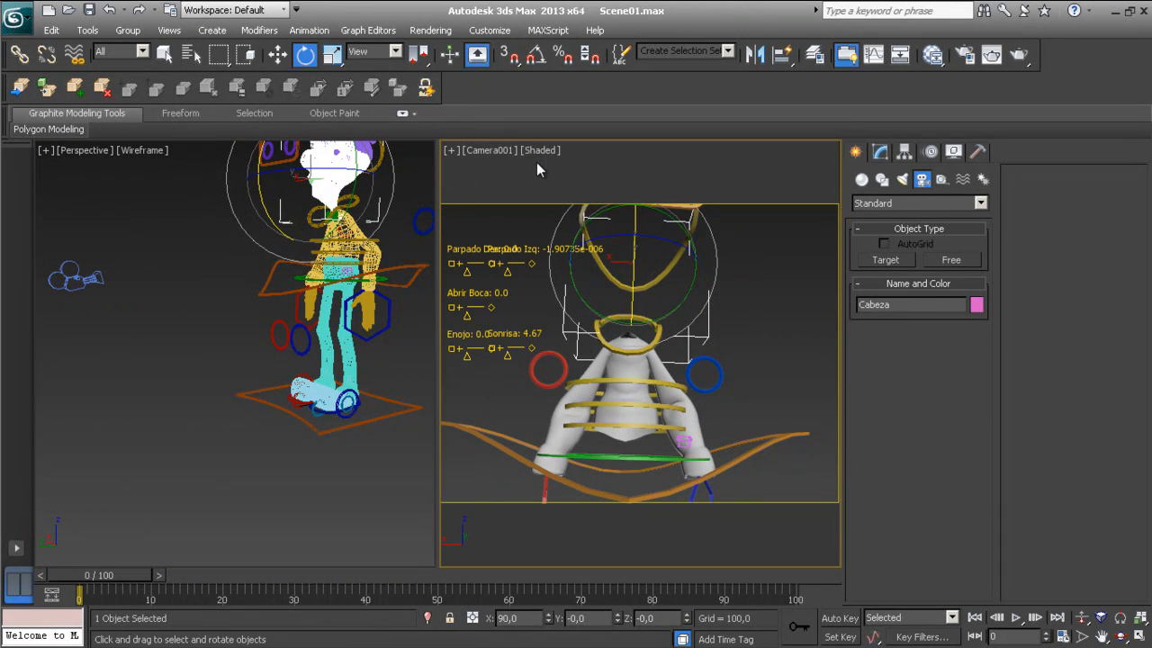
mouse_move(621, 349)
click(717, 348)
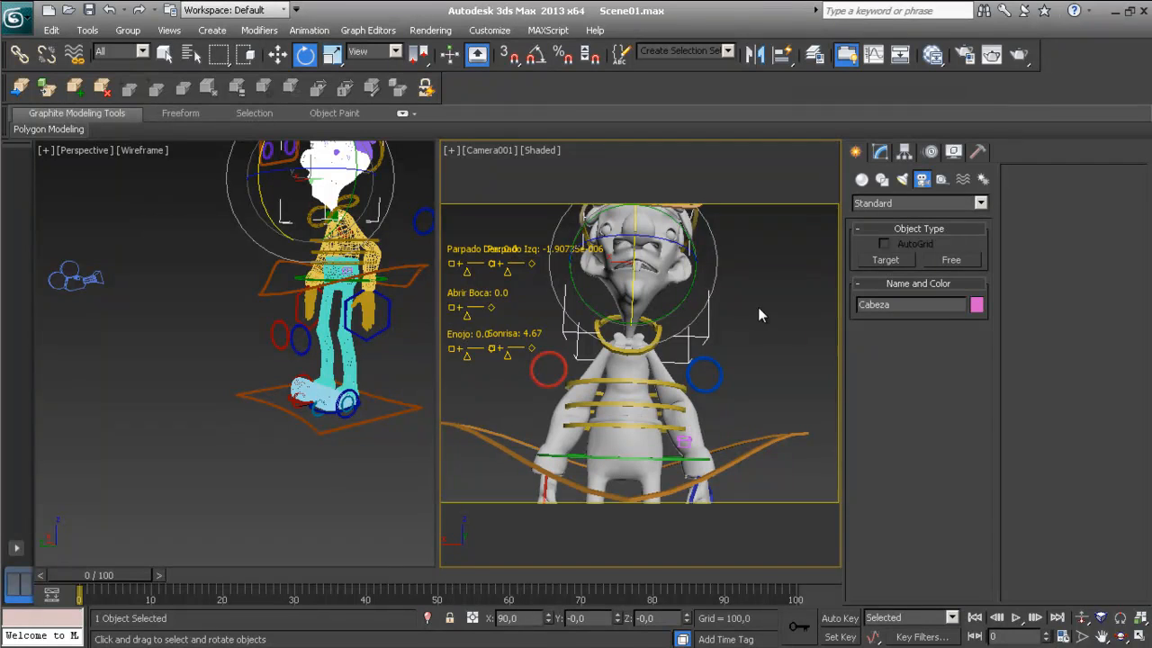
Move Camera001 away from the character and lower it to about Y 839 and Z 150, framing the figure from head to shins.
click(43, 277)
scroll(180, 327, up, 4)
middle_drag(166, 328, 202, 370)
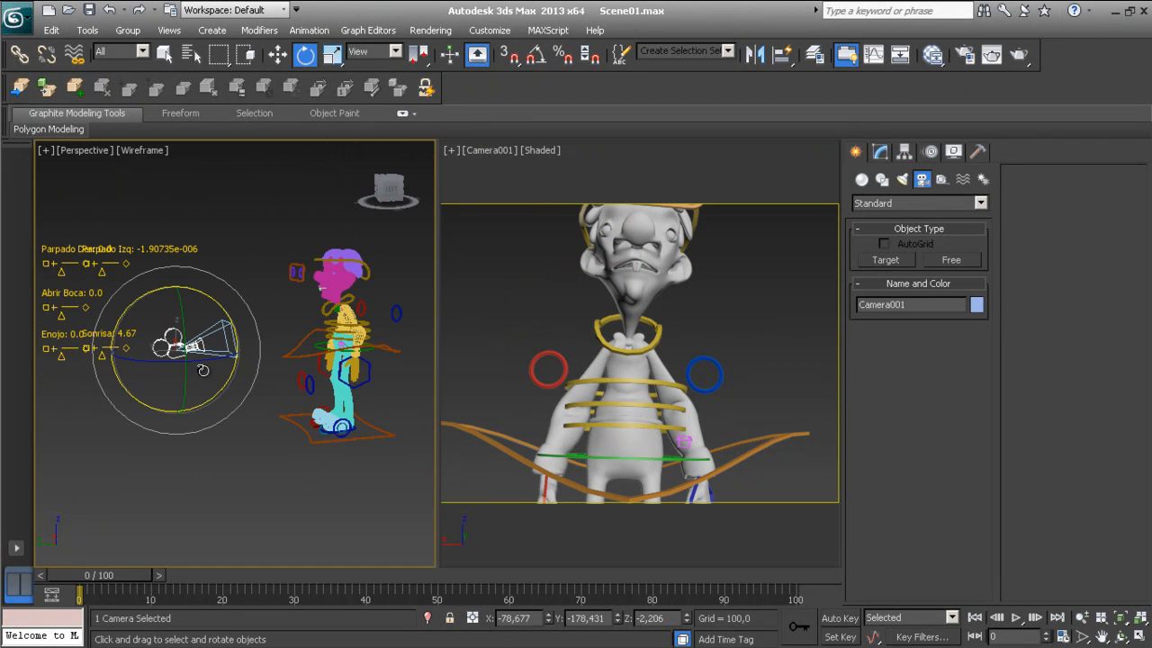
key(w)
drag(176, 282, 17, 317)
middle_drag(132, 336, 199, 342)
drag(114, 350, 77, 352)
middle_drag(181, 364, 176, 388)
drag(118, 318, 116, 378)
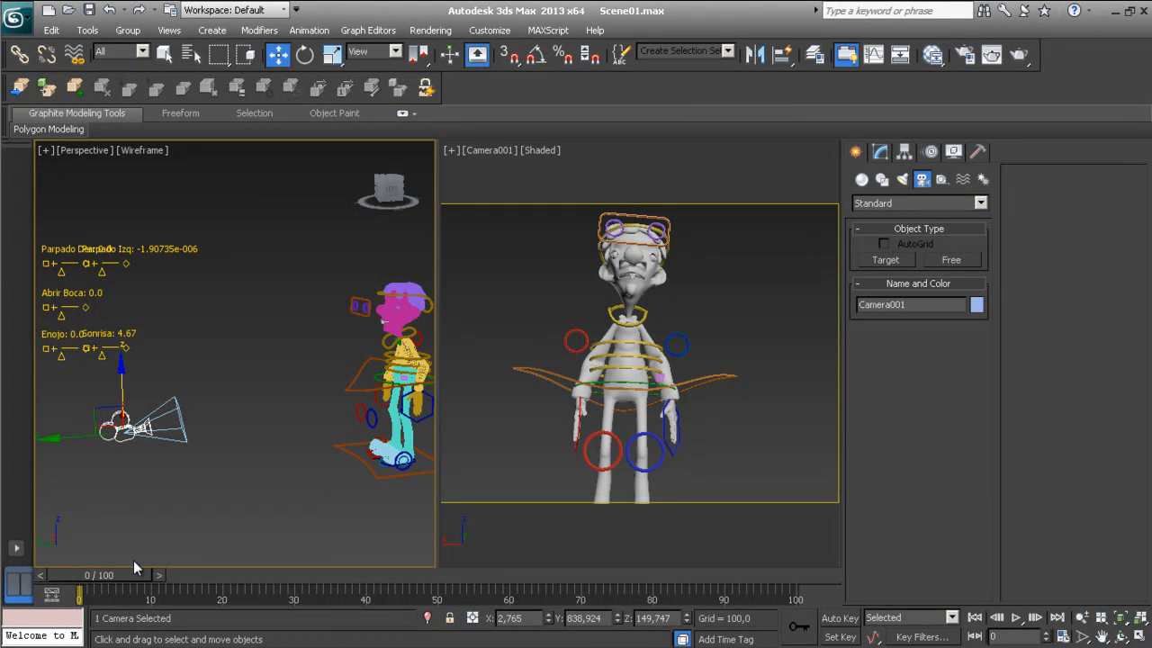
Move the camera farther back and slightly up, then tilt it to frame the character's full body.
click(613, 183)
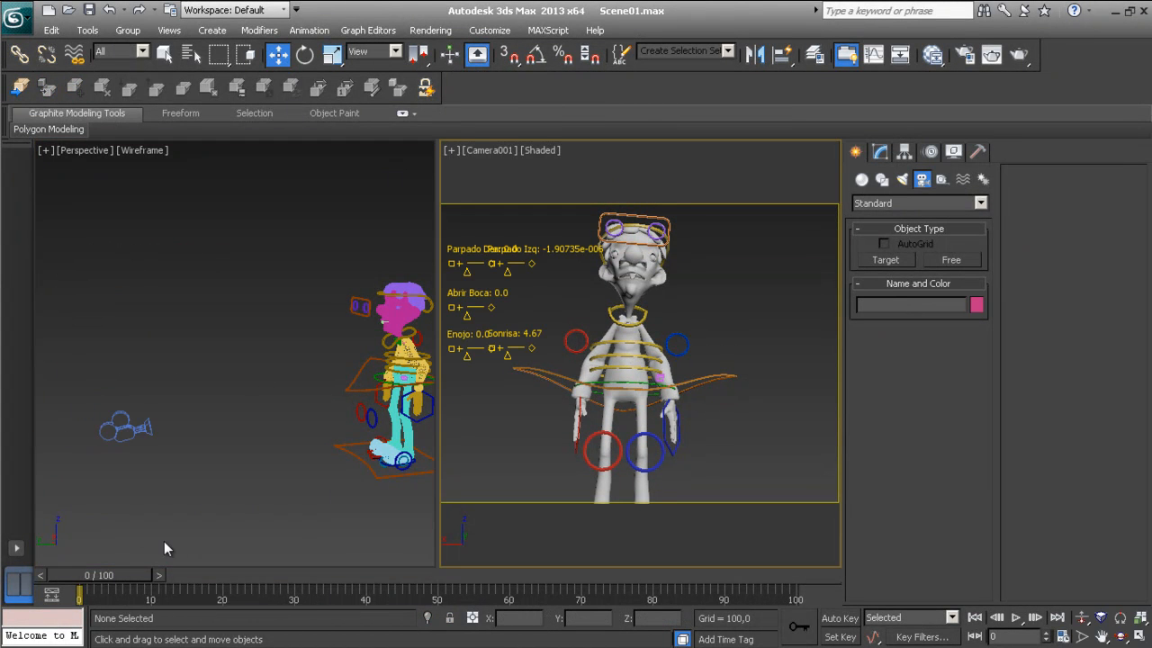
drag(107, 577, 3, 583)
key(w)
click(125, 427)
drag(64, 436, 1, 465)
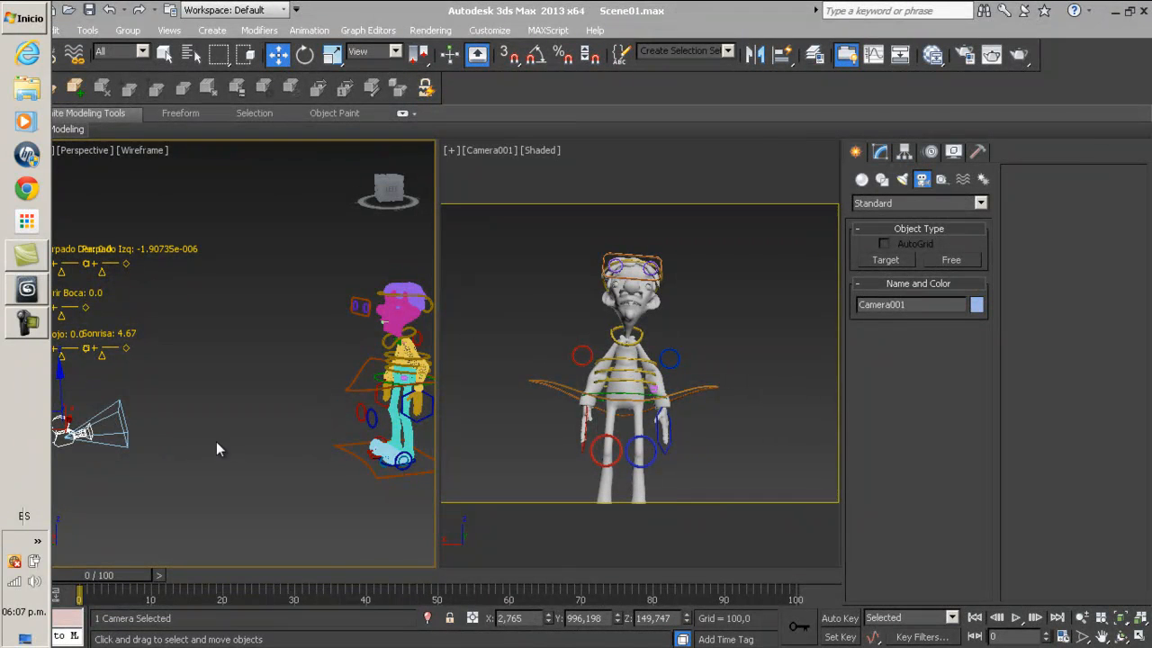
drag(175, 394, 105, 429)
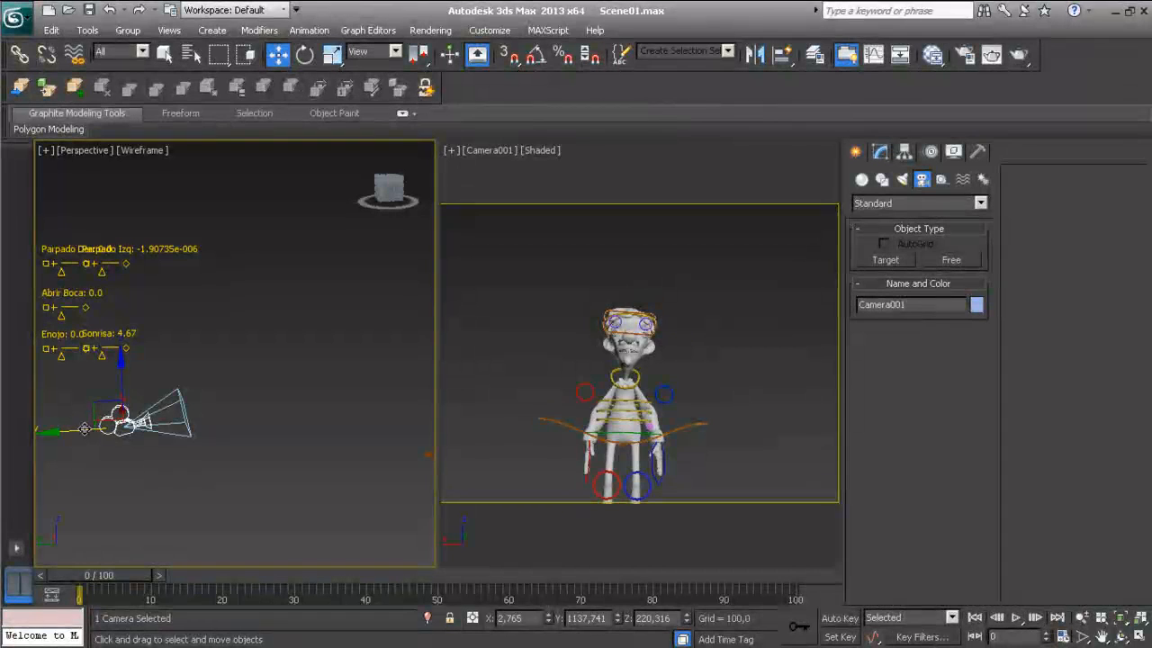
key(e)
drag(145, 369, 164, 381)
Scrub through the timeline to review the full-body framing, returning to frame 0.
key(q)
drag(140, 574, 329, 576)
drag(229, 574, 76, 567)
key(e)
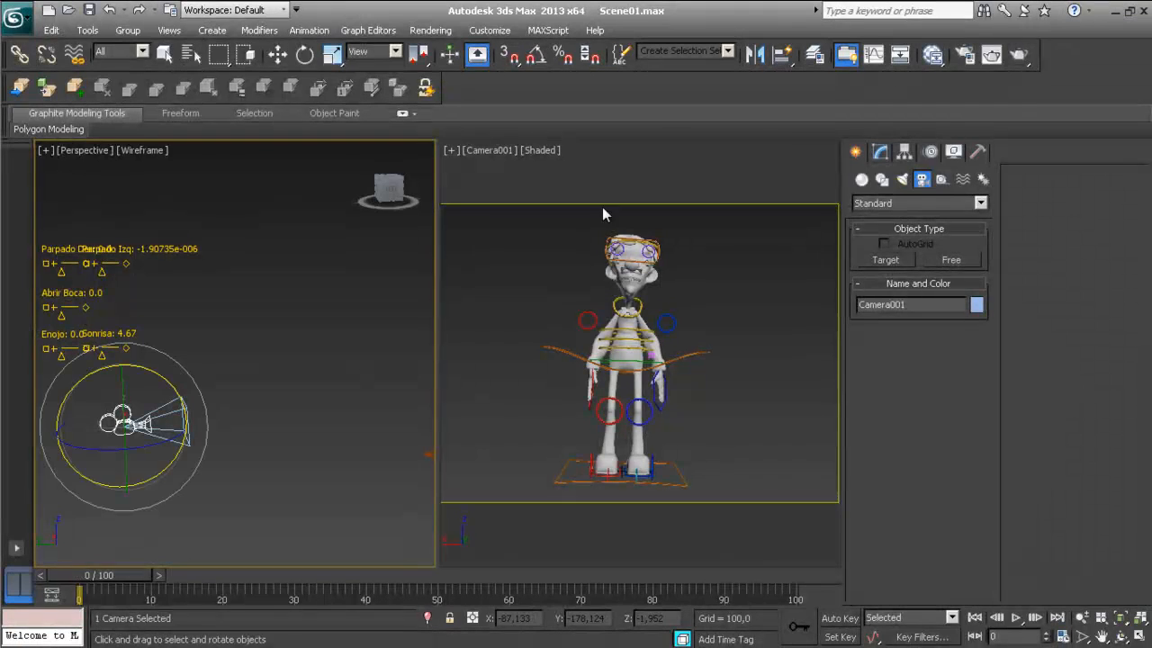
Set the render output size to the HDTV (video) preset at 1280x720 and close the render settings.
click(966, 56)
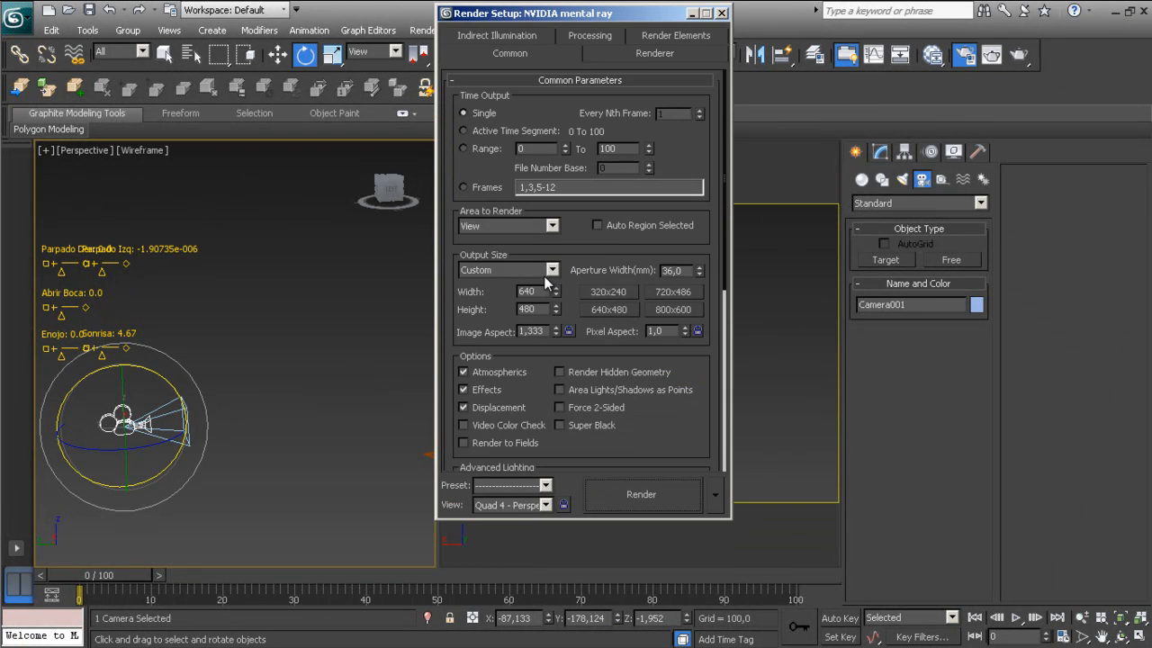
click(546, 271)
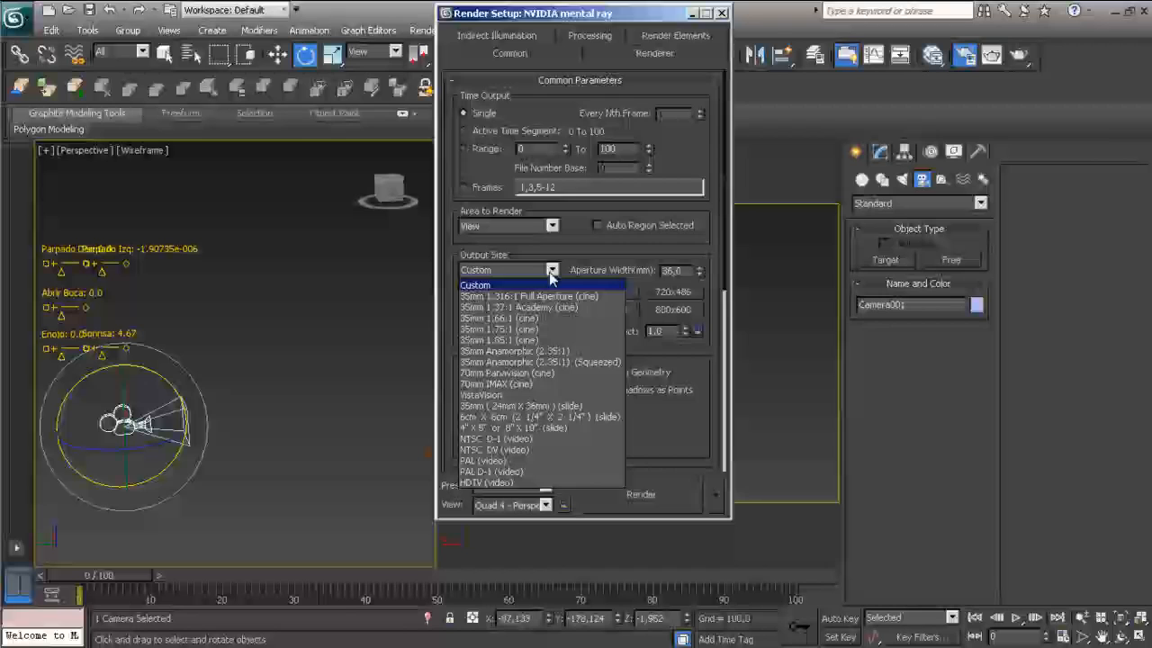
click(495, 483)
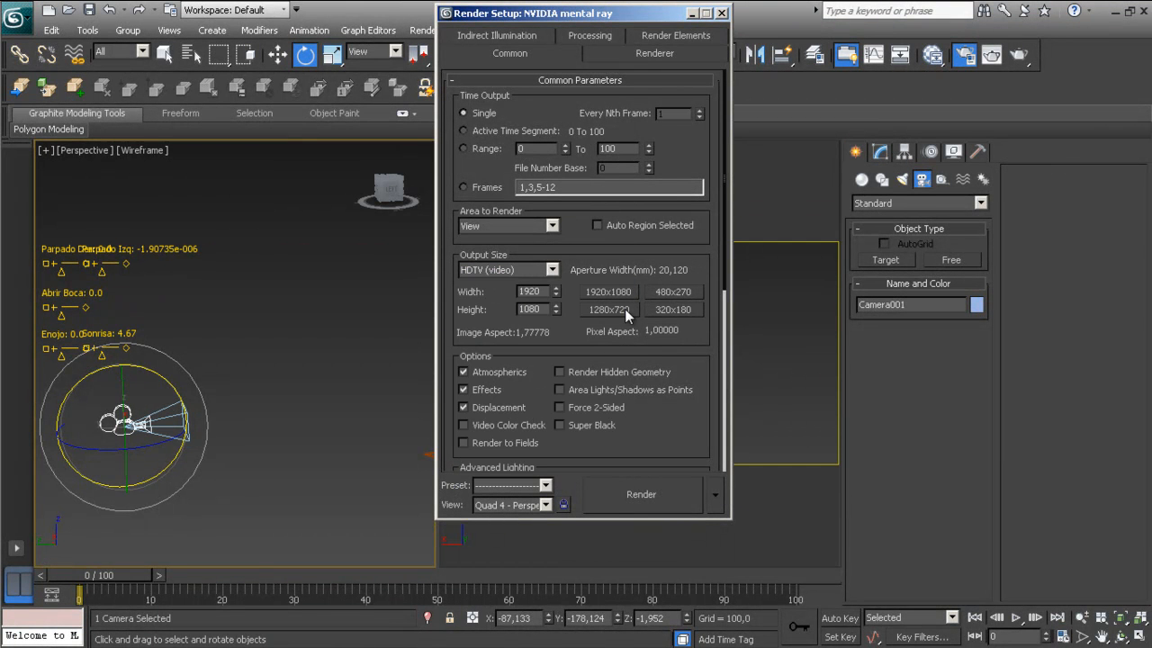
click(618, 308)
click(722, 14)
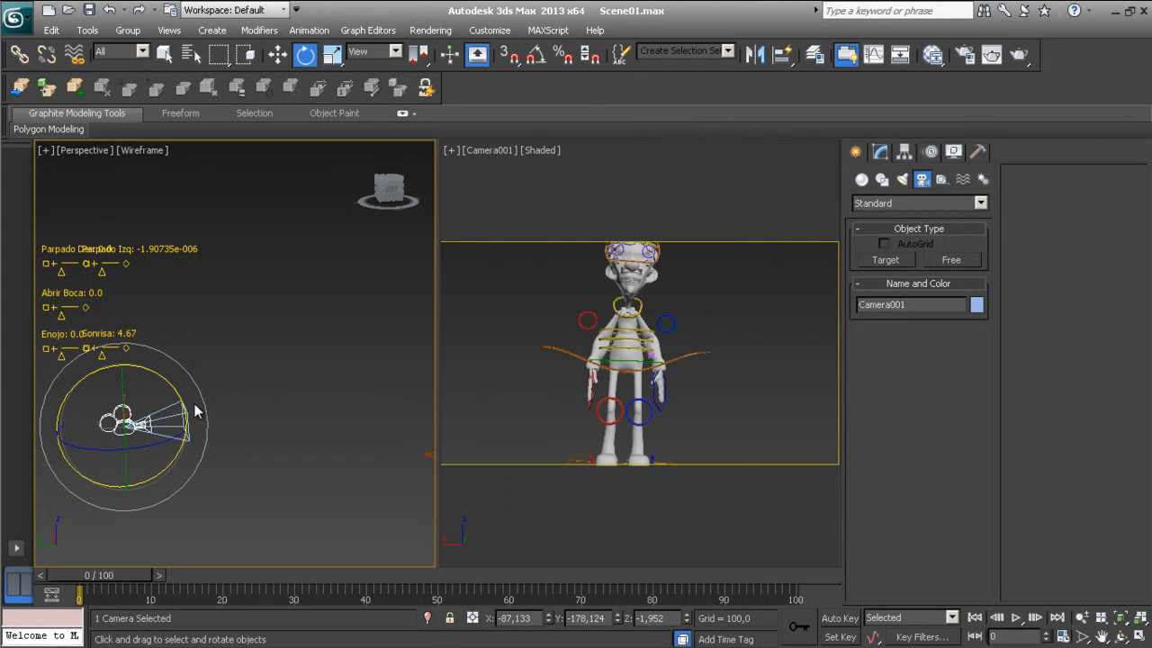
Try the 20, 15, 24, 28 and 35 mm stock lenses on Camera001, finishing with the 50 mm lens.
click(881, 151)
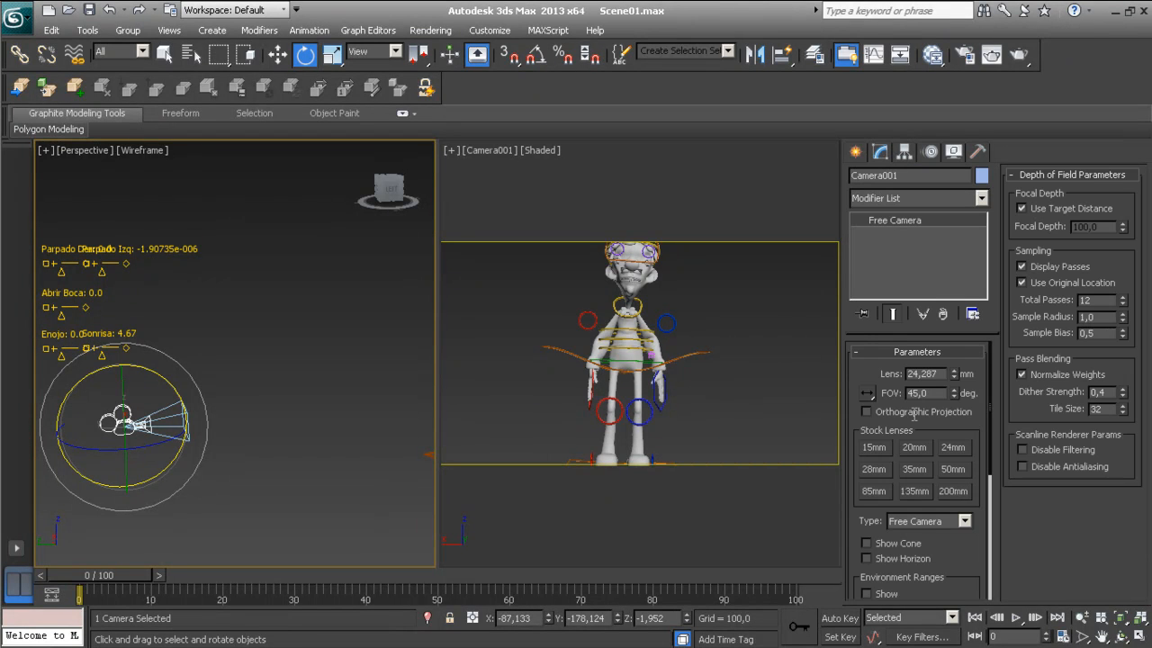
click(914, 452)
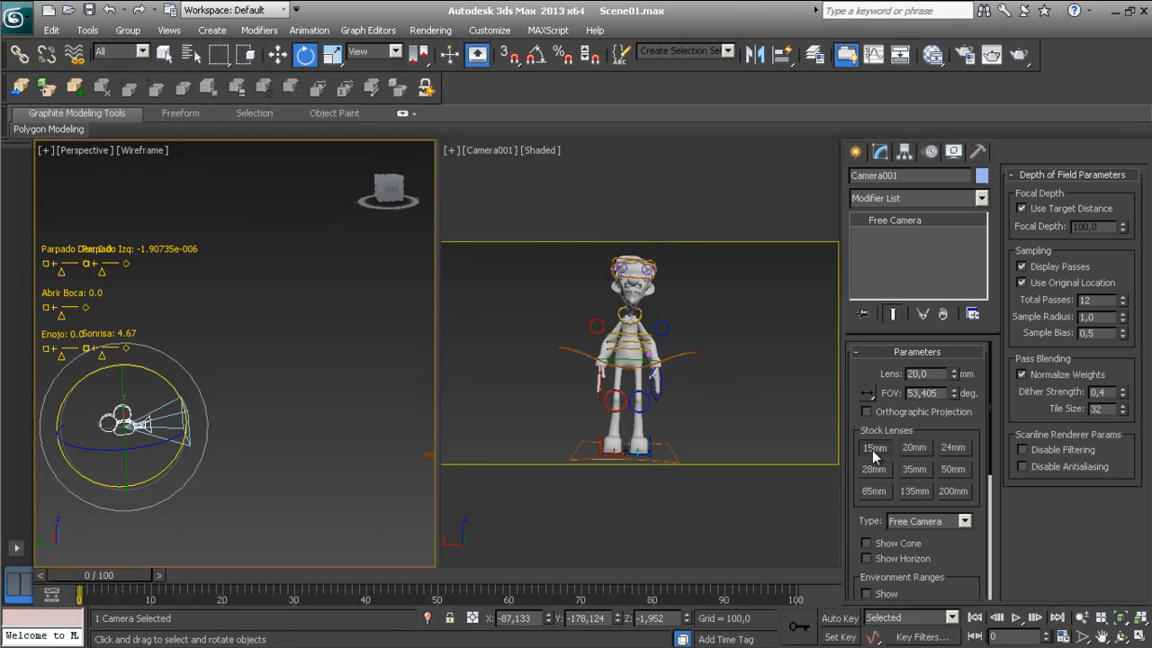
click(872, 450)
click(957, 448)
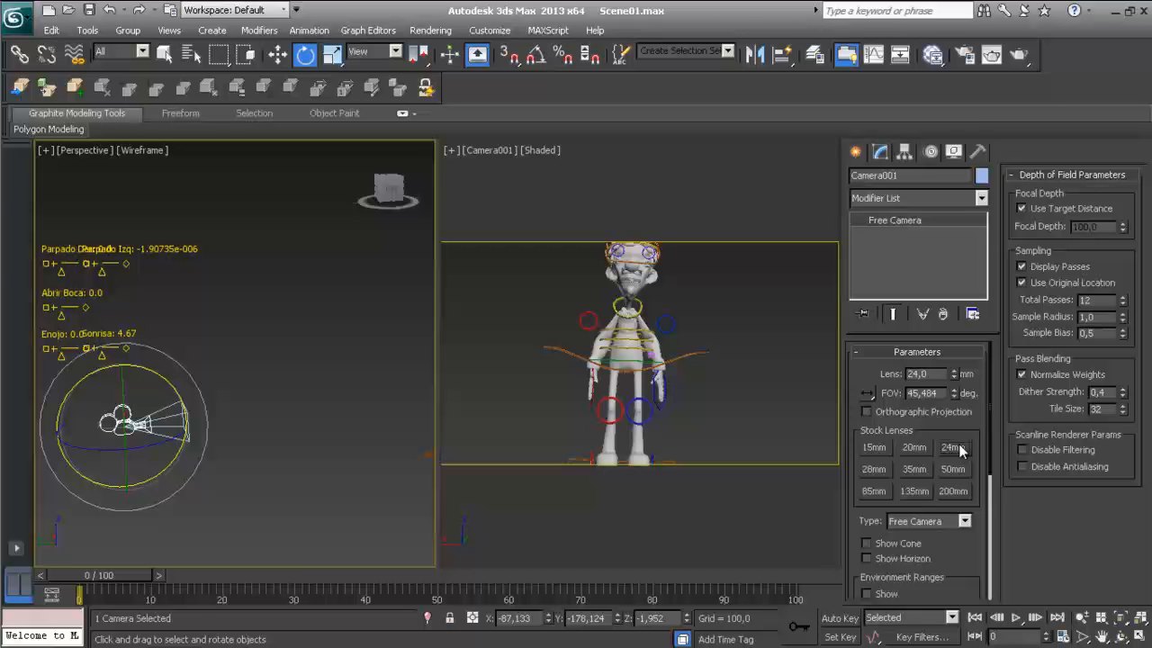
click(881, 468)
click(916, 470)
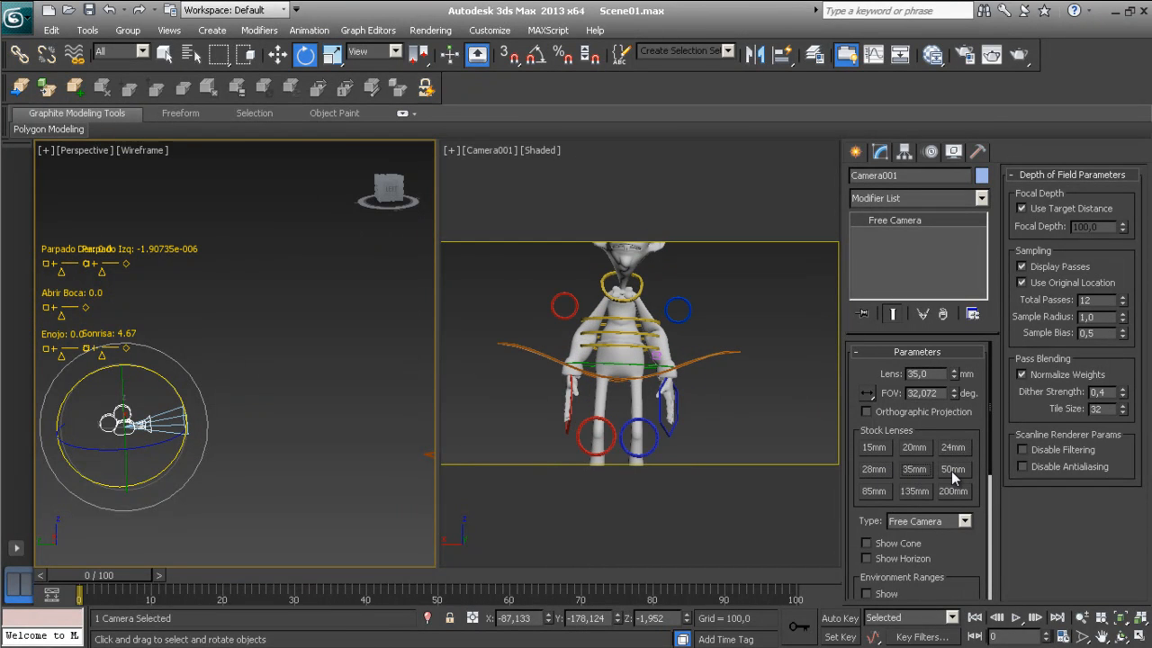
click(951, 471)
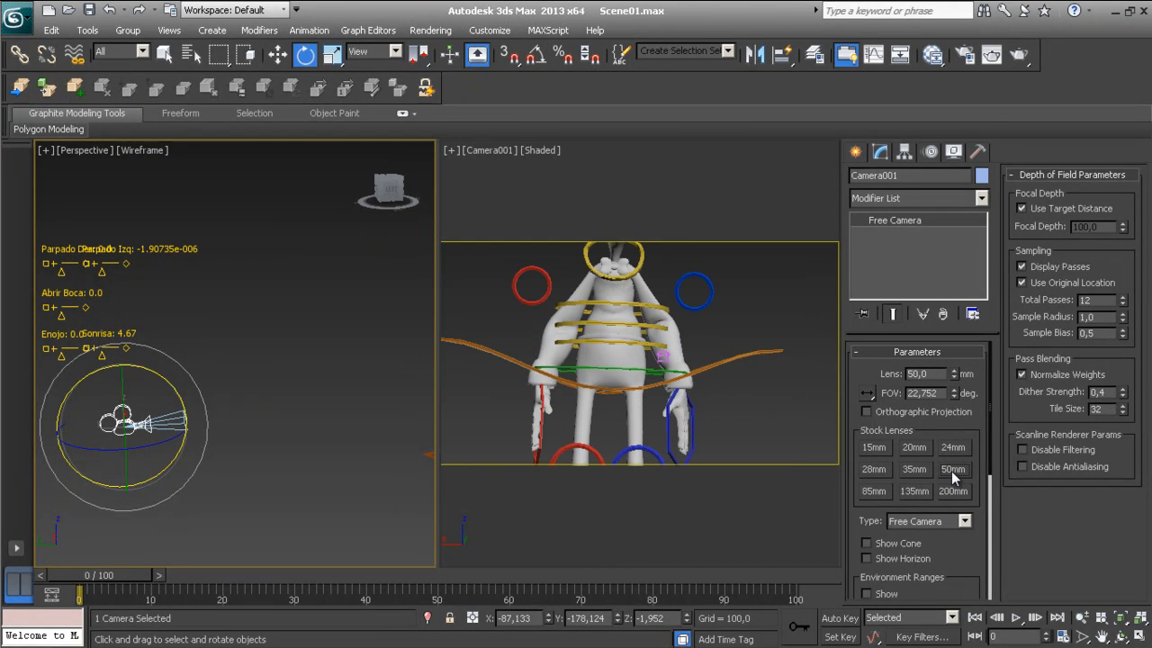
Raise the camera to about Z 378 to frame the head and shoulders, and scrub the first frames to check it.
right_click(648, 347)
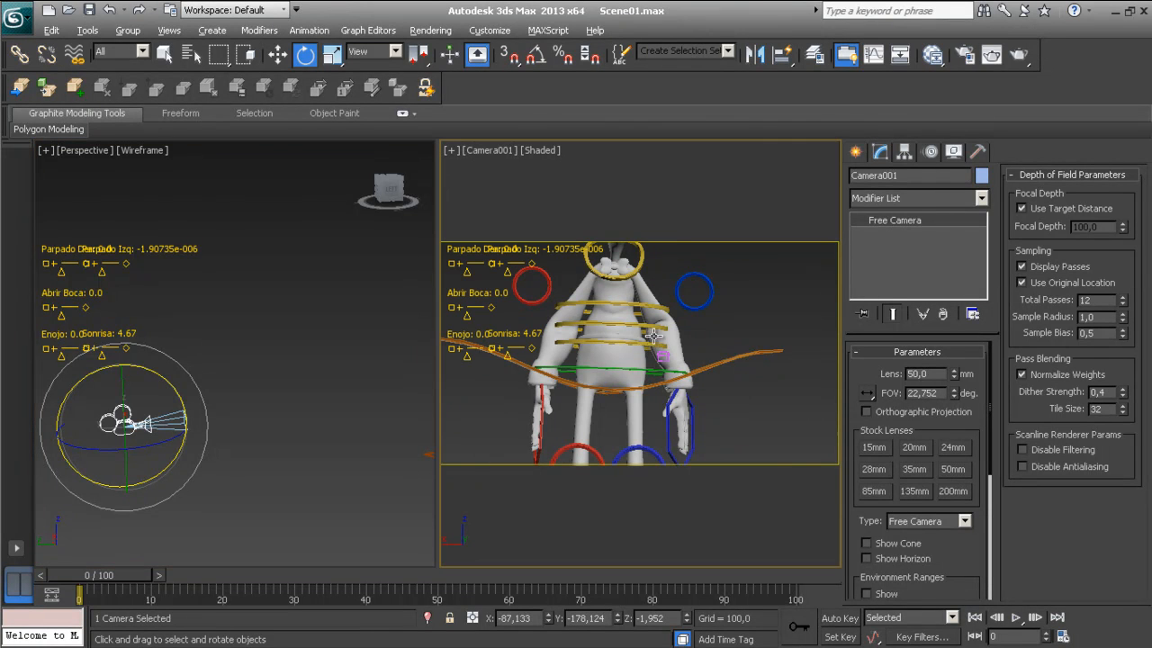
middle_drag(667, 389, 668, 394)
middle_drag(643, 333, 645, 343)
key(w)
drag(121, 362, 124, 300)
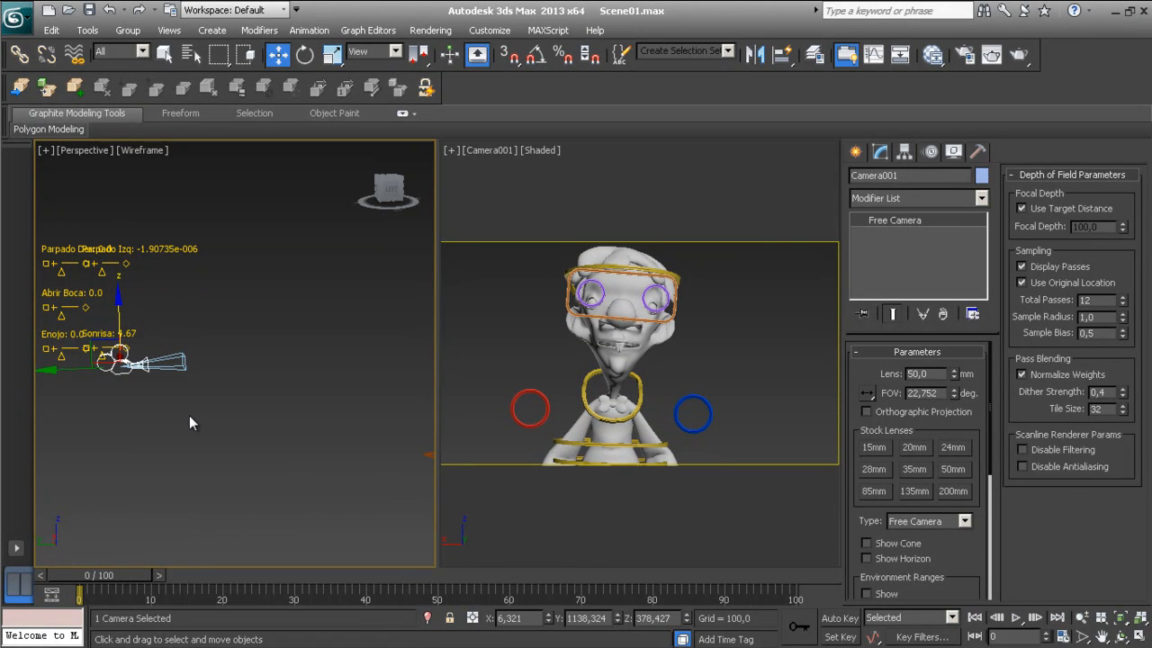
drag(118, 574, 85, 574)
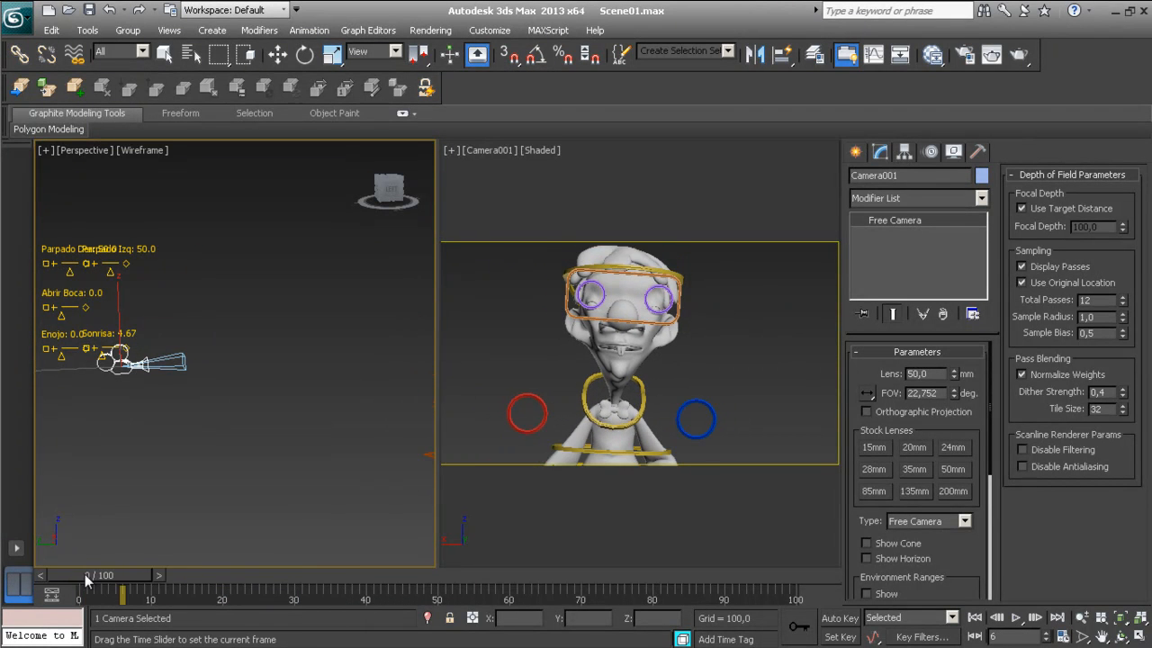
Rotate the camera about its vertical axis and move it to the character's side for a profile view, at about X -1138, Y 864.
key(w)
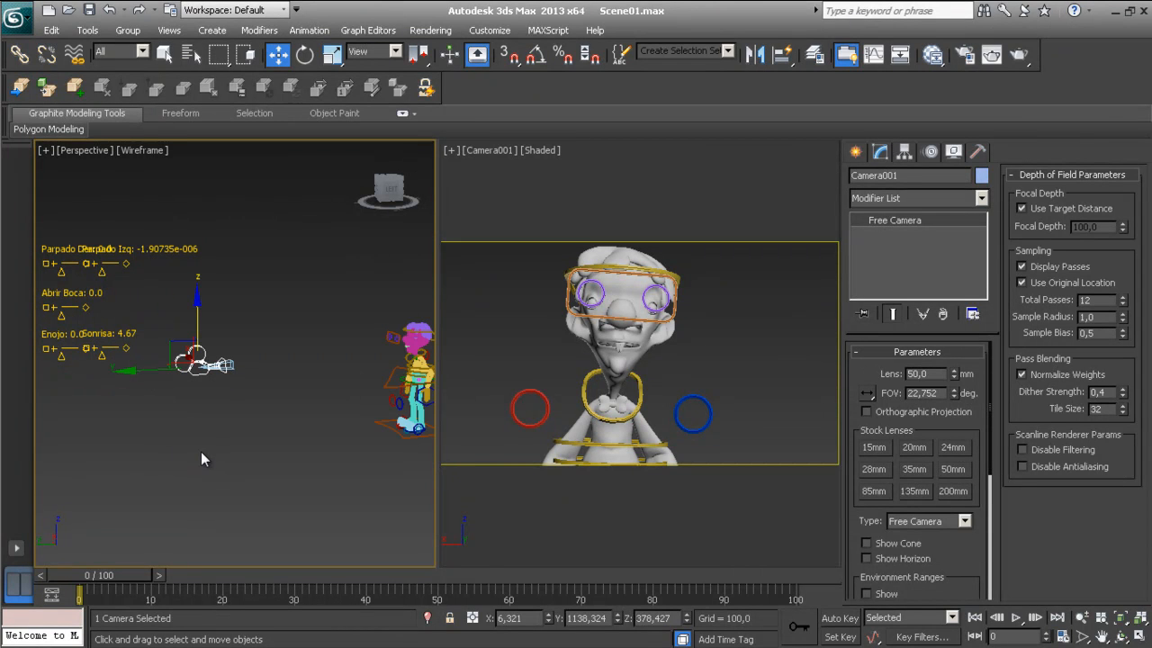
alt+middle_drag(220, 423, 249, 497)
drag(221, 416, 286, 408)
key(w)
drag(193, 386, 347, 469)
drag(363, 384, 390, 542)
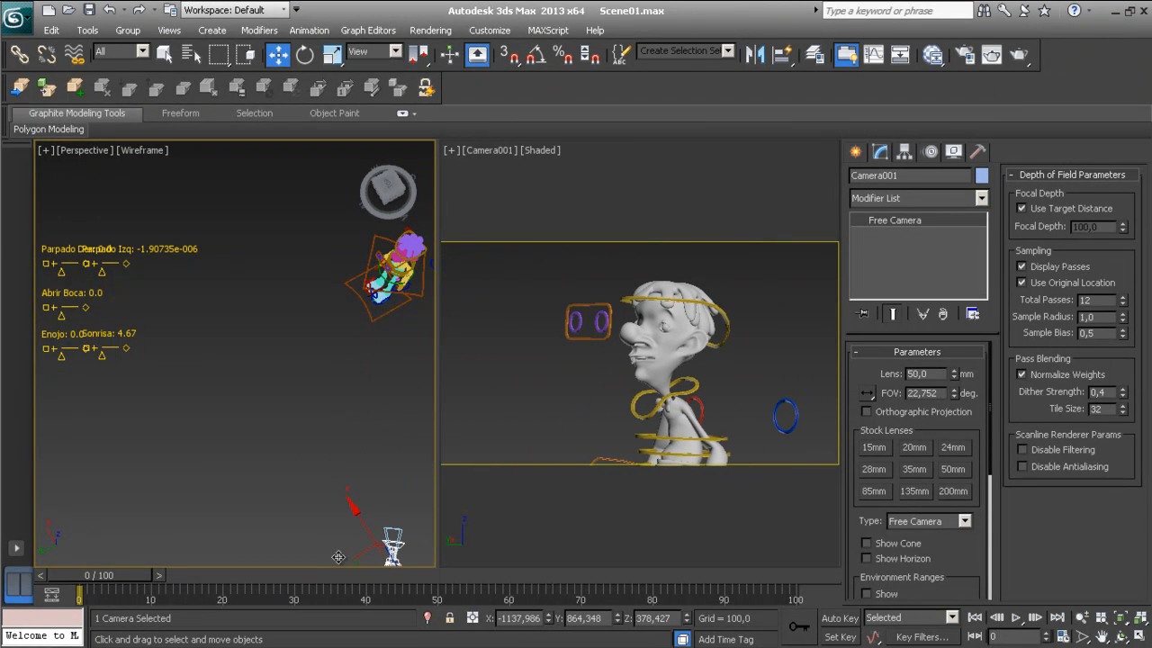
Move the side-view camera farther away and lower it, to about X -1502, Y 1035 and Z 267.
middle_drag(367, 487, 265, 410)
scroll(268, 423, down, 3)
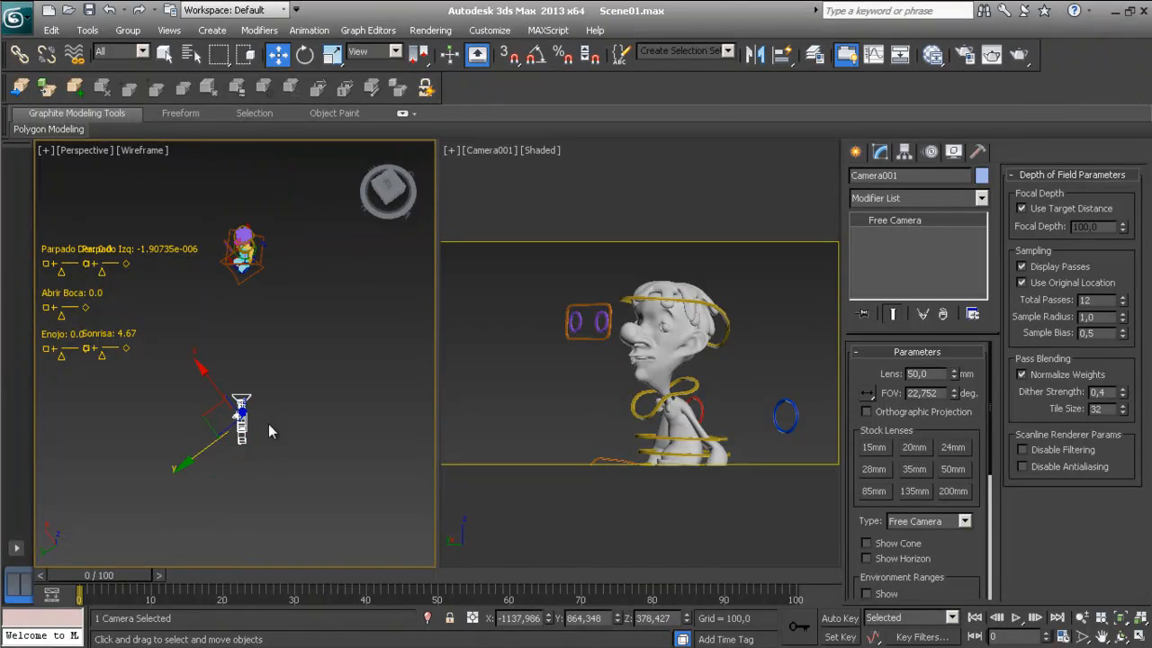
drag(216, 381, 202, 518)
click(206, 520)
key(ctrl+z)
alt+middle_drag(233, 485, 245, 439)
drag(256, 432, 256, 441)
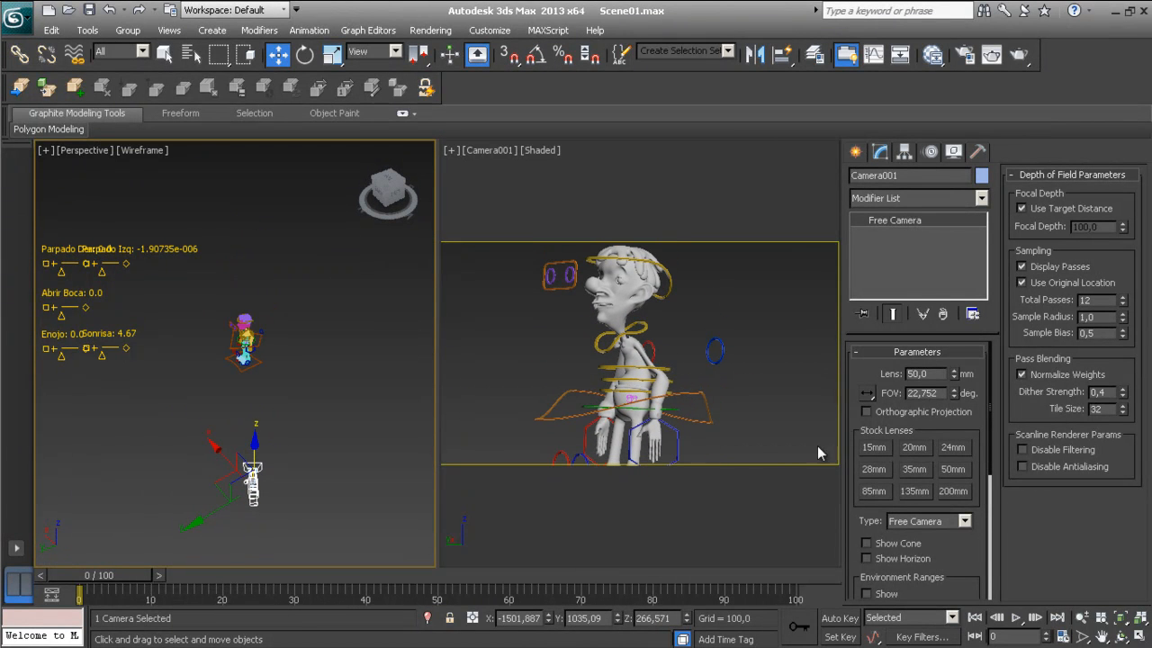
Set the camera to the 20 mm stock lens and scrub the timeline to frame 32.
click(914, 447)
drag(137, 575, 350, 599)
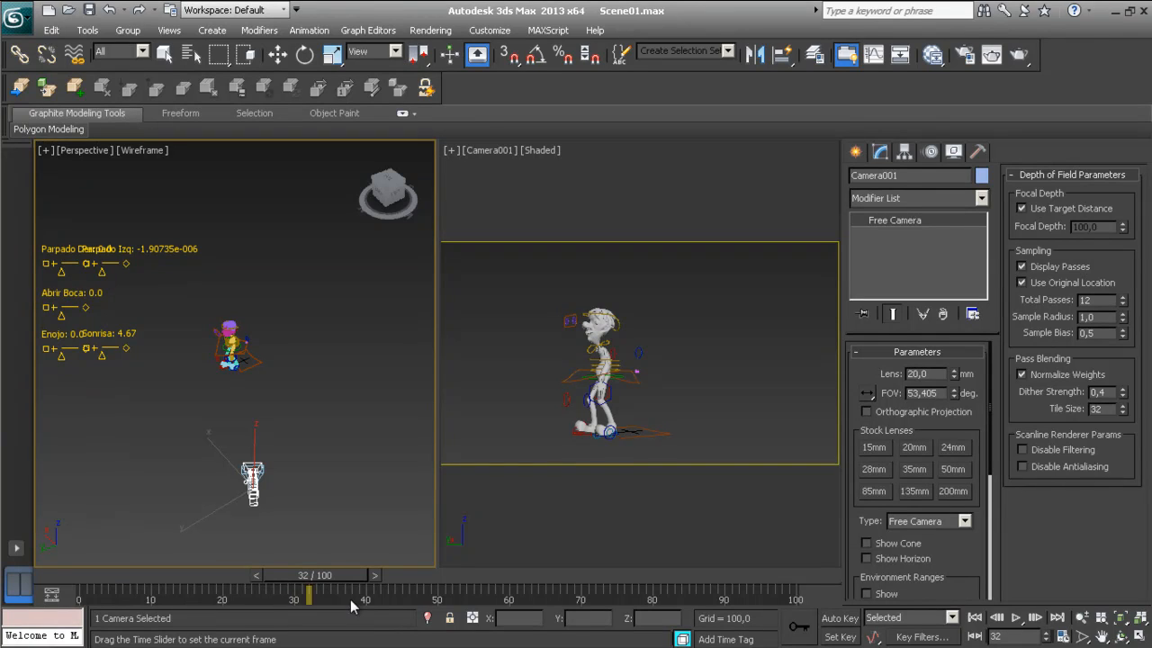
Save the current scene and start an empty one with the New All option.
key(w)
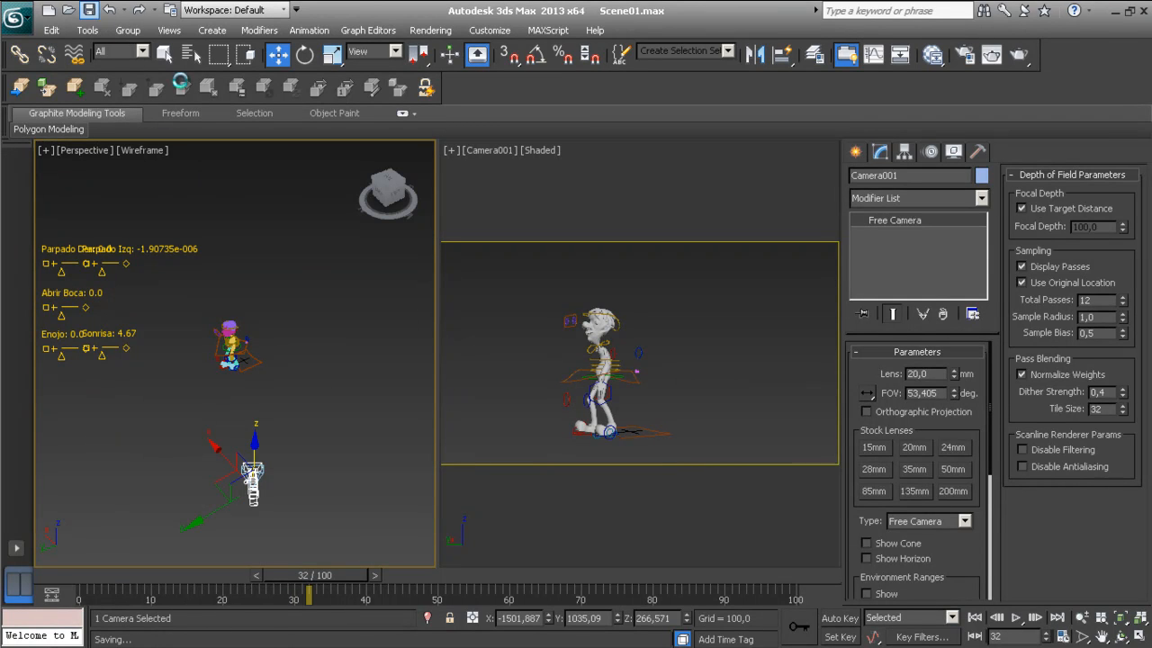
click(48, 9)
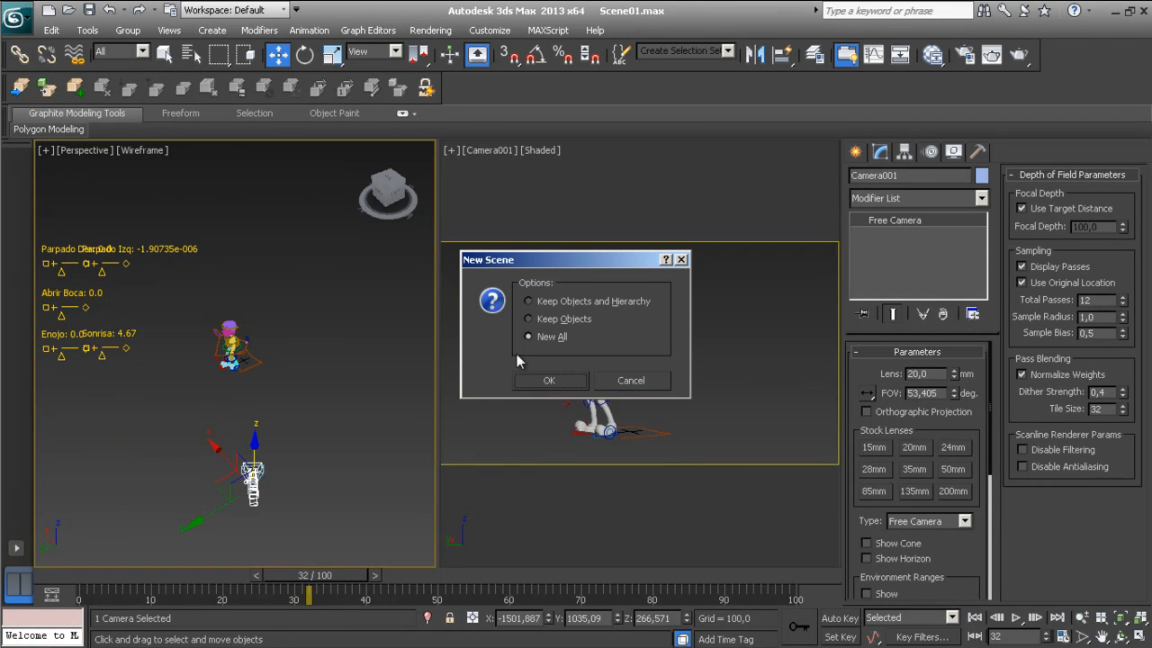
click(540, 379)
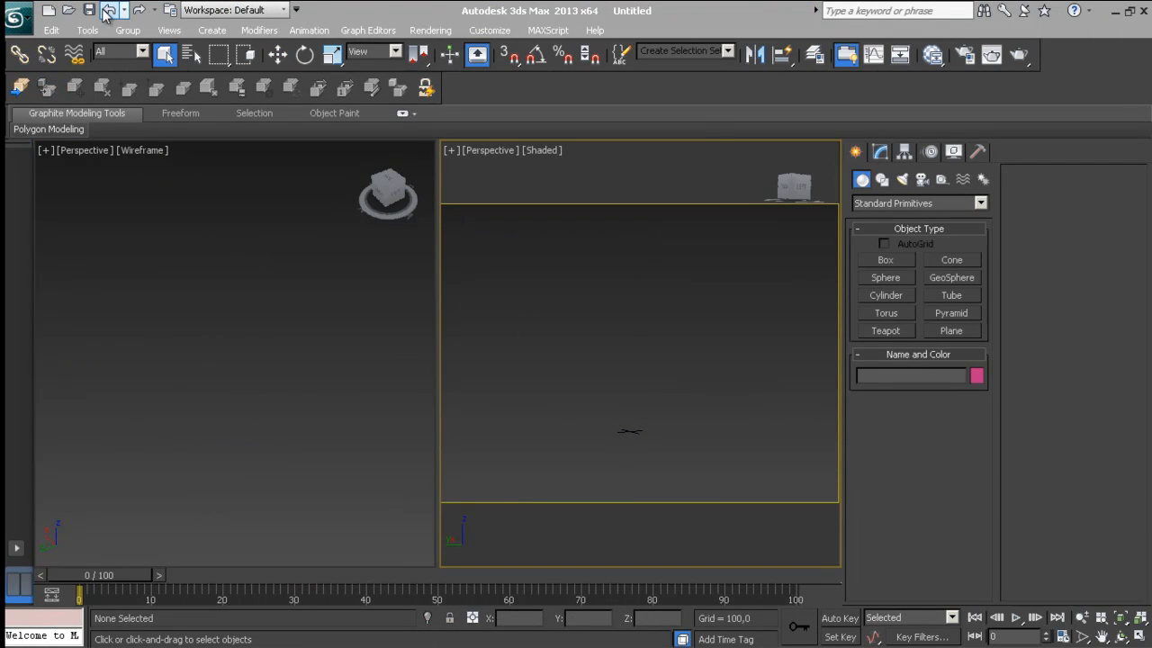
Save the new empty scene as Scene02 in the scenes folder.
click(89, 10)
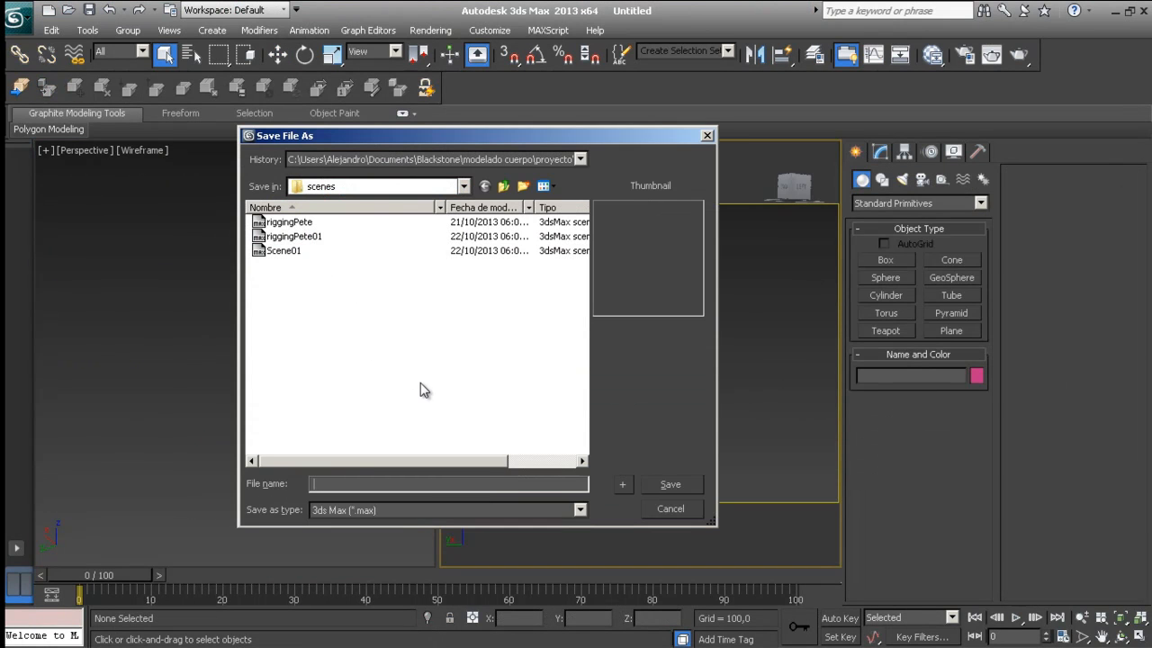
text(Scene0)
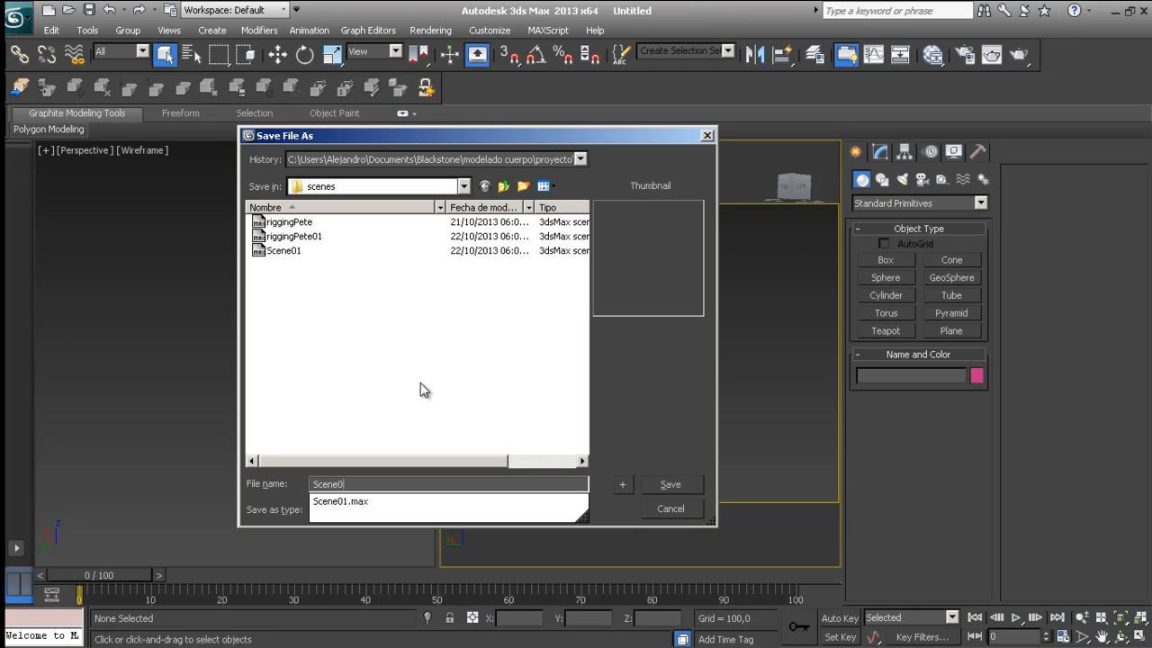
text(2)
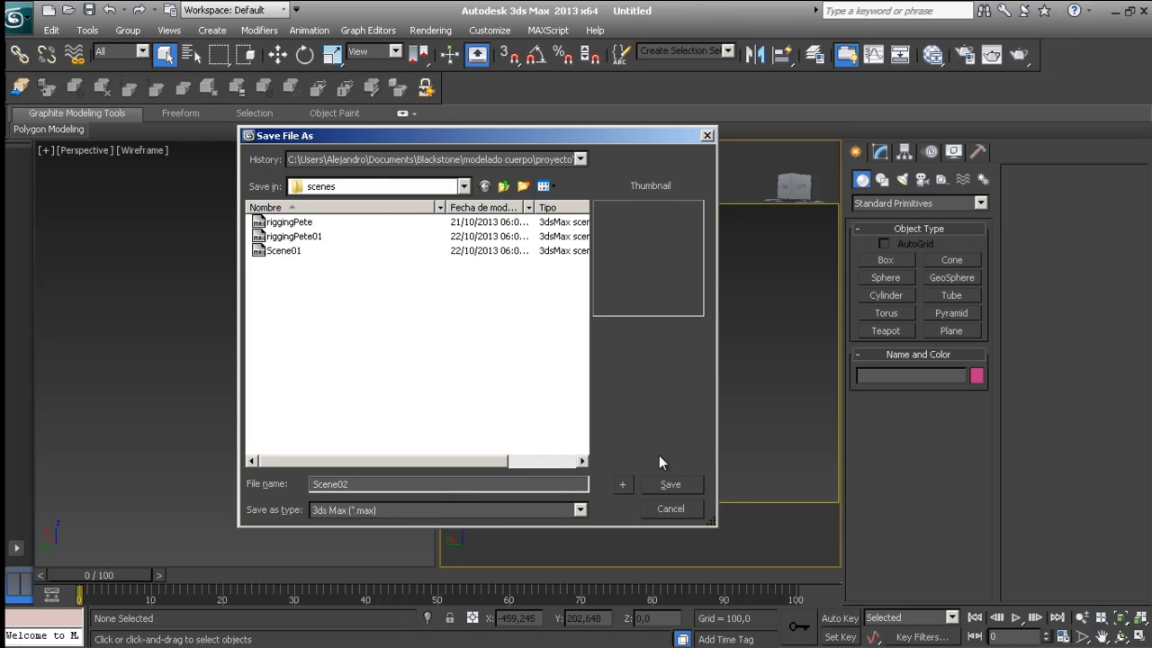
click(670, 485)
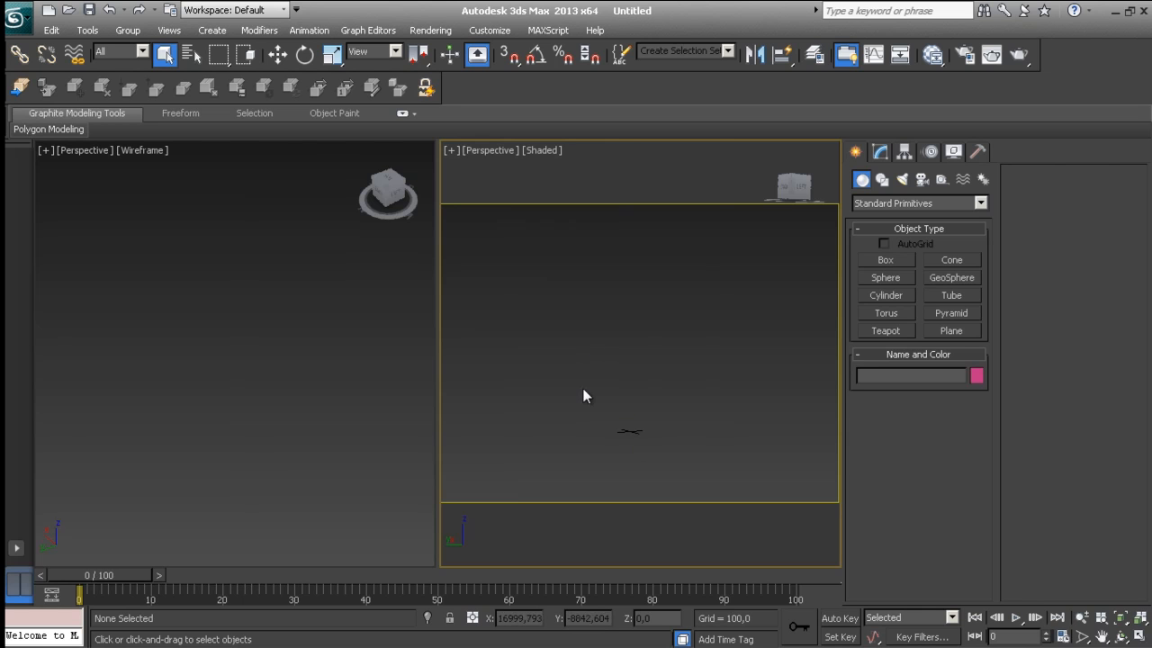
Inherit the rigContainerBaseIK container into the new scene.
click(23, 90)
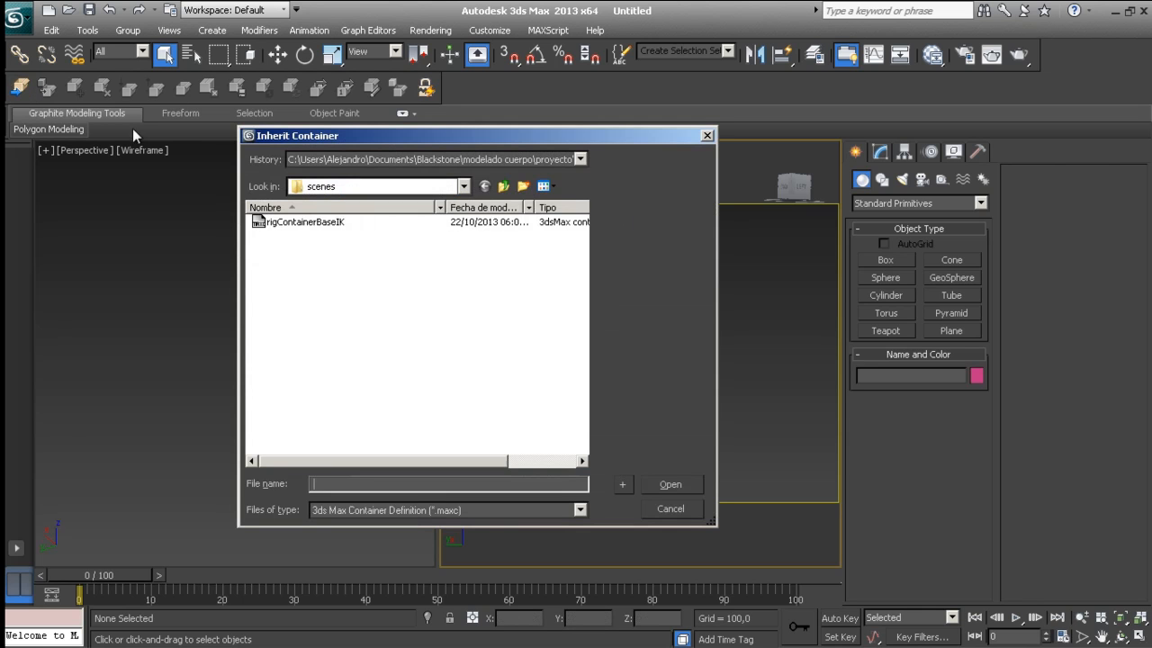
click(305, 222)
double_click(307, 222)
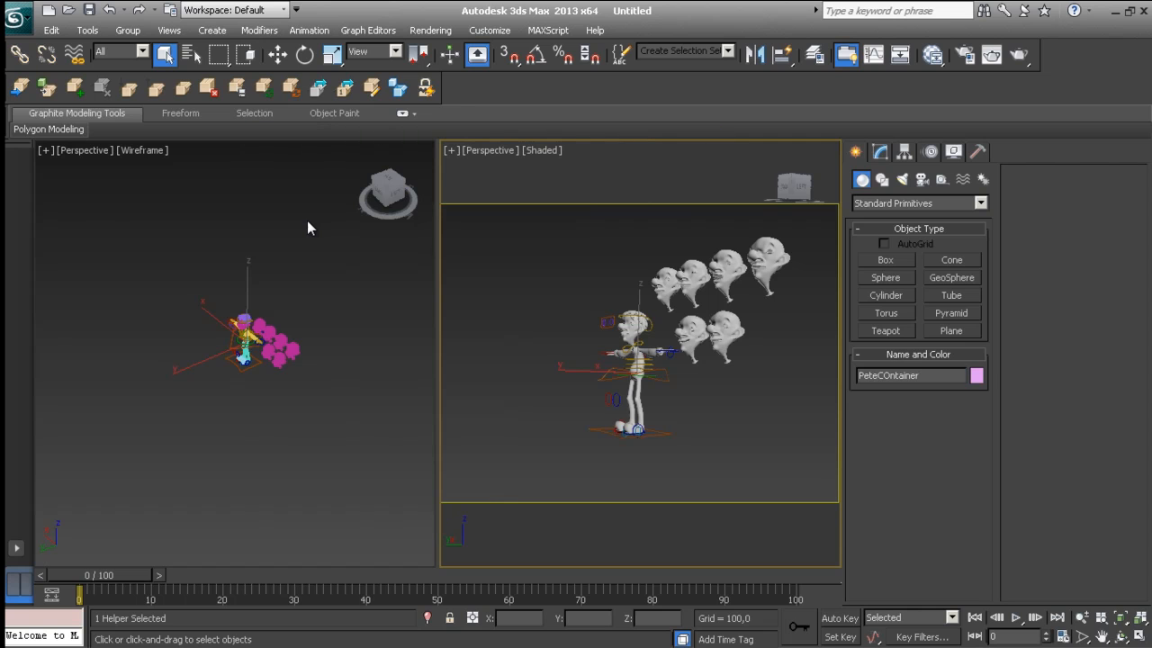
Deselect the rig container and hide the Morpher layer.
click(558, 313)
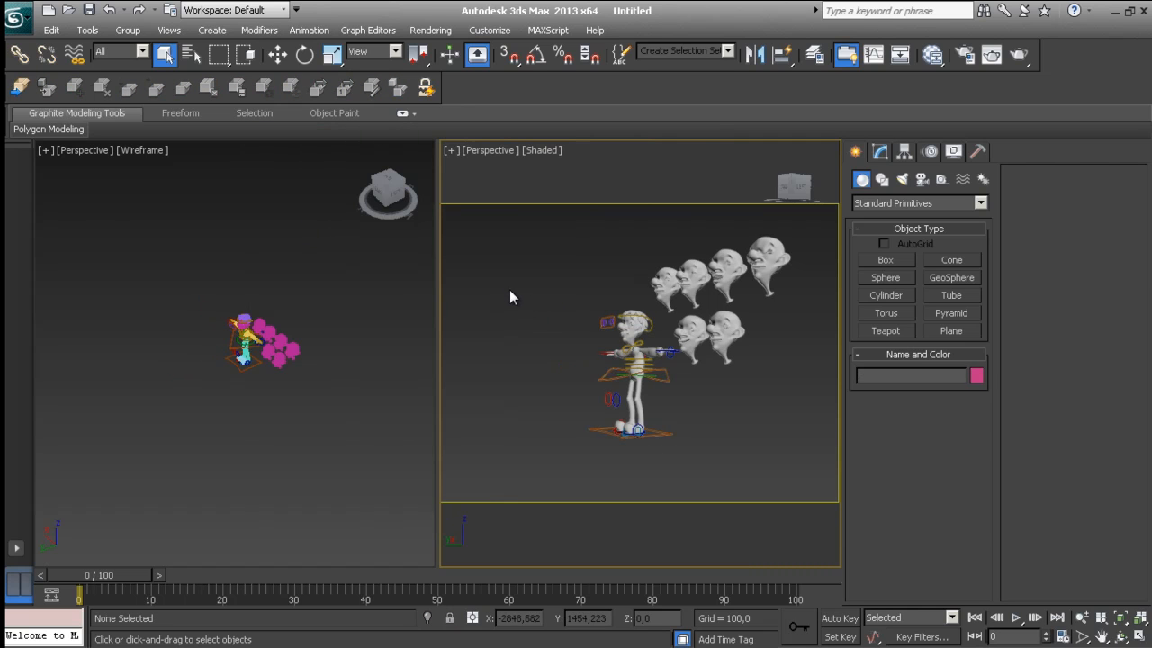
click(814, 55)
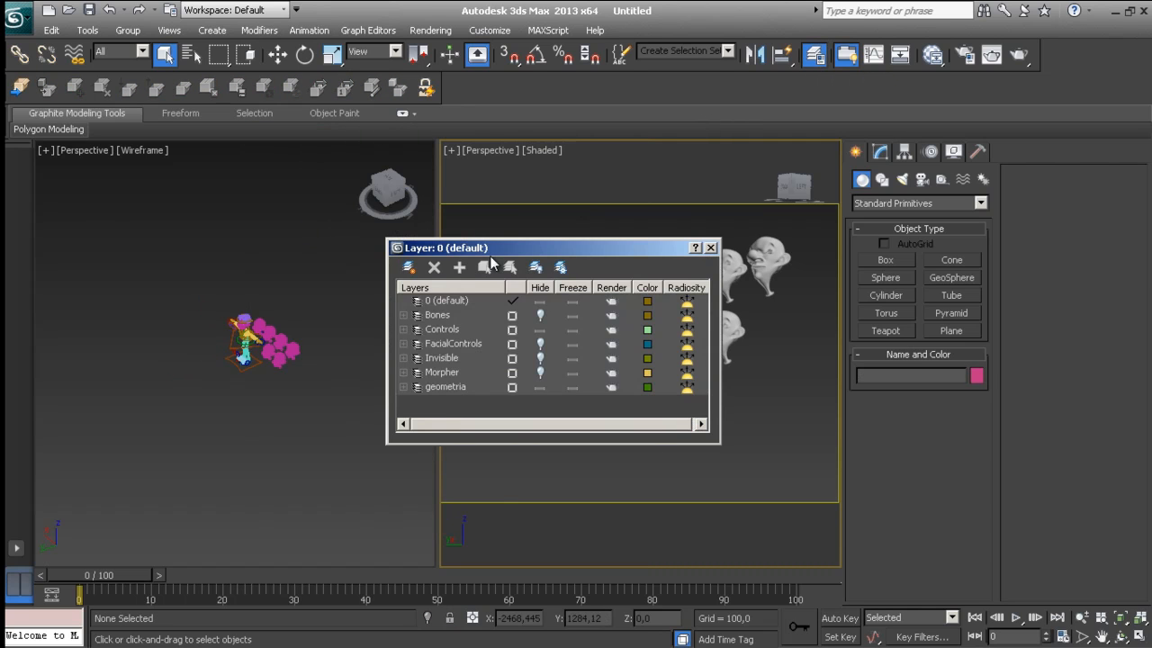
click(540, 373)
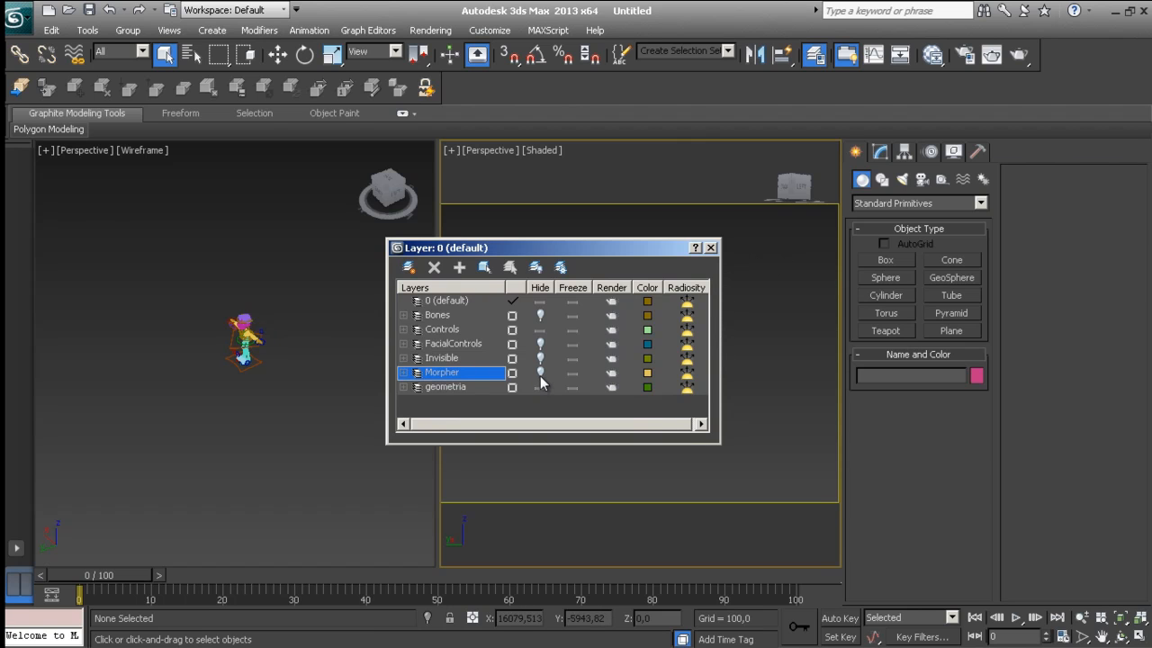
click(710, 248)
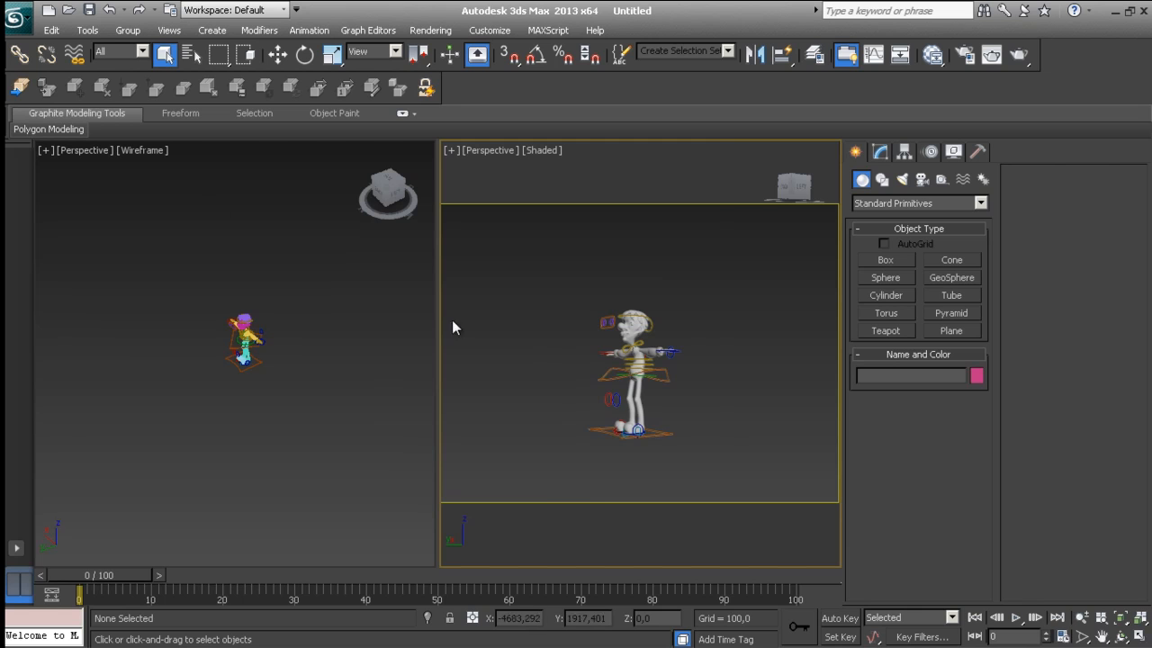
Save the scene with the inherited rig as Scene02 in the scenes folder.
click(89, 10)
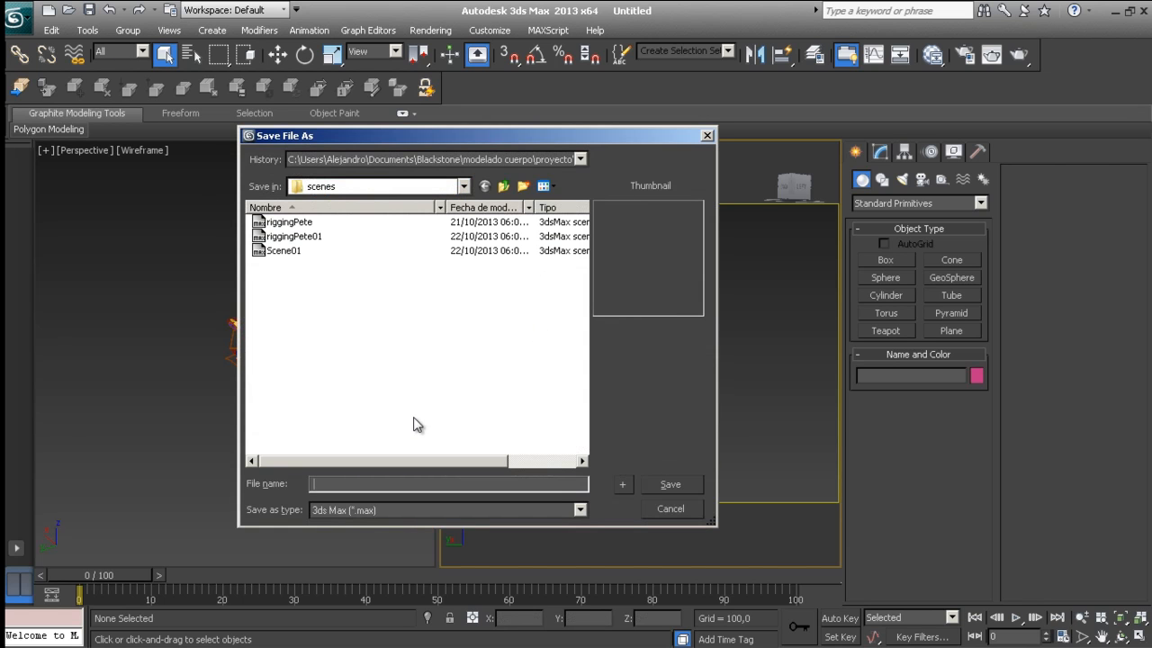
text(Scene02)
click(662, 486)
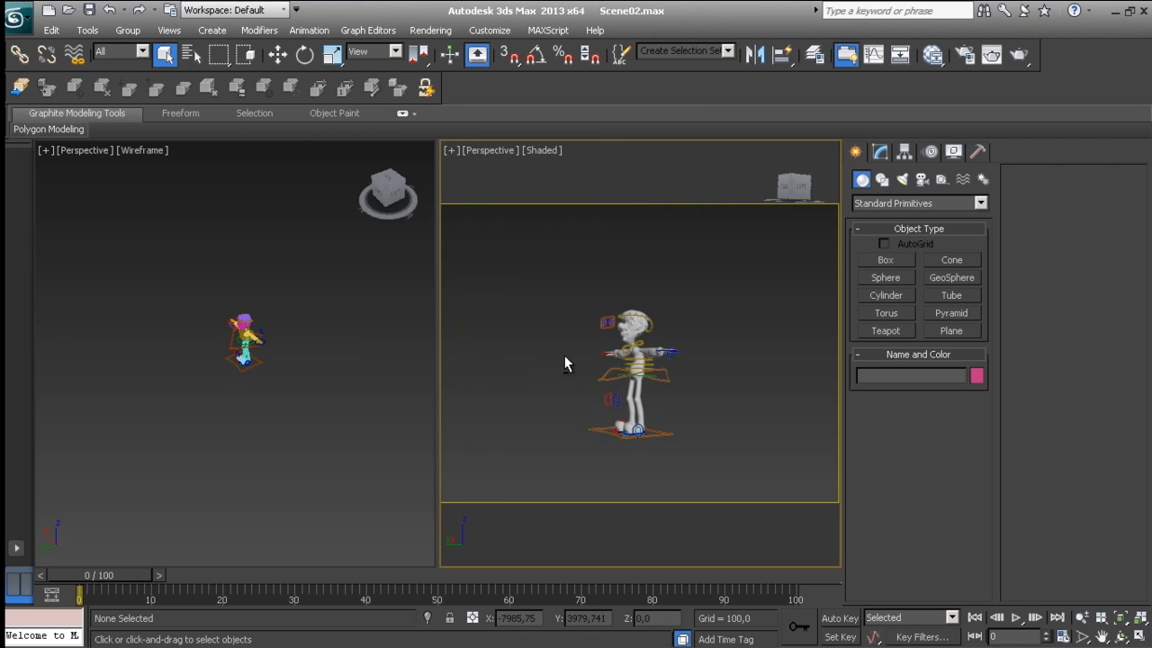
key(alt)
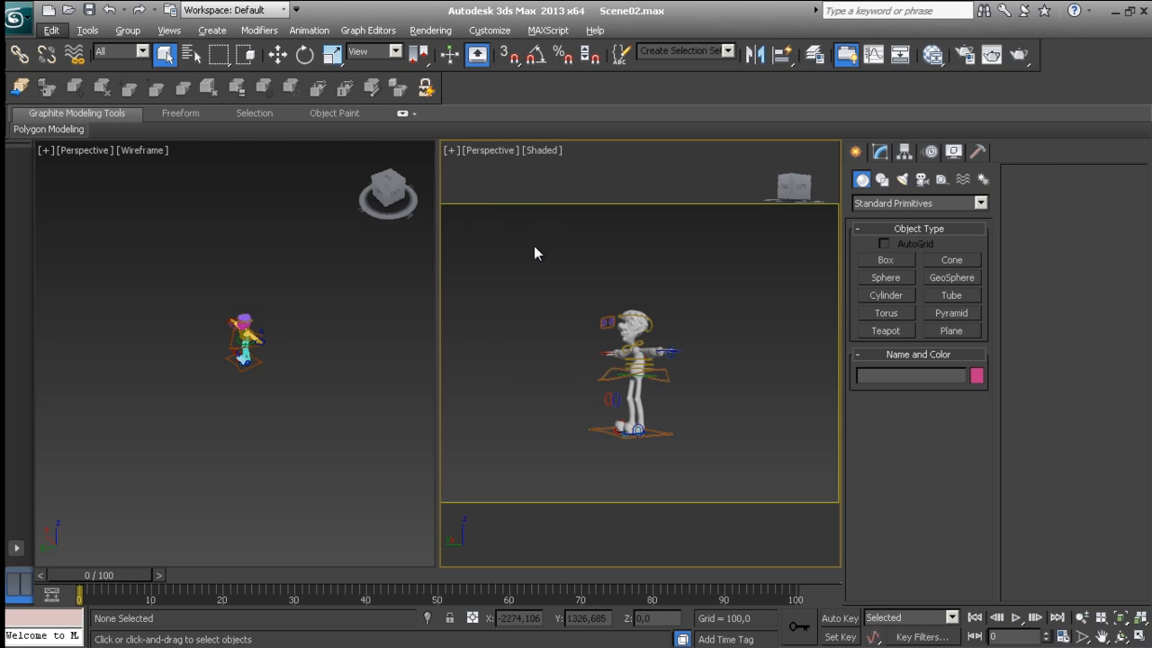
Create a standard free camera at the character's feet in the wireframe perspective view.
click(344, 360)
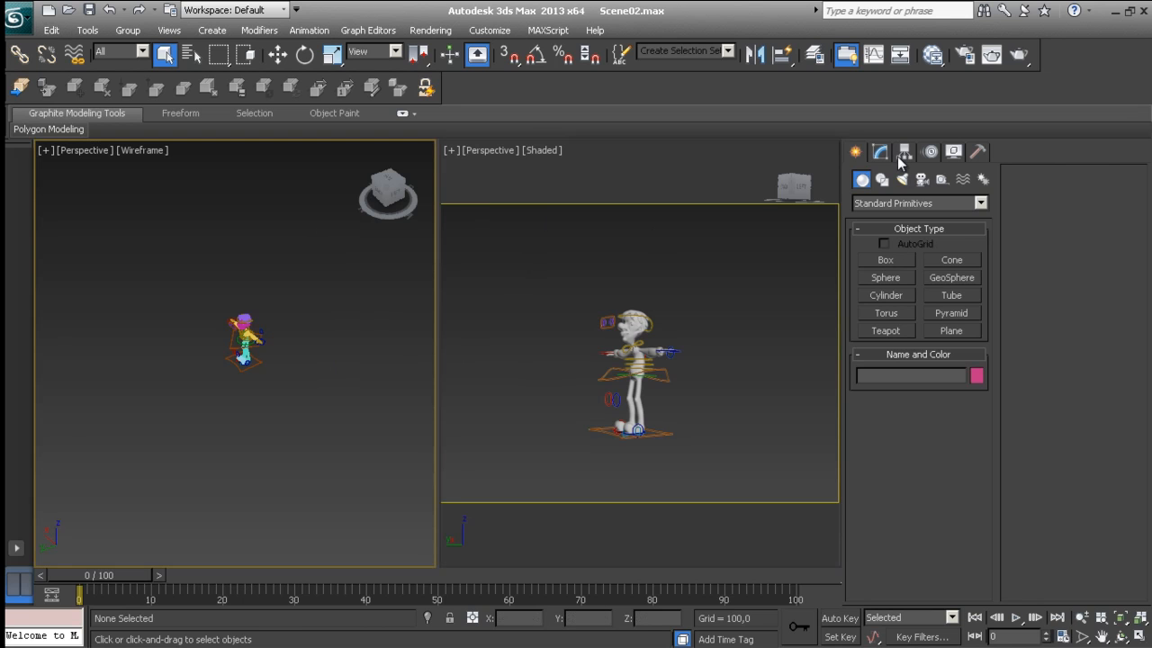
click(921, 179)
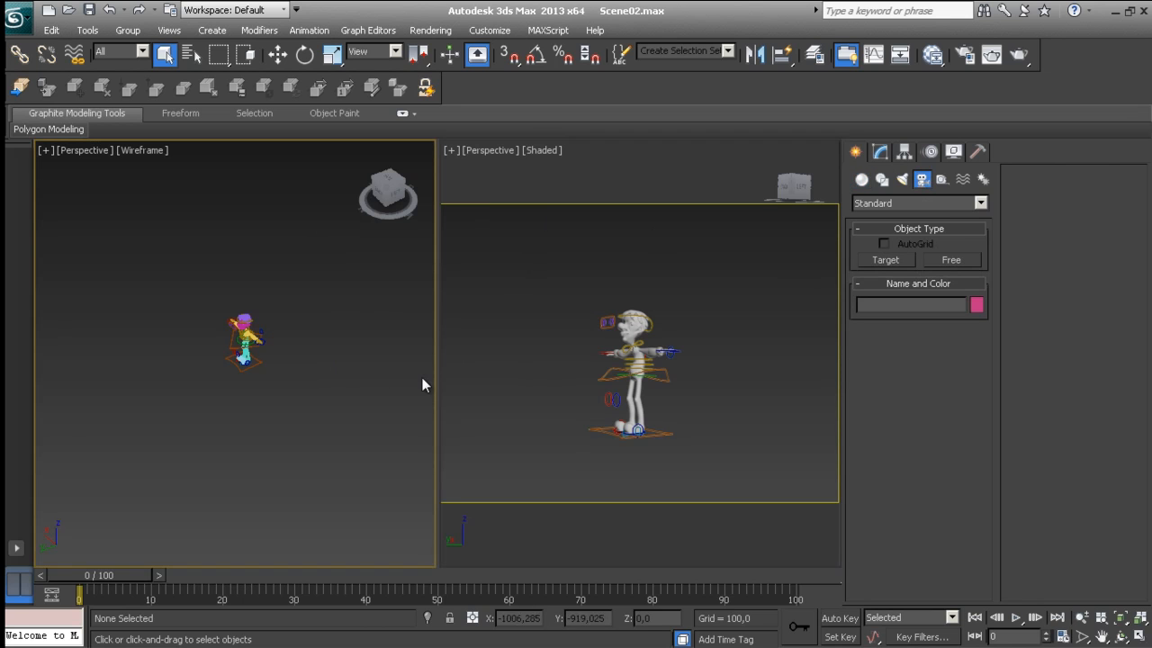
click(950, 260)
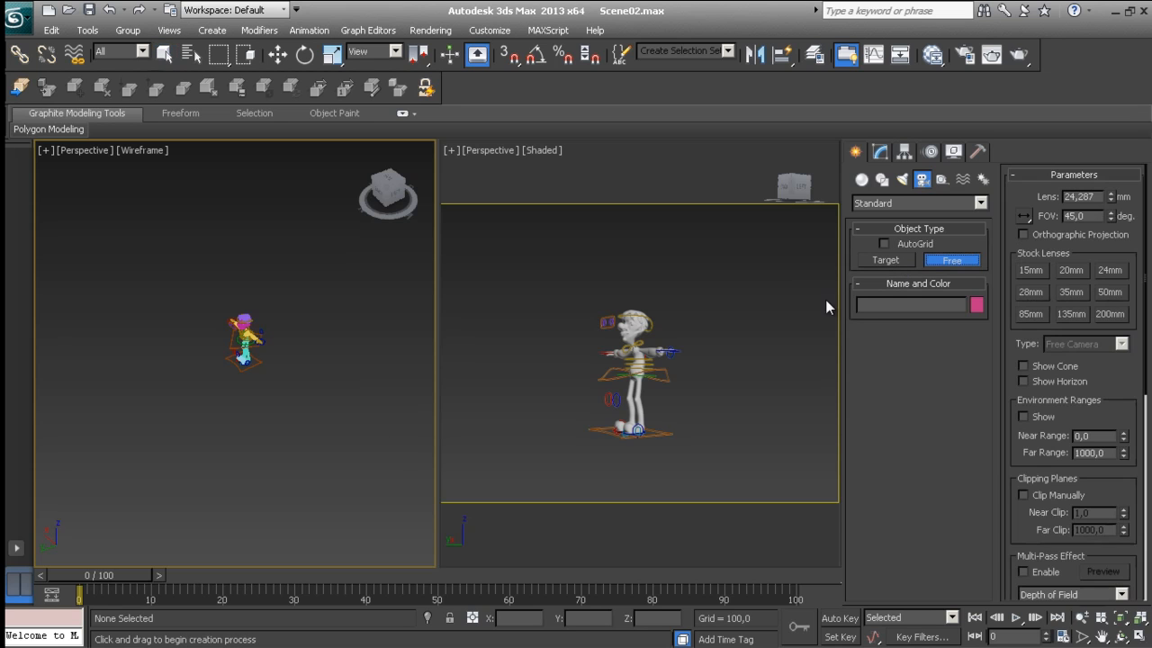
click(237, 364)
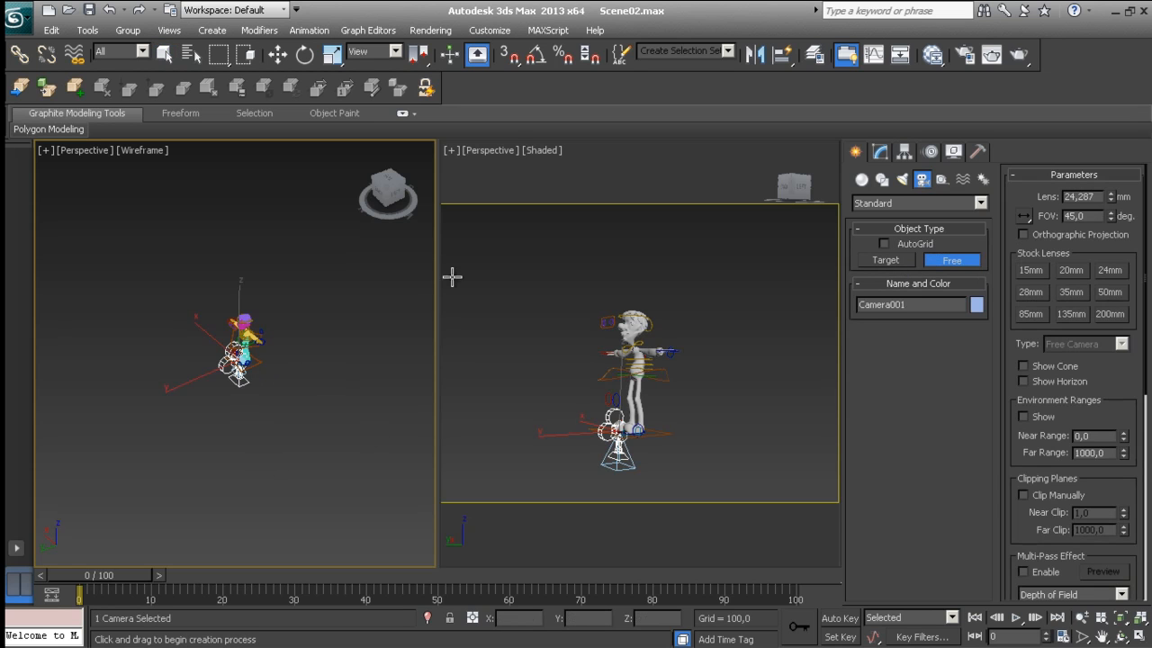
right_click(506, 208)
right_click(514, 280)
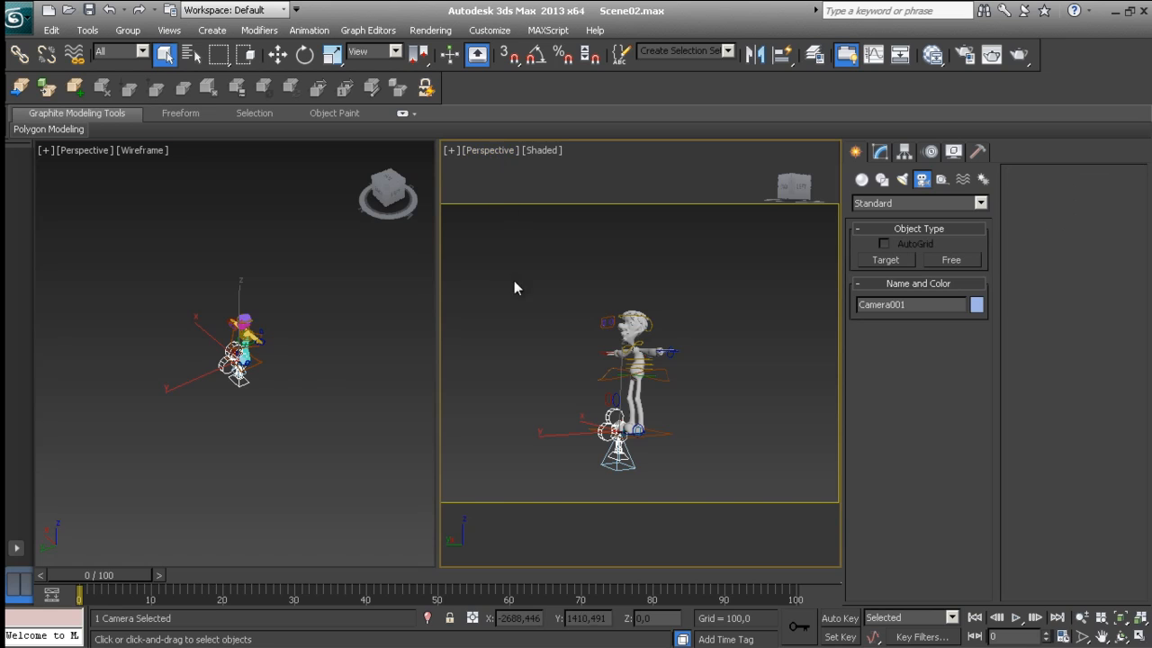
Switch the shaded perspective view to look through Camera001.
click(501, 151)
mouse_move(531, 165)
click(689, 166)
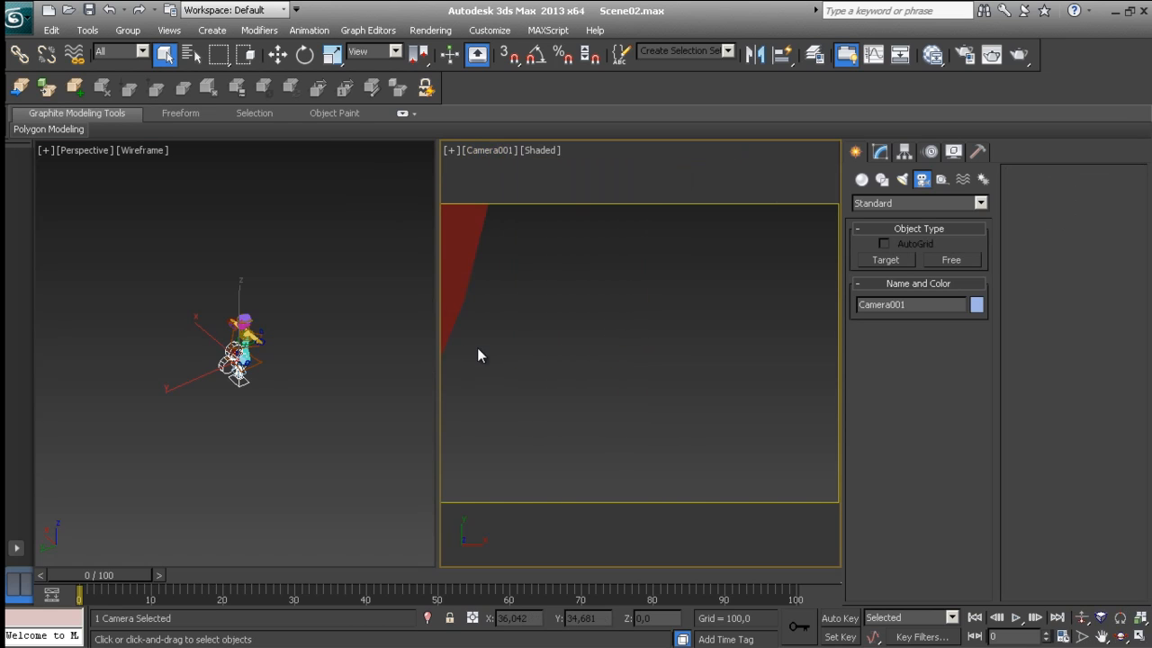
Rotate the new camera from pointing straight down to a level, upright view towards the character.
key(e)
drag(208, 325, 417, 339)
drag(230, 402, 68, 380)
drag(253, 367, 187, 371)
drag(269, 325, 368, 335)
drag(239, 365, 258, 343)
key(w)
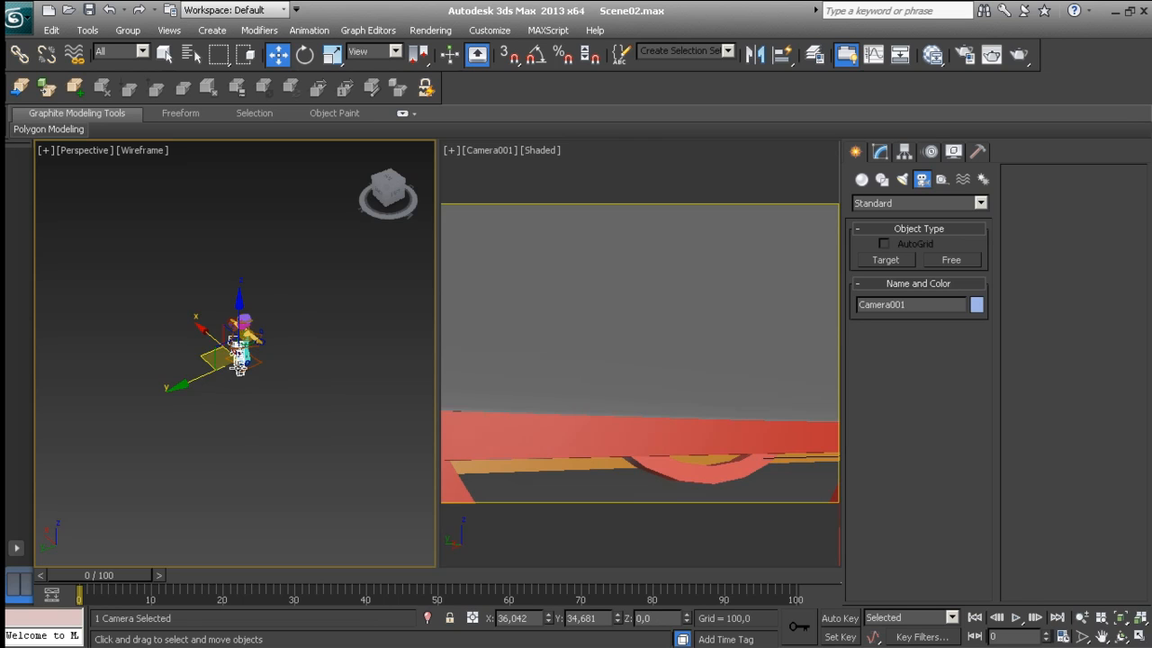
Move the camera along its local axes up and back until it frames the character's head in close-up.
alt+right_click(239, 371)
click(253, 349)
drag(252, 410, 255, 447)
drag(245, 354, 248, 325)
alt+middle_drag(266, 393, 329, 394)
drag(314, 387, 288, 377)
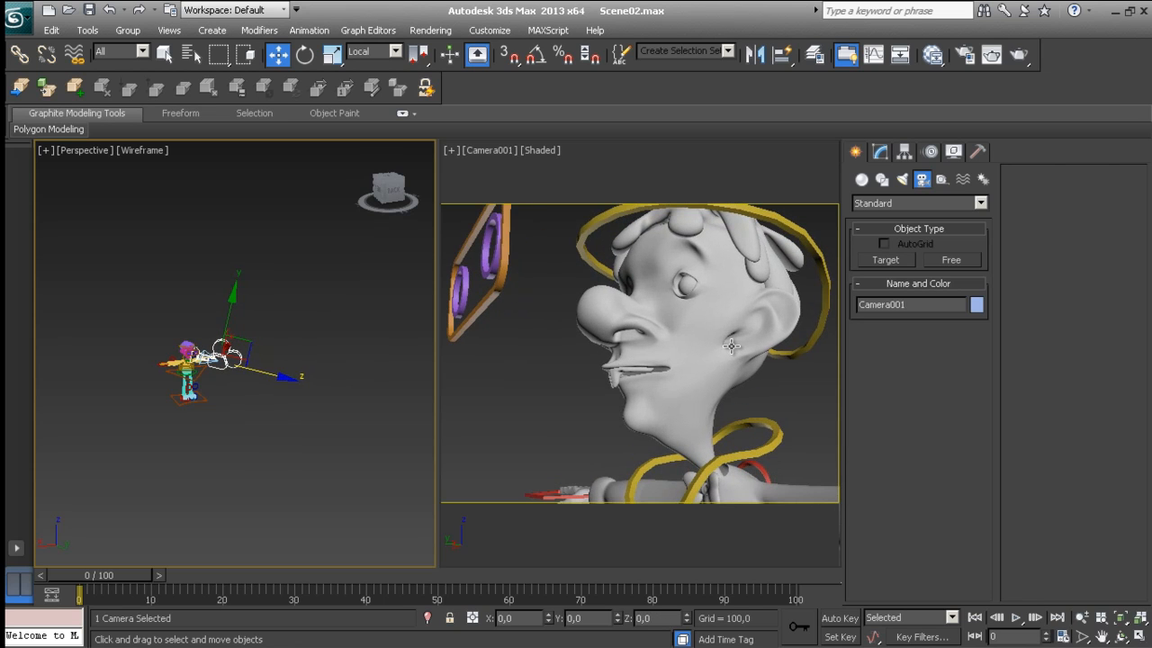
Set the render output size to a 16:9 HDTV preset resolution and reframe the head in the camera view.
click(933, 55)
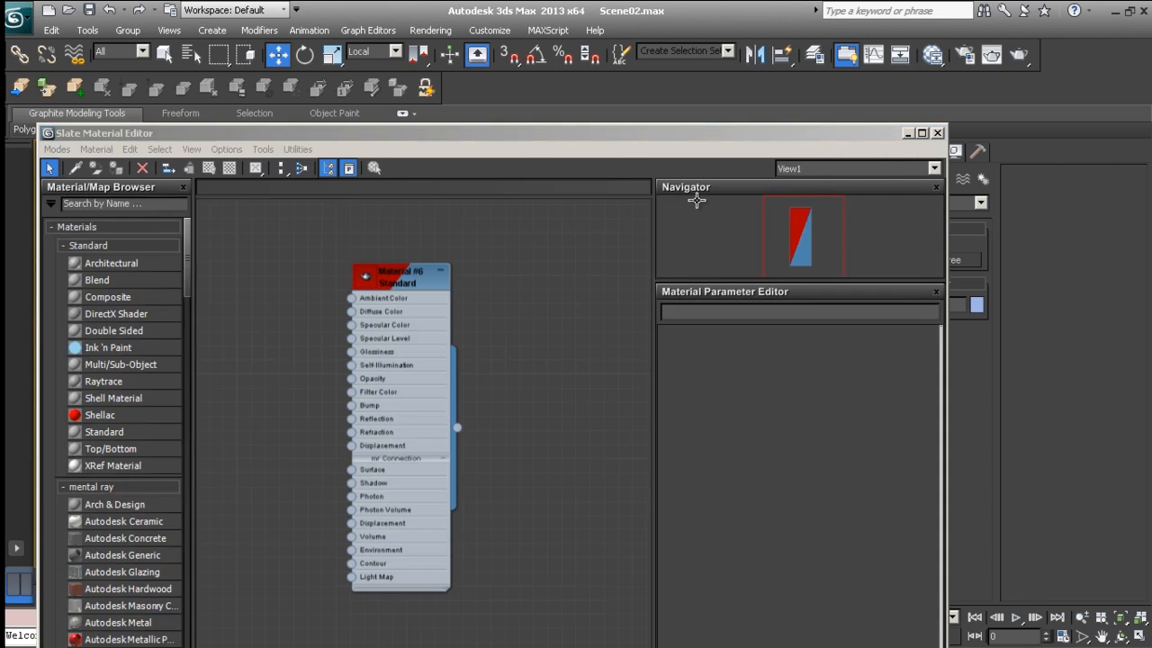
click(803, 126)
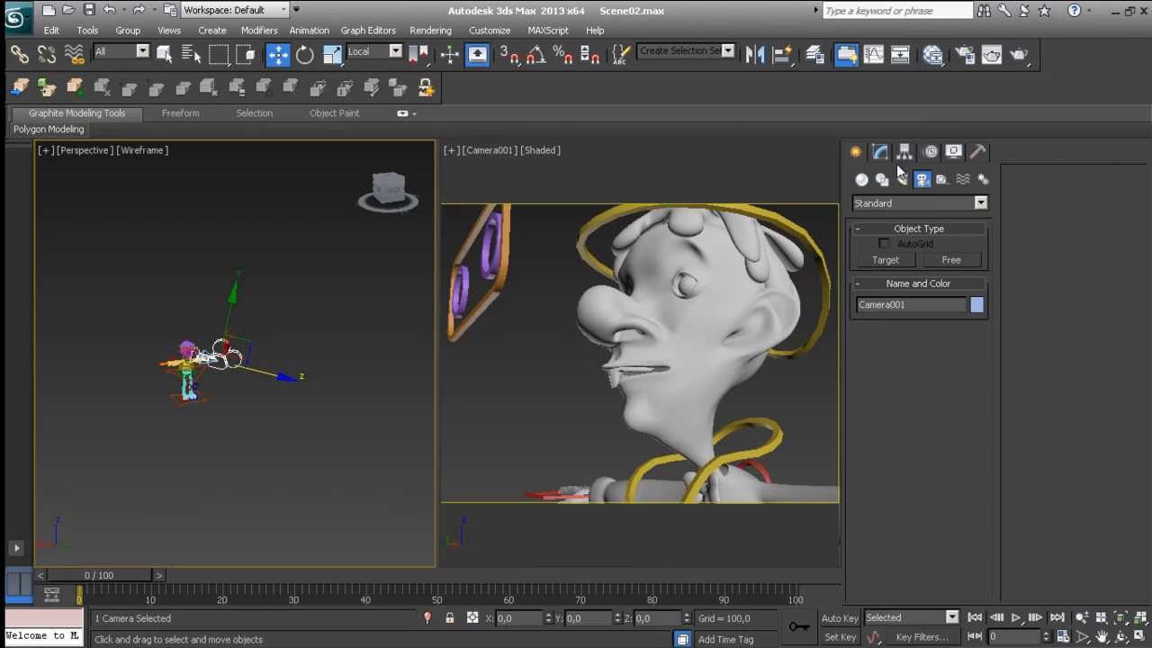
click(964, 60)
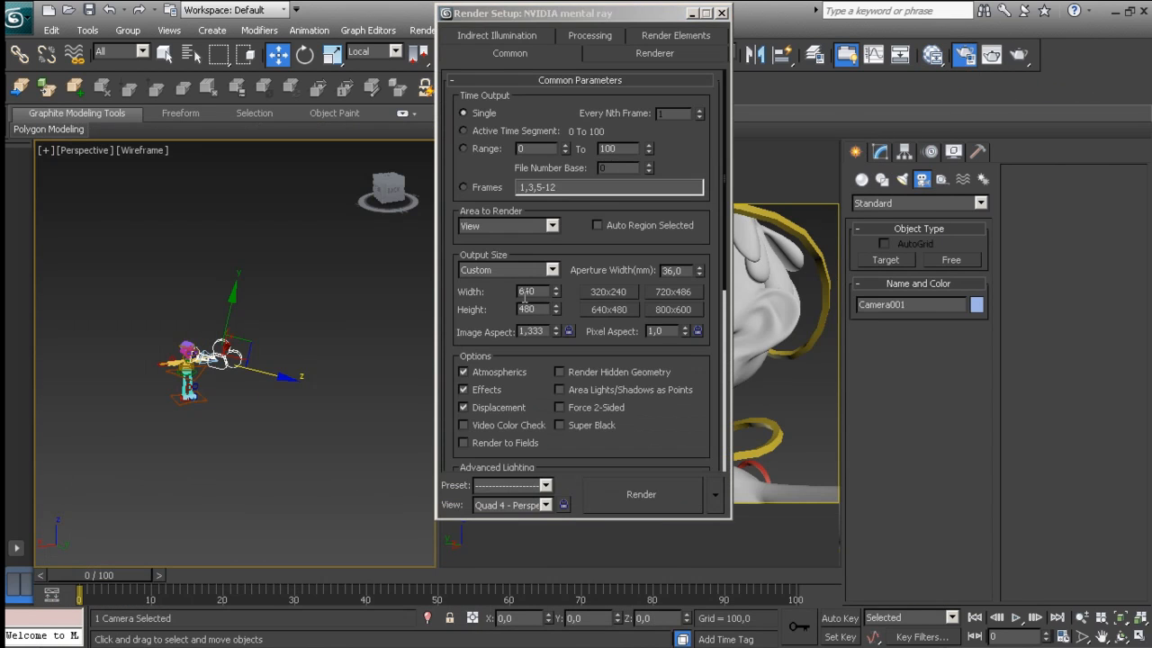
click(552, 270)
click(507, 473)
click(612, 309)
click(722, 13)
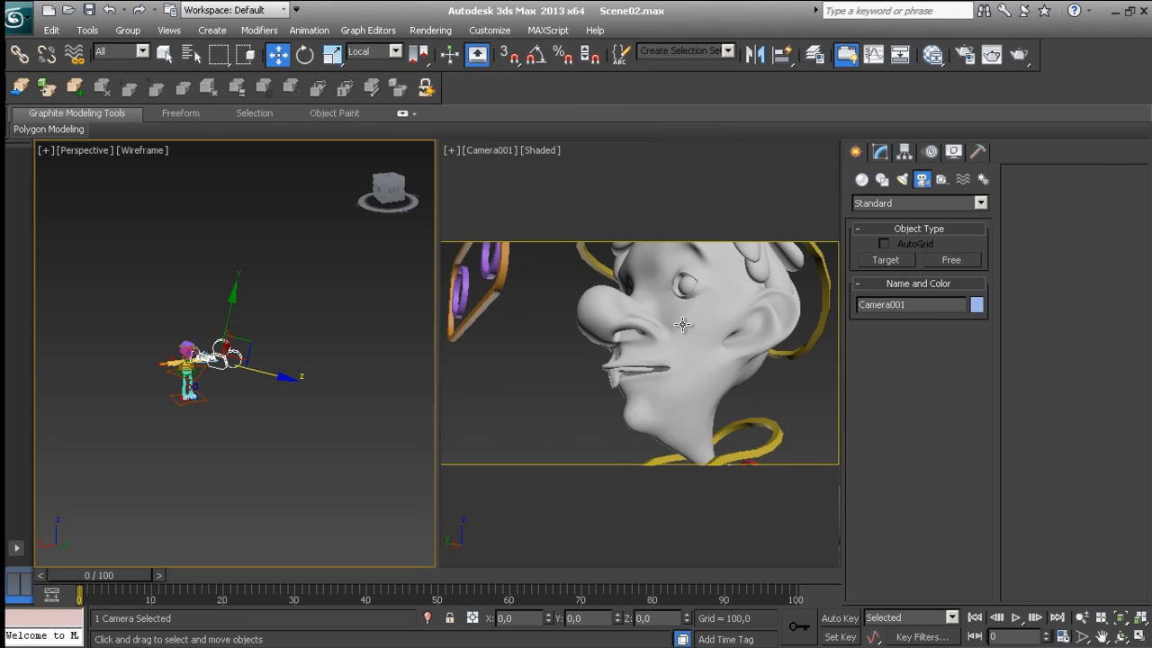
middle_drag(660, 342, 622, 412)
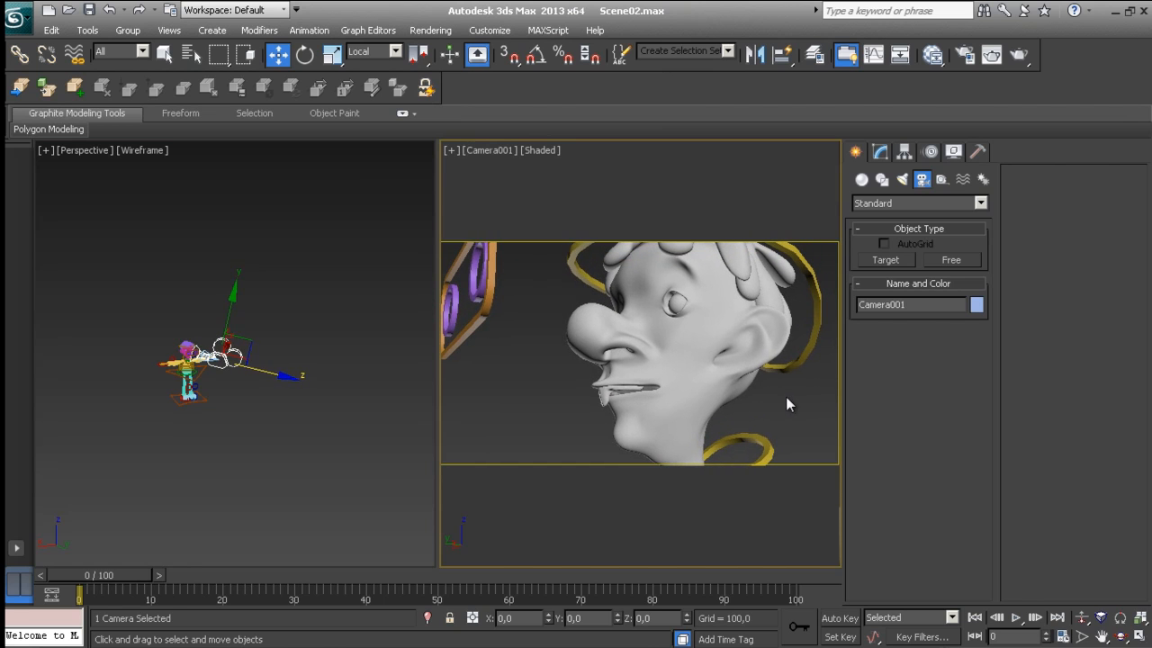
Select the neck control CC_Cuello, enable Auto Key and bring the upper body into close view in the wireframe view.
click(746, 442)
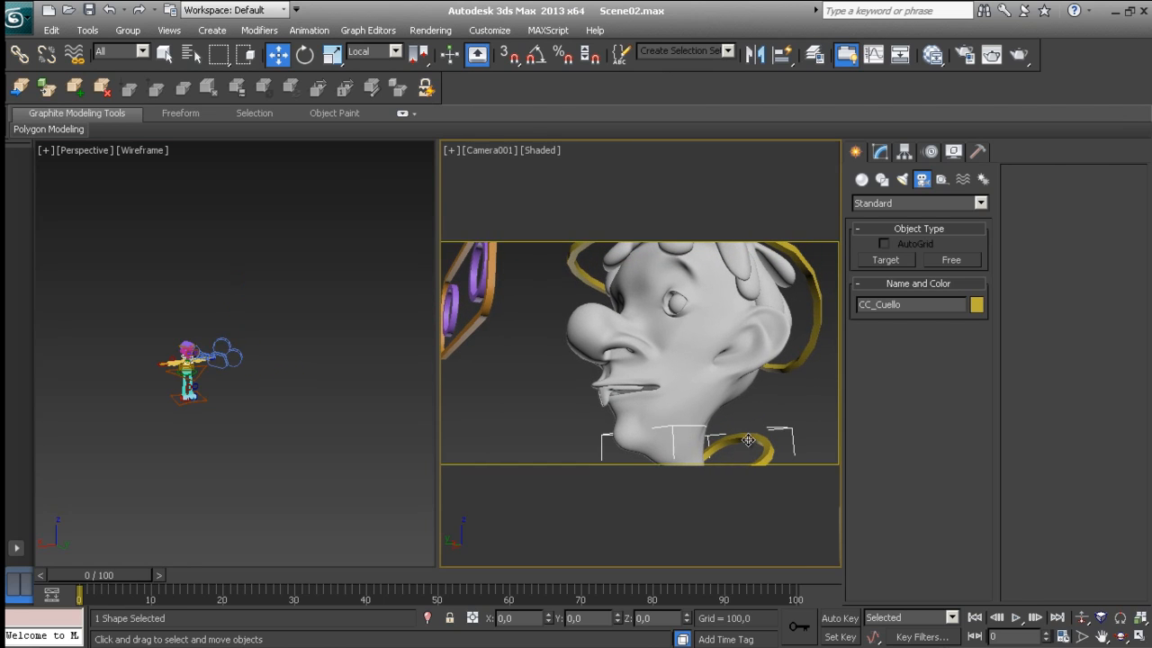
click(837, 623)
middle_drag(263, 392, 324, 364)
scroll(247, 384, up, 5)
scroll(319, 354, up, 2)
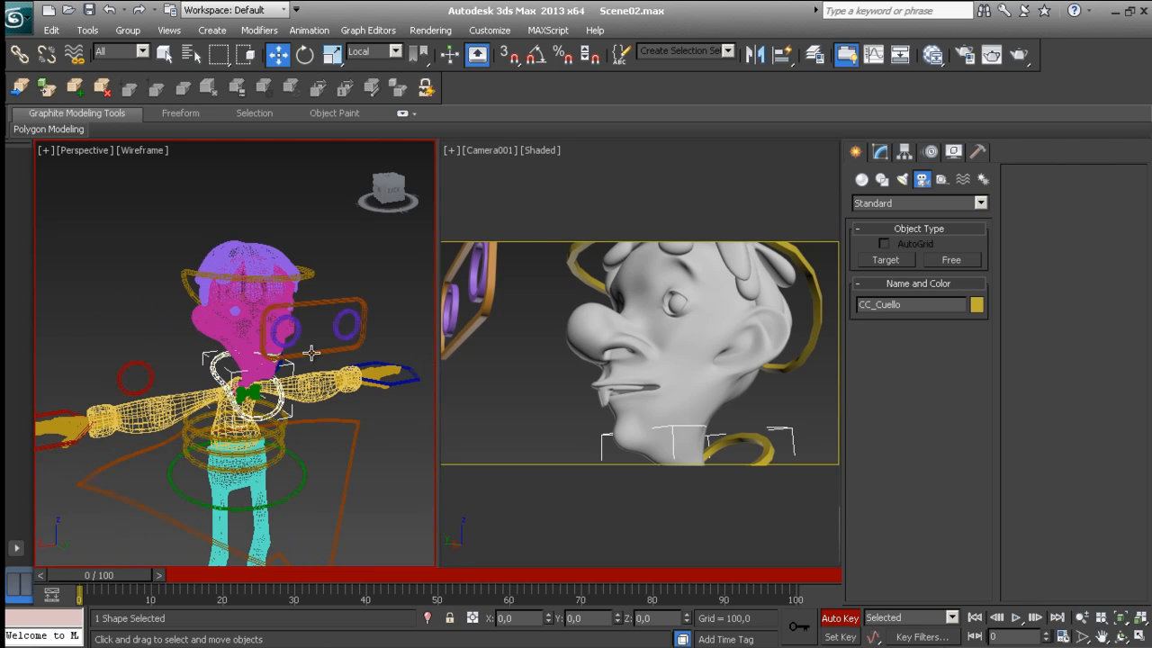
Restrict selection to Shapes and select the head, eye, neck and upper-body controls together.
click(126, 50)
click(112, 88)
drag(171, 237, 376, 425)
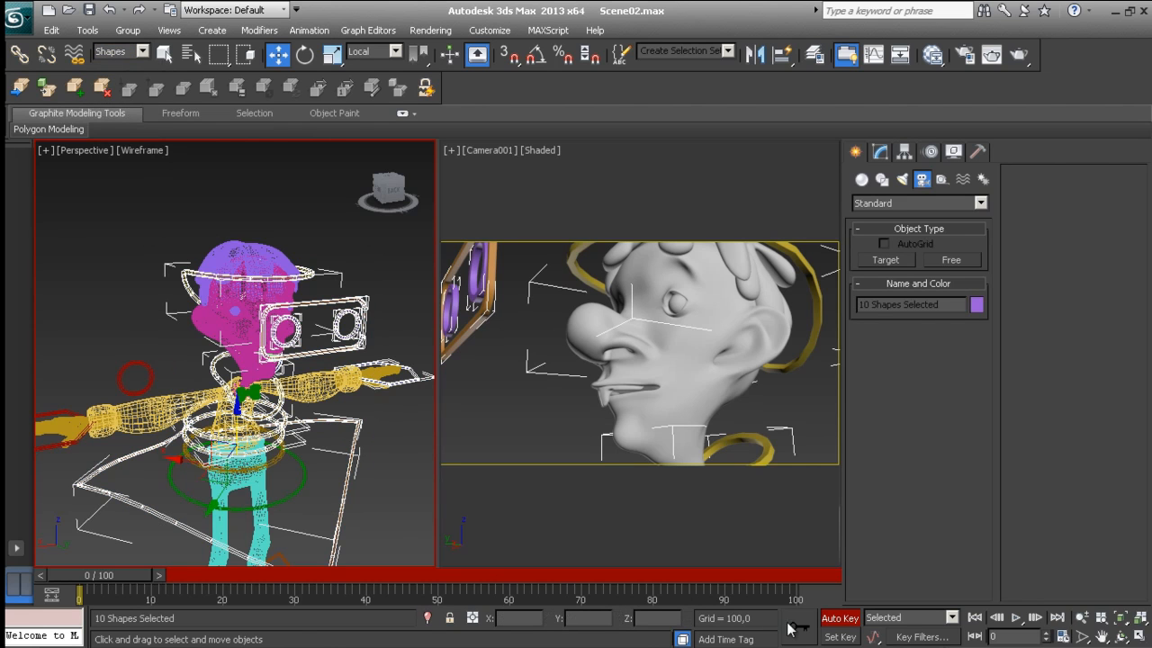
Enable Set Key mode, key the selected controls at frame 0 and go to frame 11.
click(830, 637)
drag(128, 576, 202, 580)
right_click(200, 578)
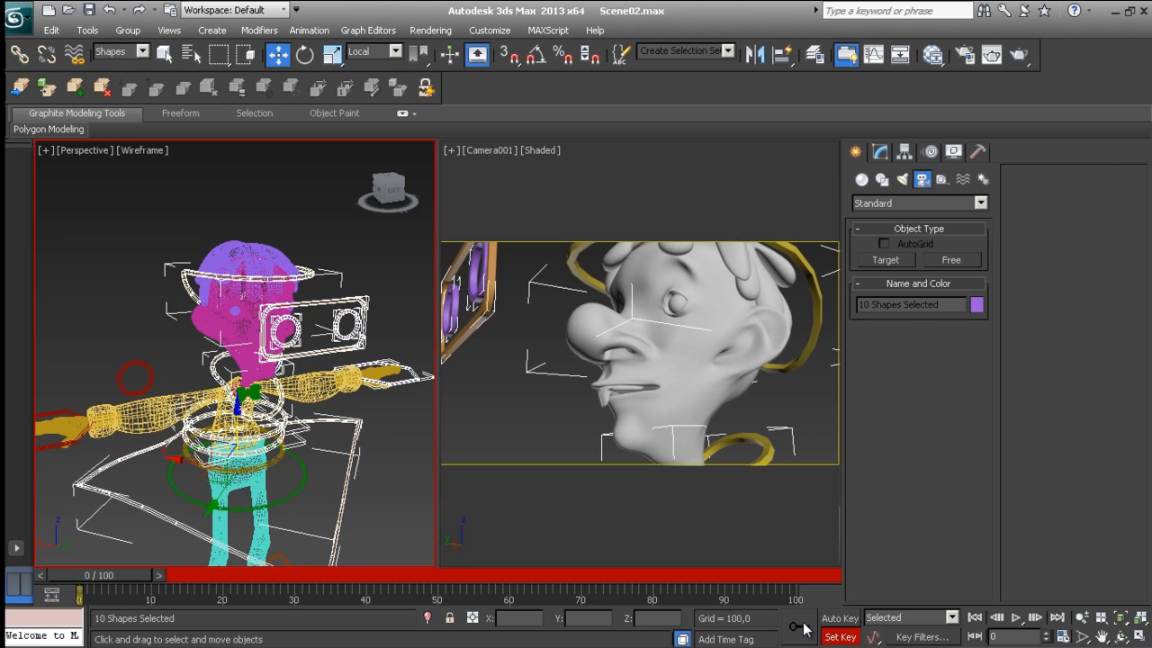
drag(118, 575, 158, 576)
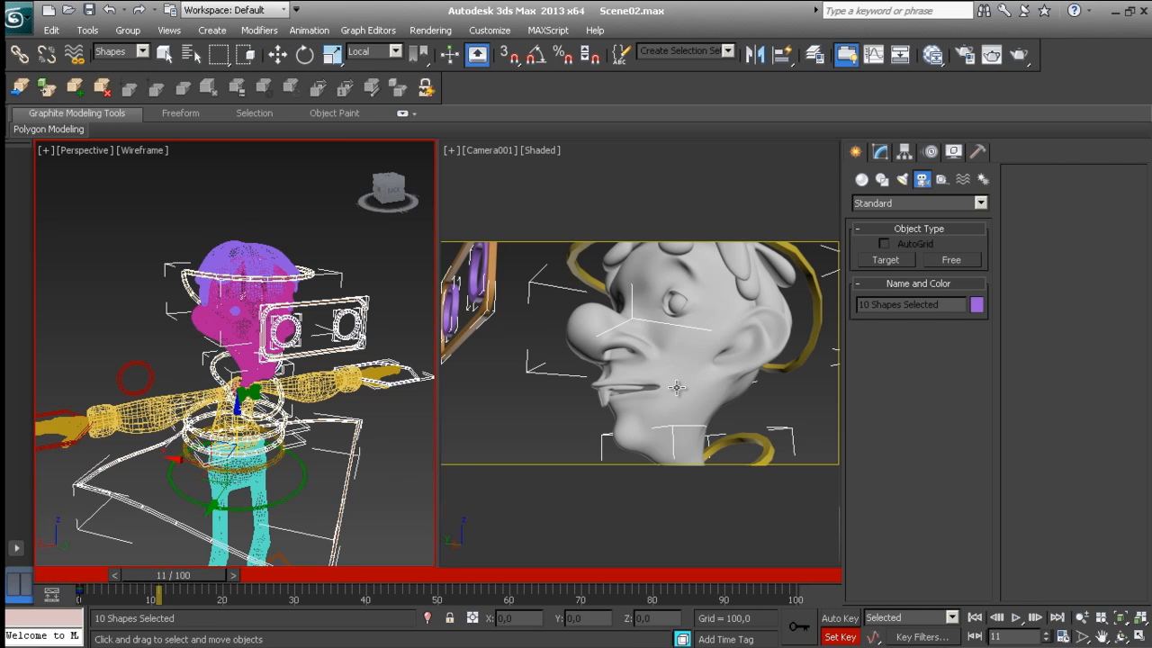
Rotate the whole neck control CC_Cuello about 30.5 degrees around Z at frame 11 to turn the head.
click(754, 435)
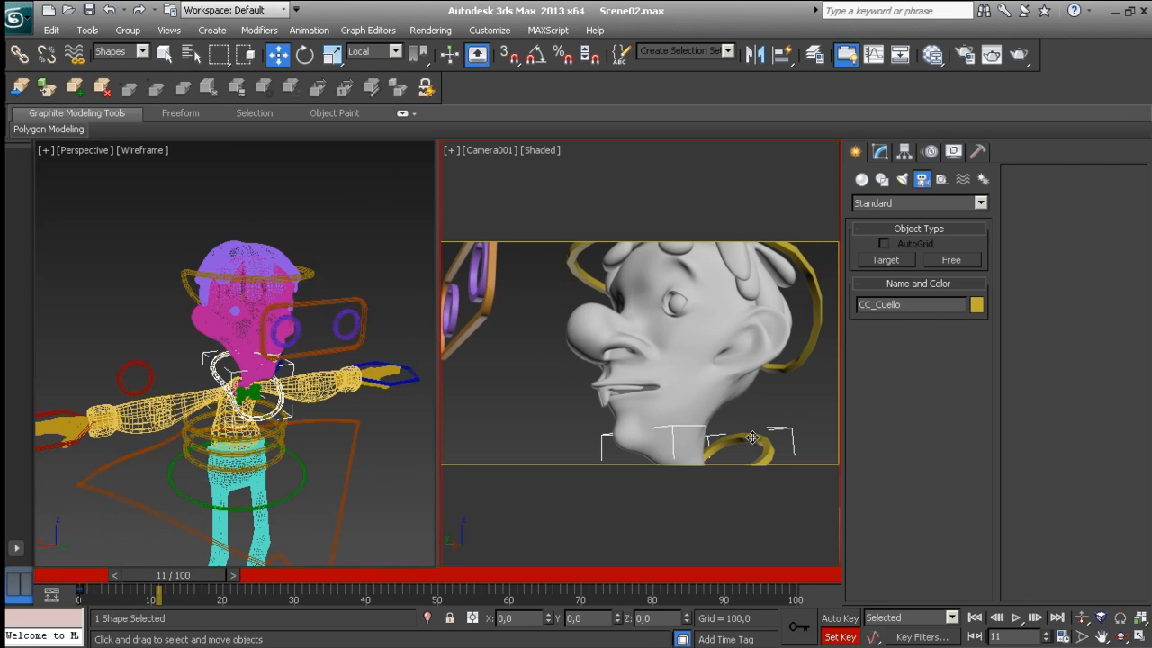
key(e)
key(3)
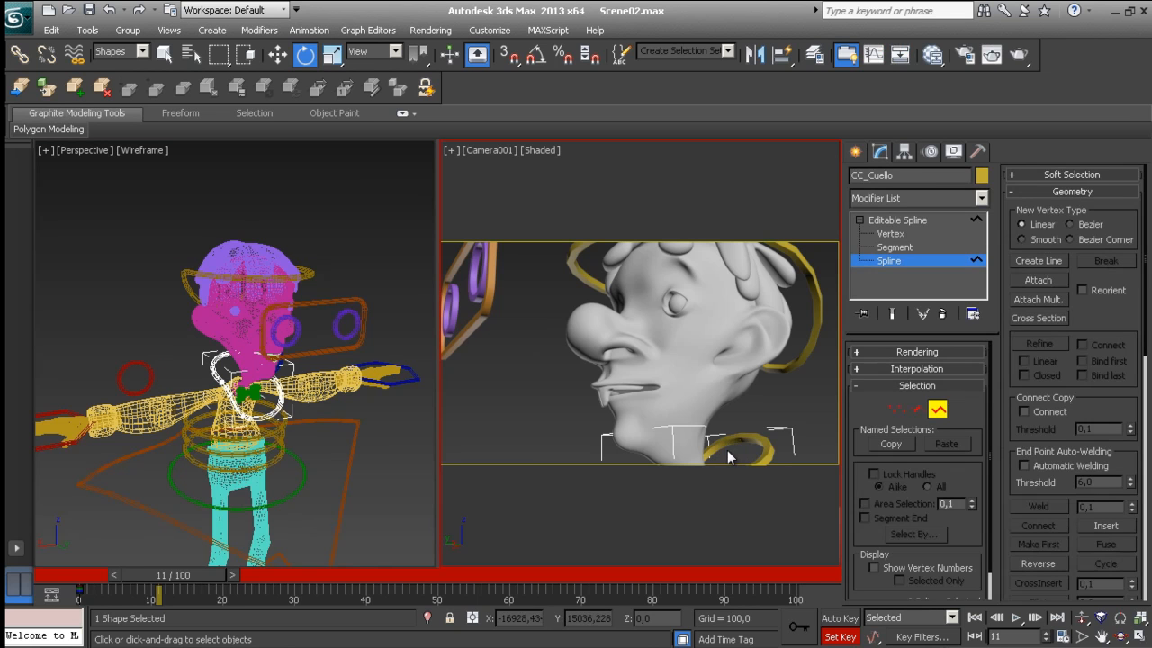
click(282, 403)
drag(285, 404, 268, 412)
click(909, 221)
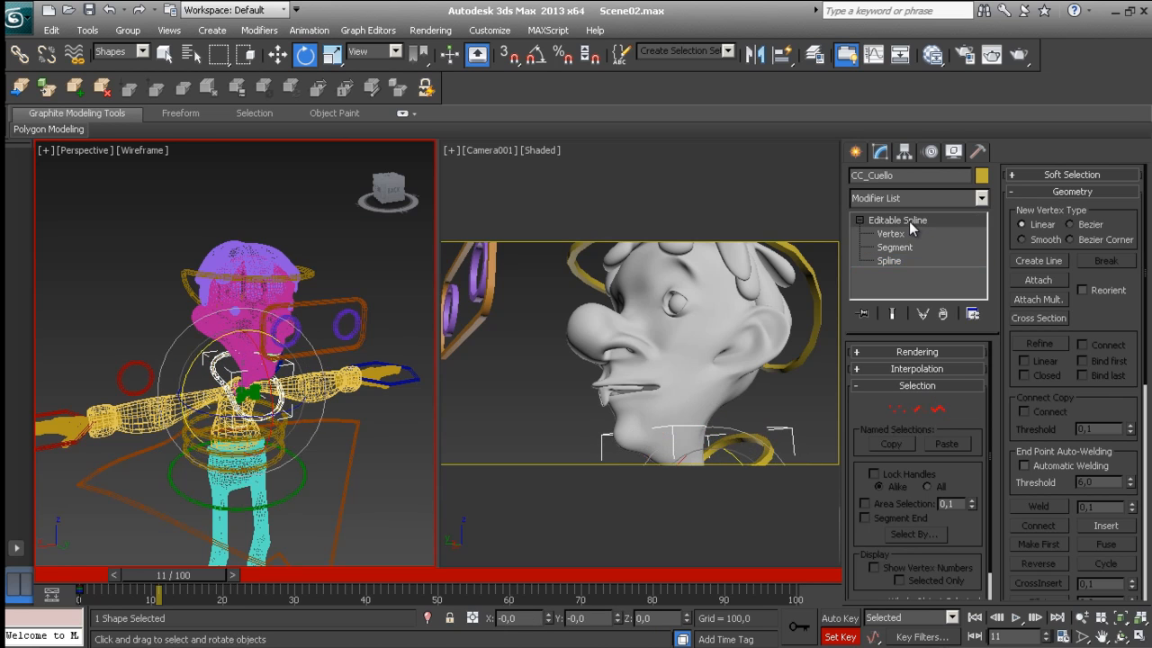
drag(228, 419, 283, 420)
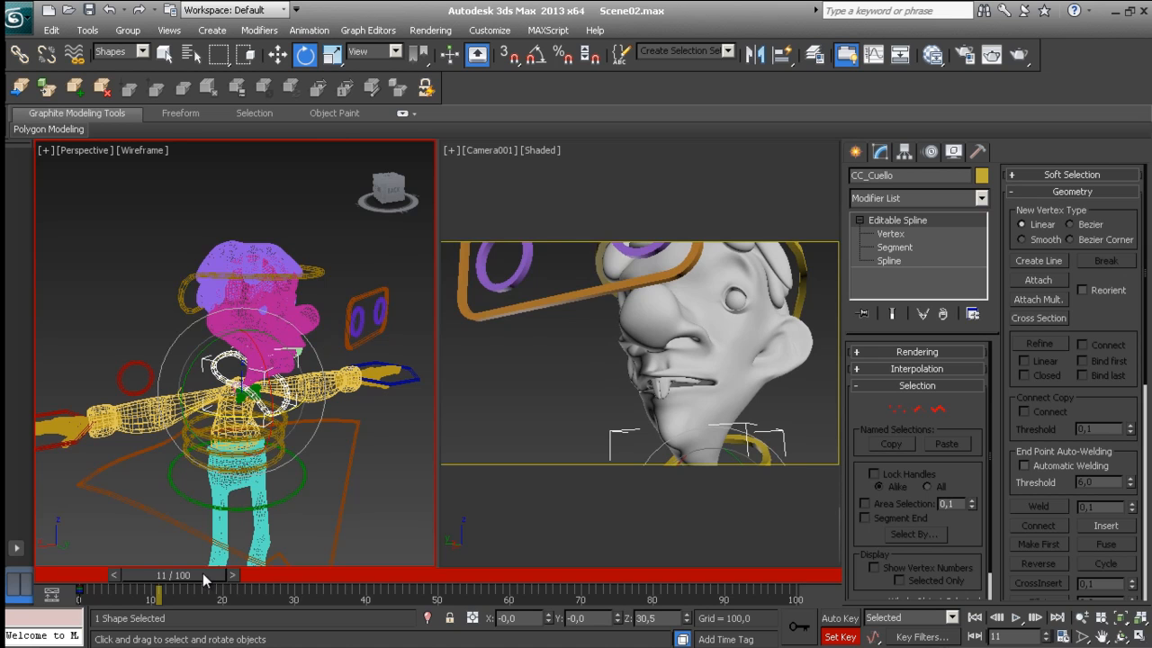
Switch to Auto Key, select the head and upper-body controls and key them at frame 11.
click(839, 619)
drag(362, 429, 419, 416)
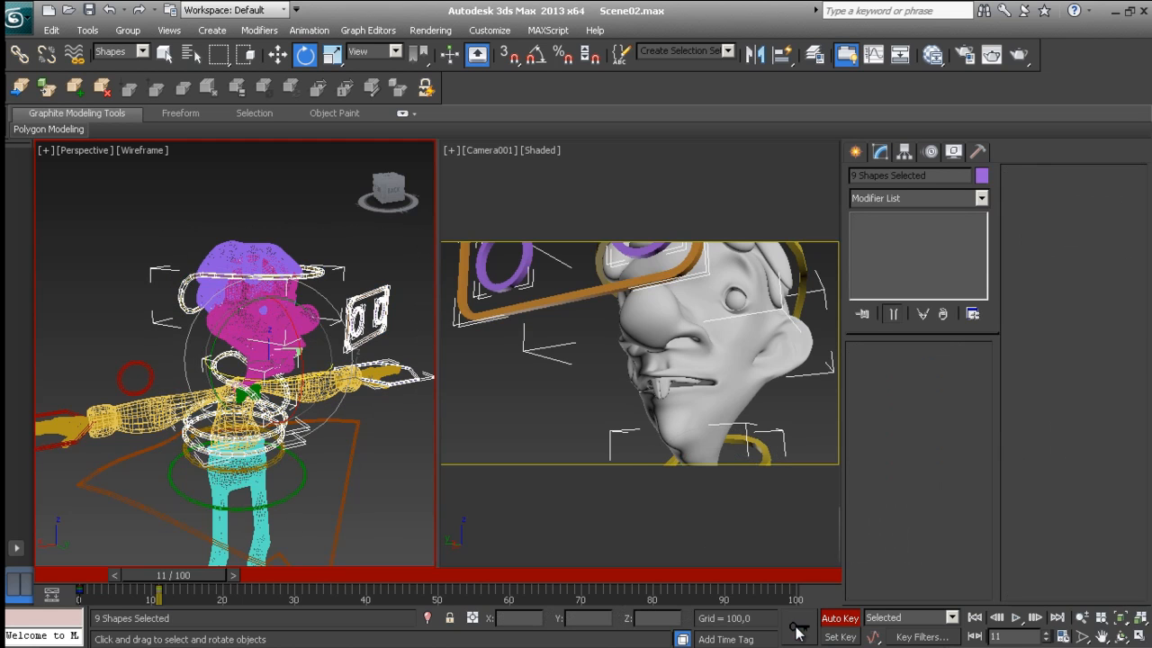
drag(229, 580, 200, 574)
key(e)
Unhide the FacialControls layer while leaving the Invisible layer hidden.
click(814, 54)
click(540, 358)
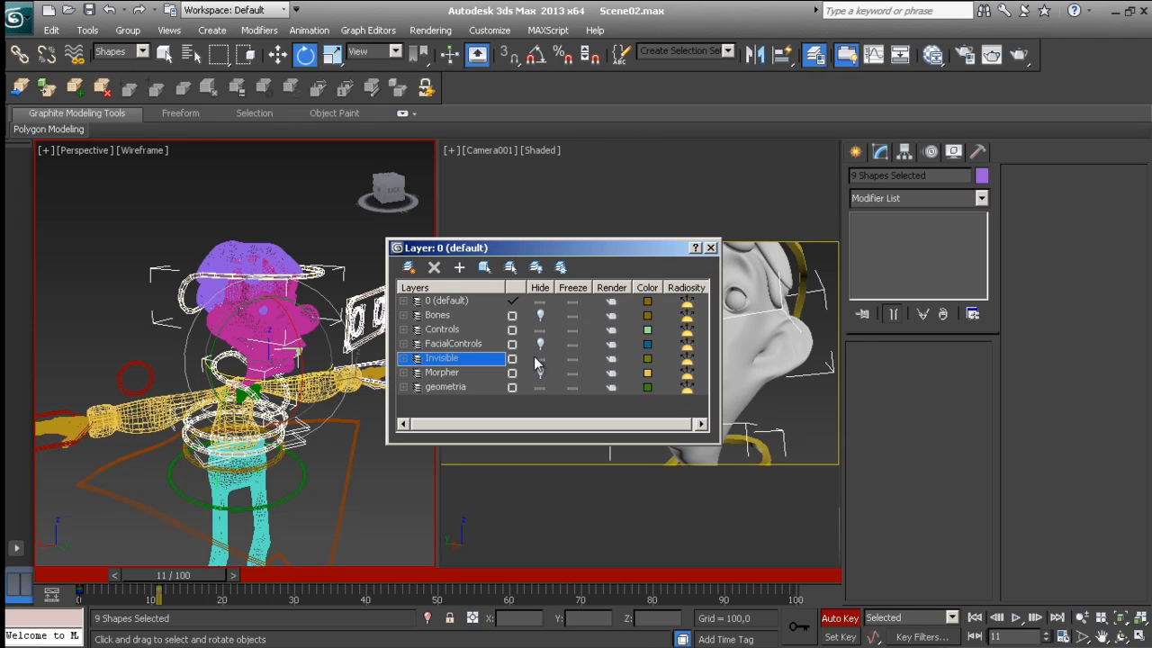
click(538, 344)
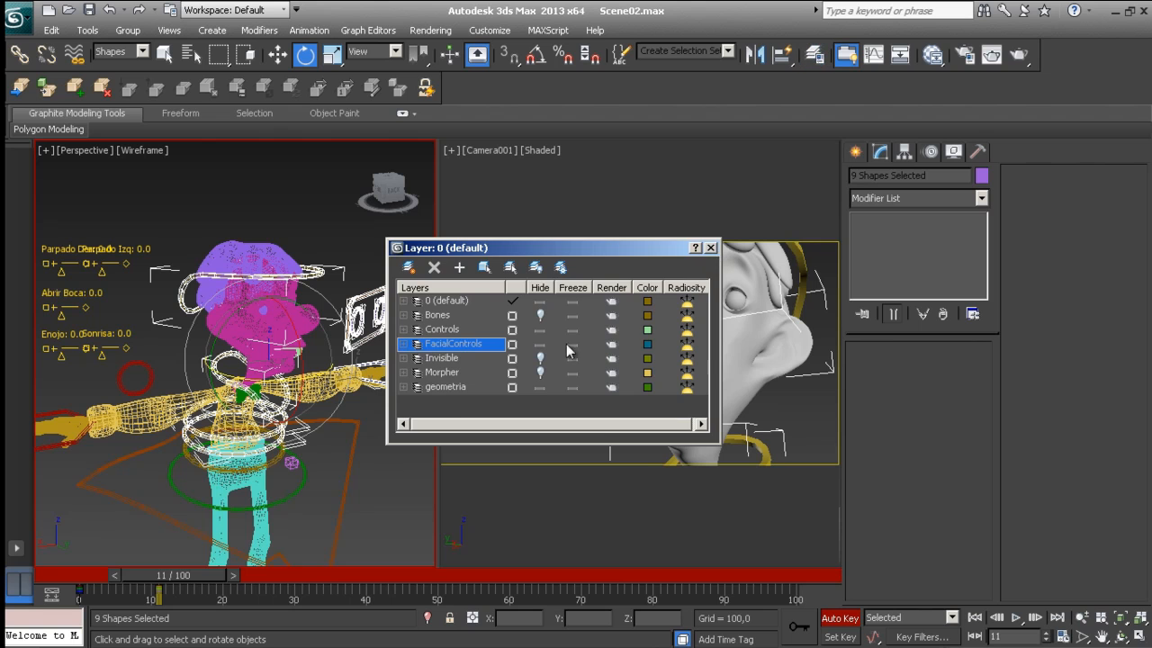
click(710, 247)
Return to frame 0, clear the selection and activate Select and Manipulate with the Move tool for the facial sliders.
drag(192, 570, 90, 567)
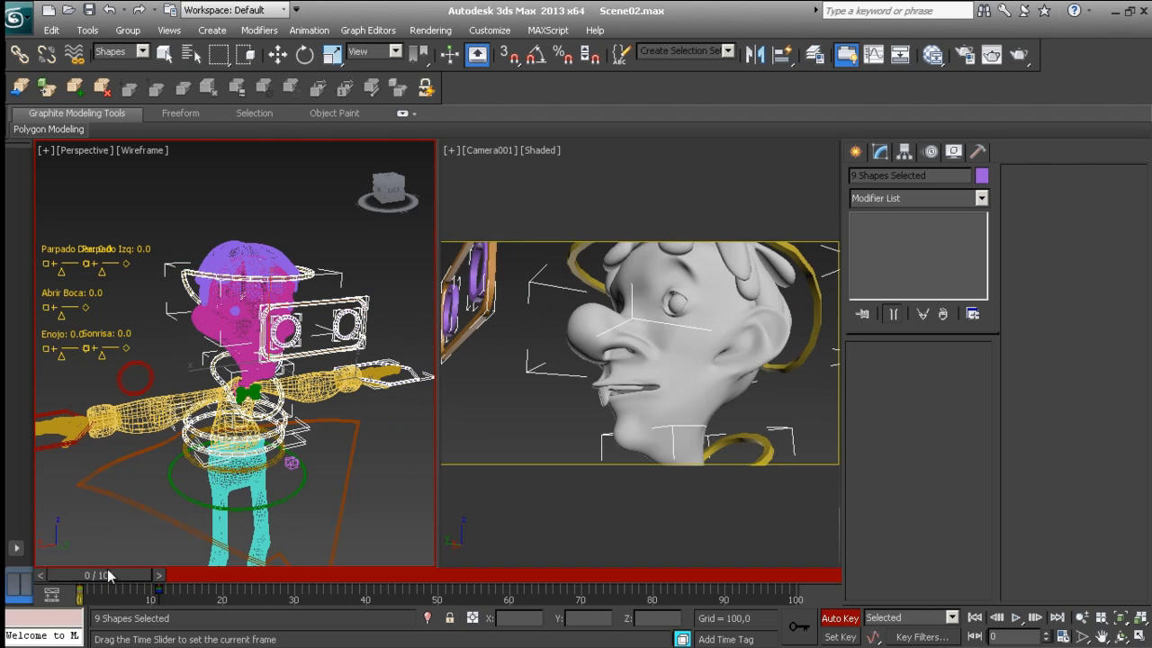
key(e)
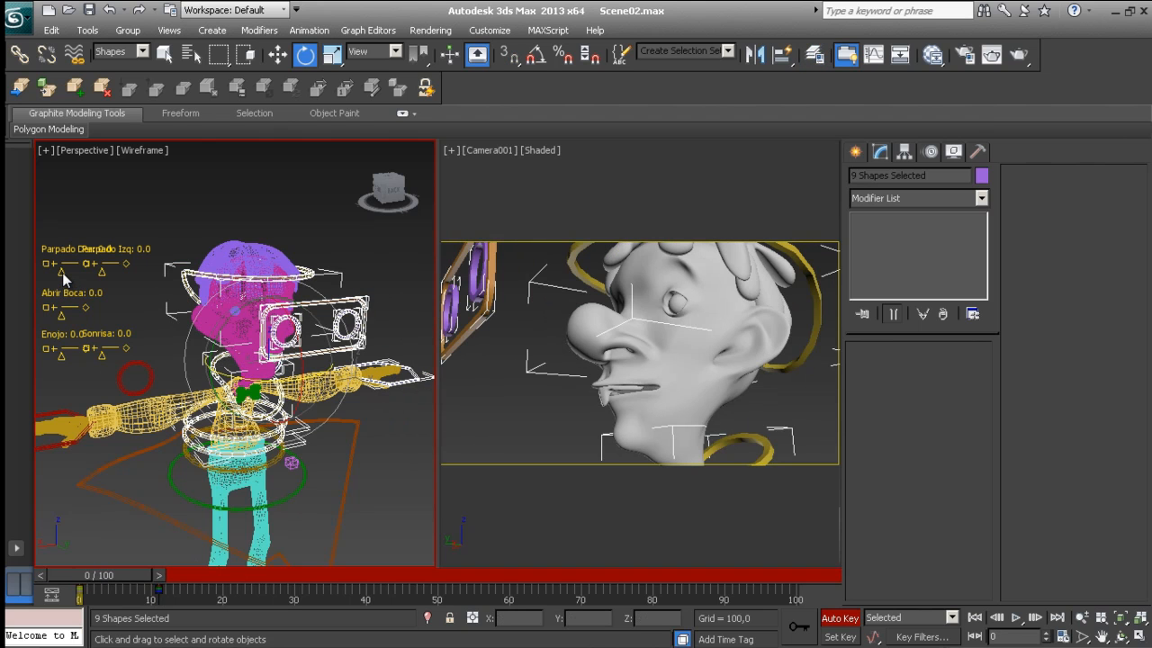
click(63, 273)
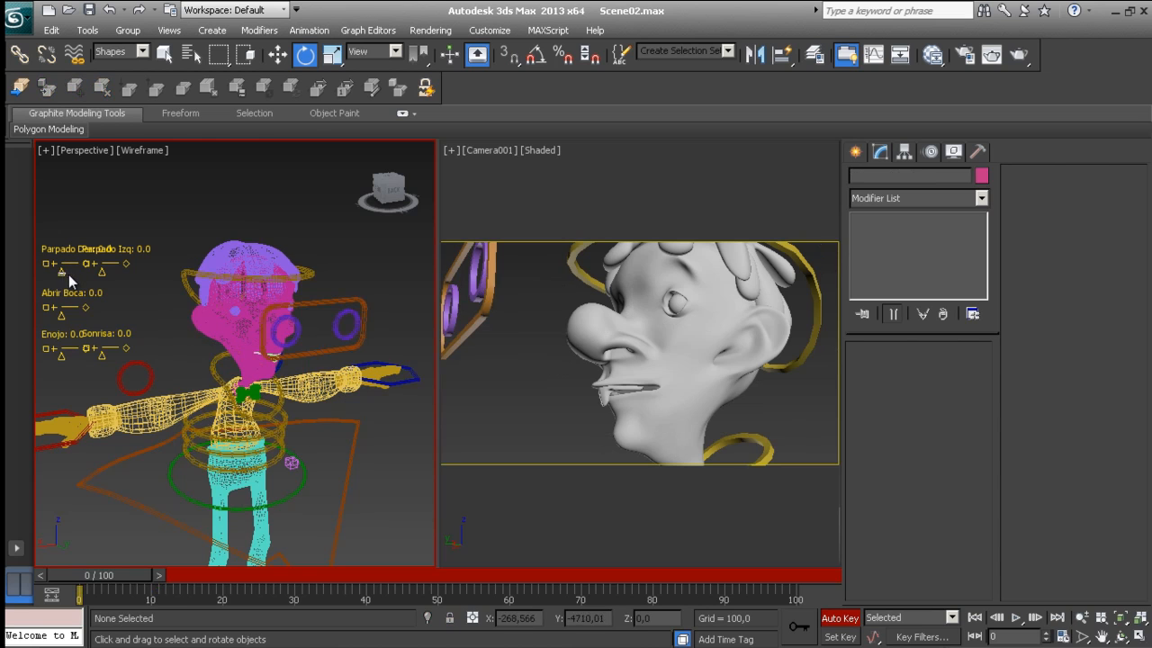
click(450, 55)
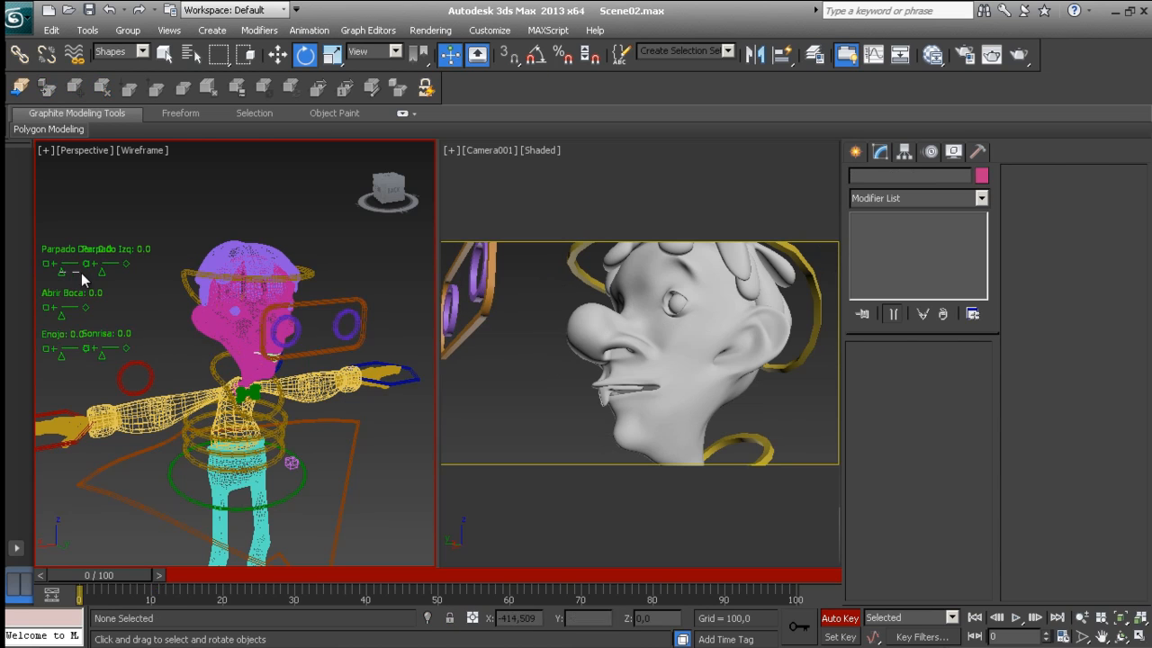
key(w)
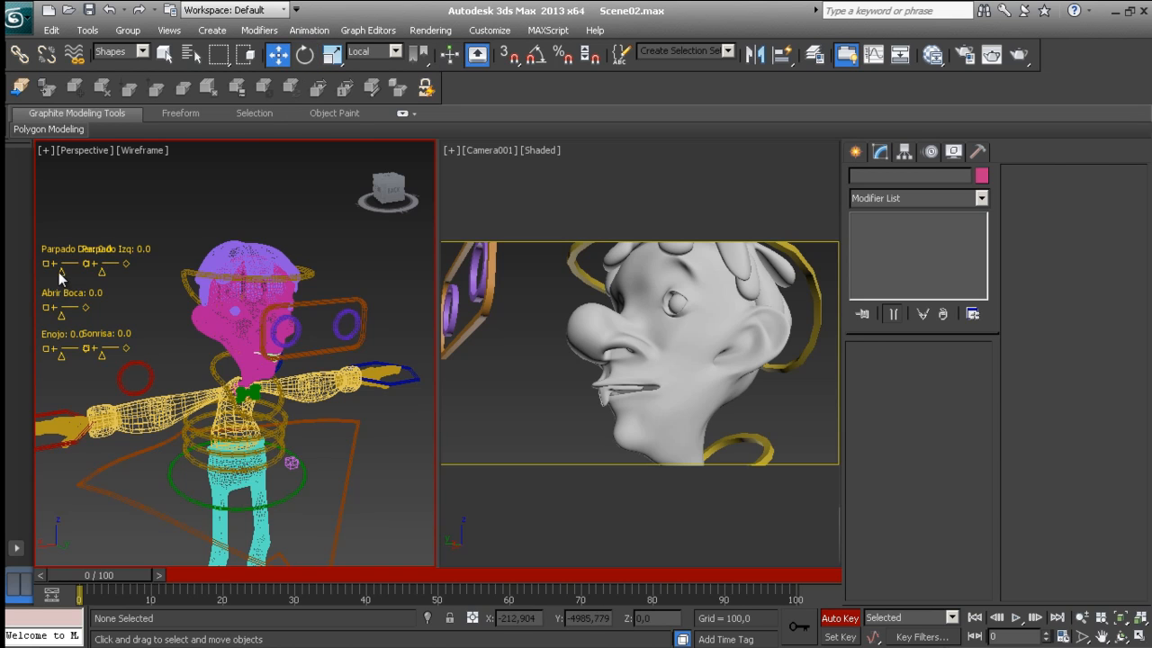
click(450, 55)
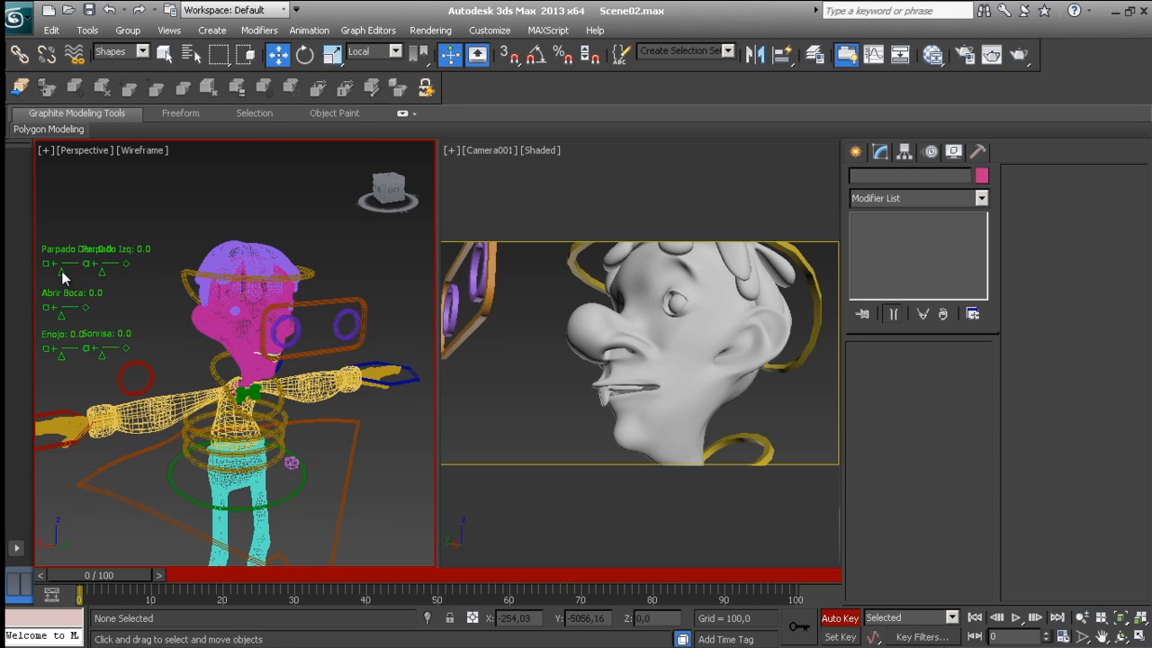
Try moving the cc_Eyes control away from the face to test whether the eyes follow it.
scroll(64, 275, up, 5)
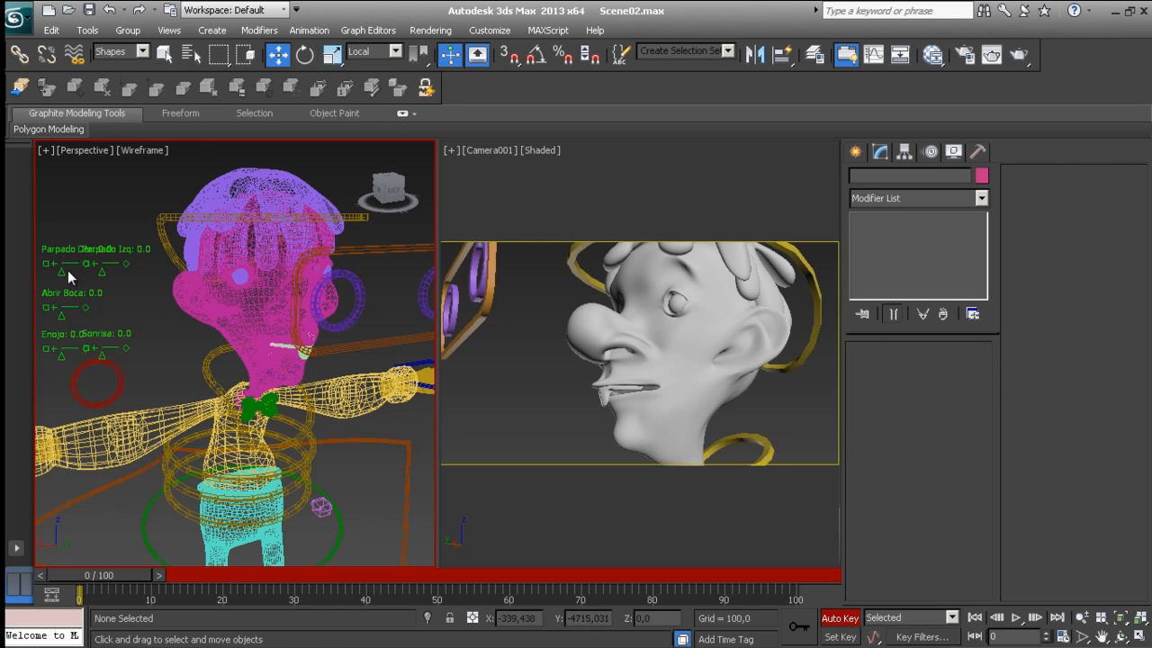
alt+middle_drag(84, 256, 131, 255)
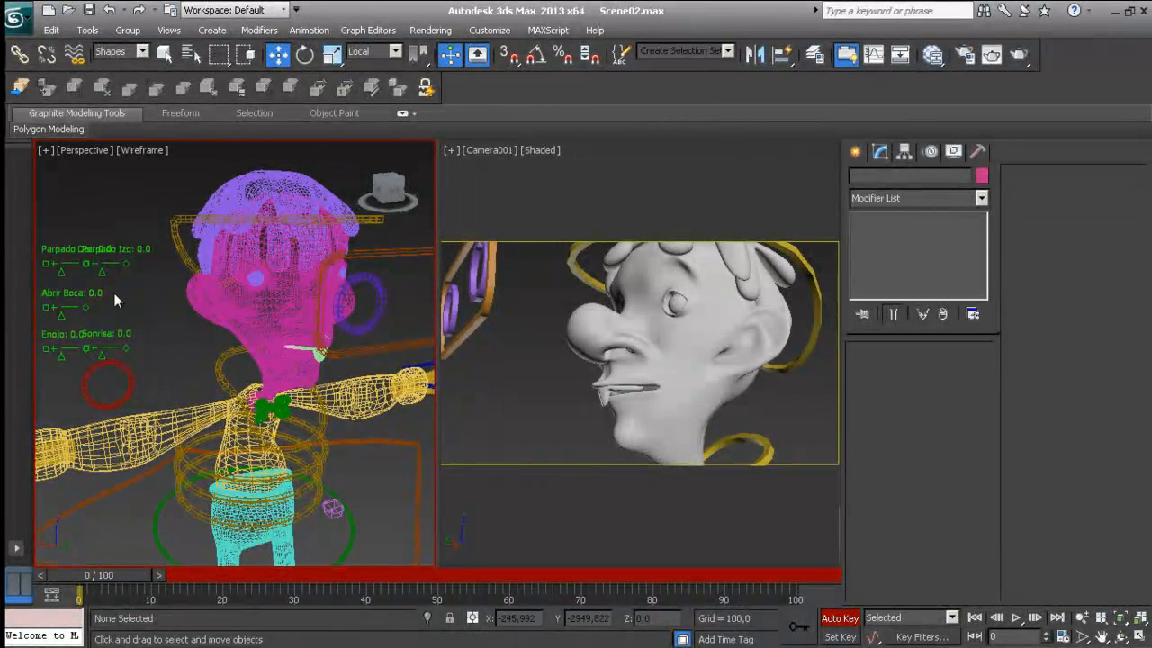
click(380, 259)
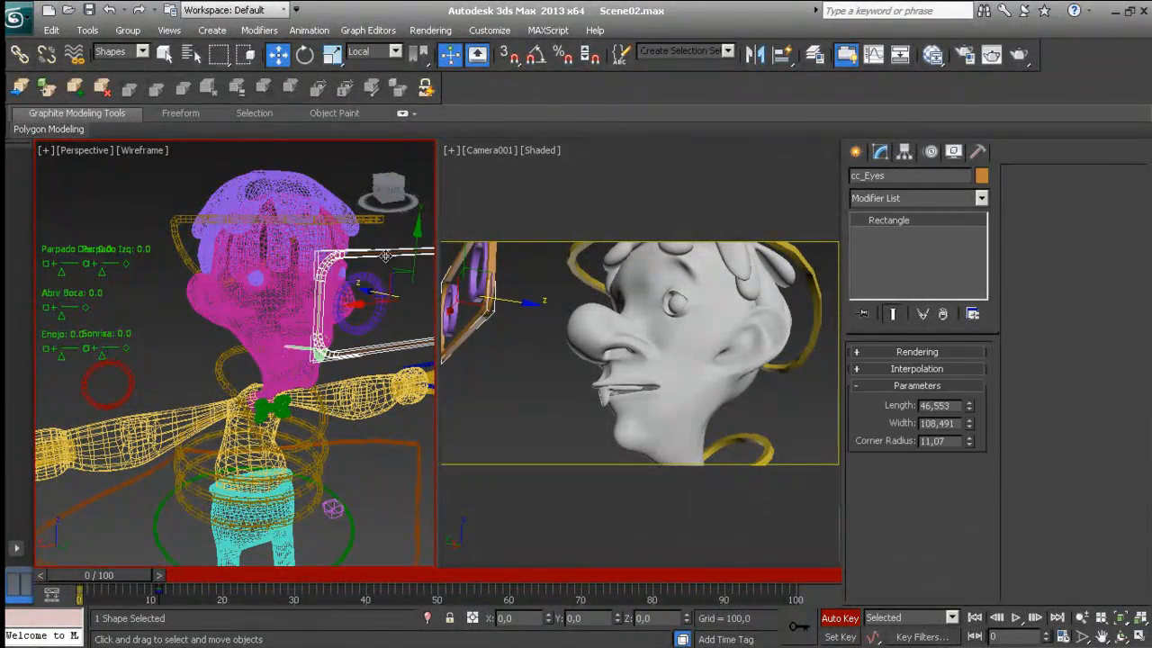
drag(363, 306, 457, 280)
Display edged faces over the shaded Camera001 view.
click(544, 150)
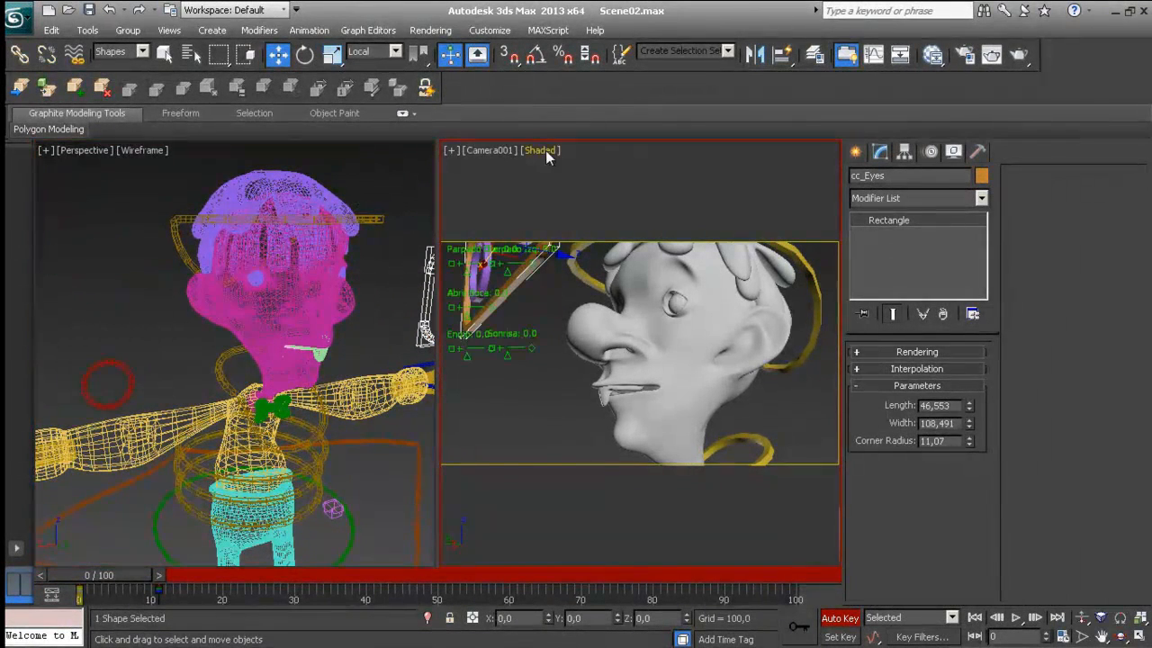
click(538, 153)
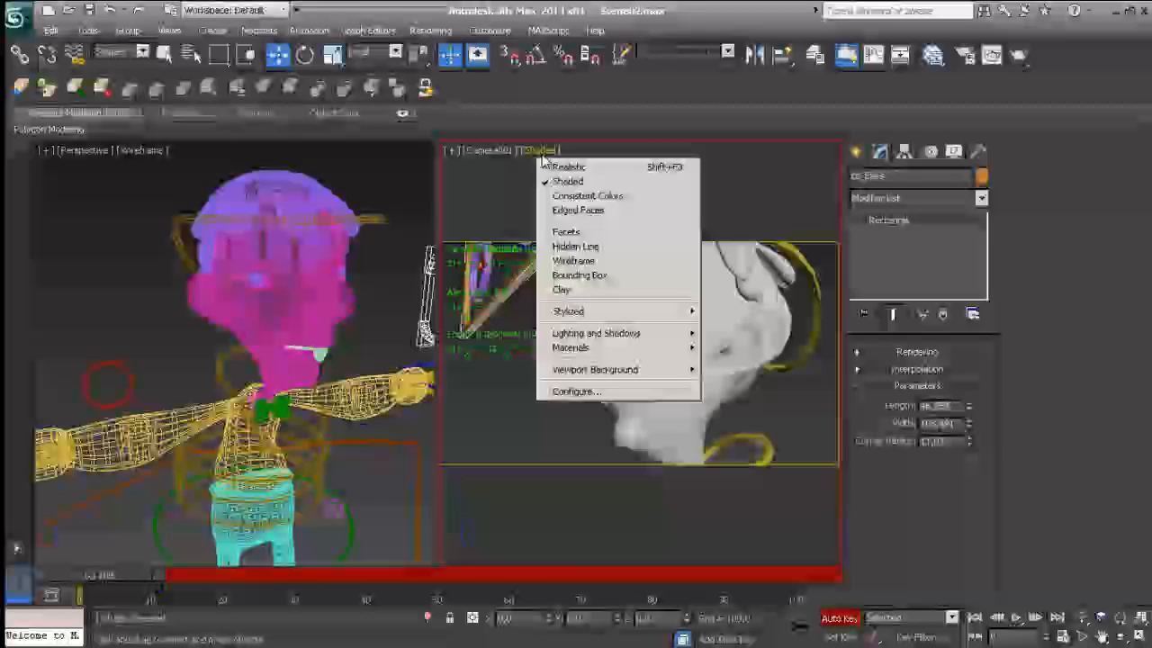
click(577, 209)
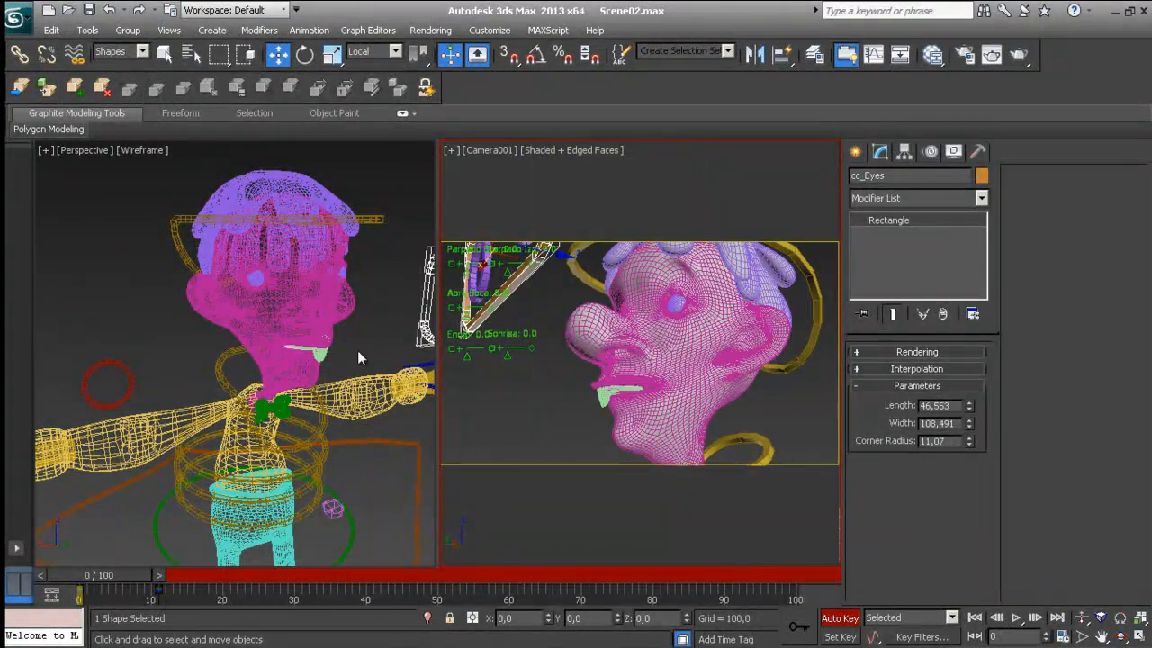
Return the cc_Eyes control to its original position in front of the face.
middle_drag(382, 298, 320, 301)
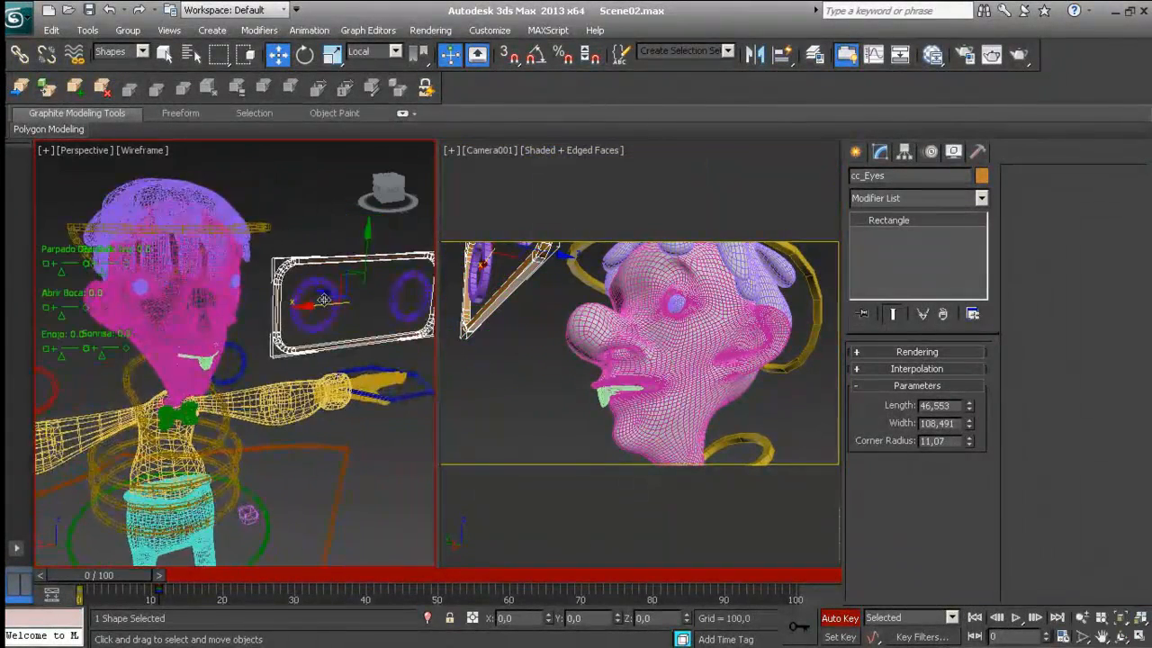
drag(320, 301, 270, 338)
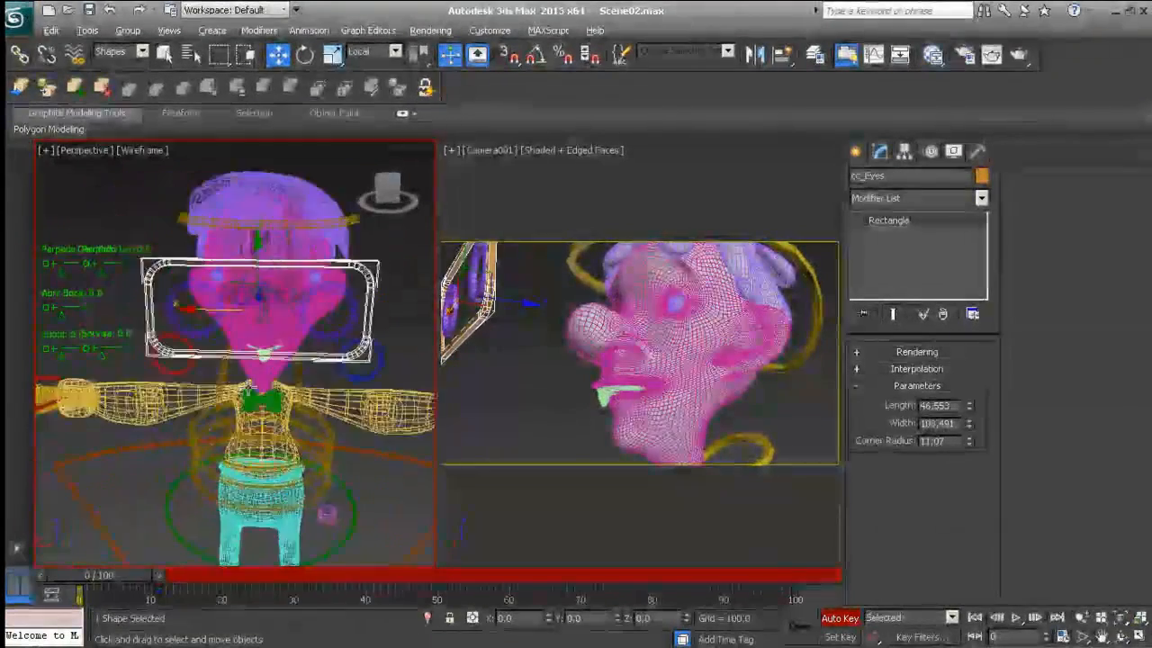
alt+middle_drag(313, 363, 376, 345)
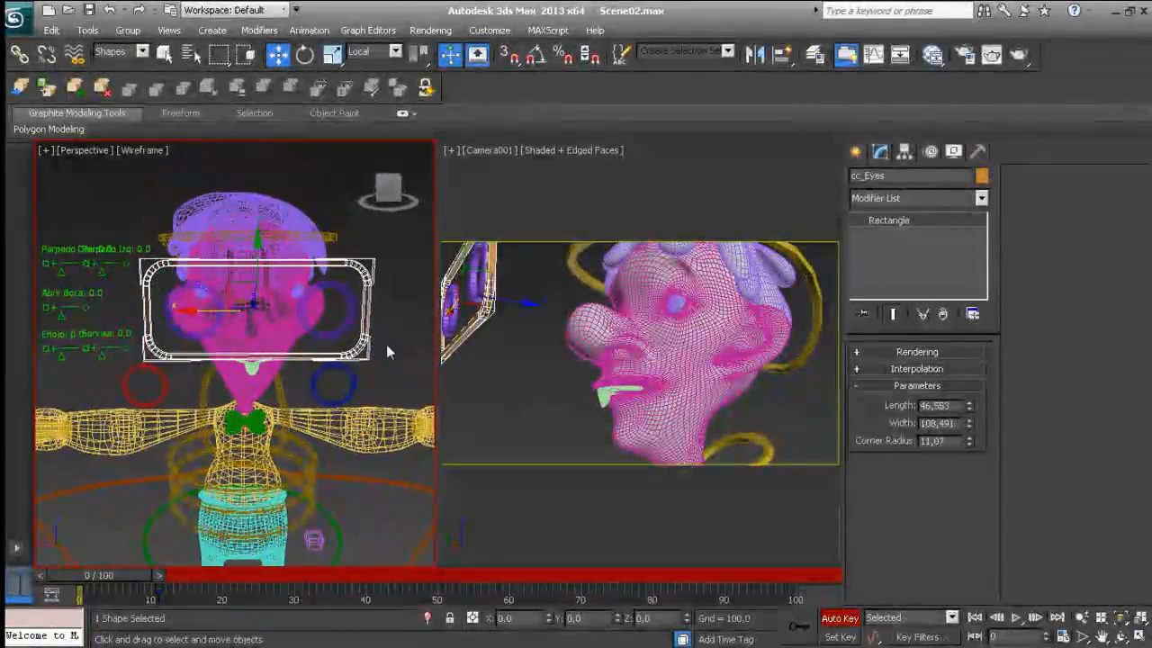
alt+middle_drag(351, 306, 297, 328)
Unhide the Invisible layer.
click(814, 54)
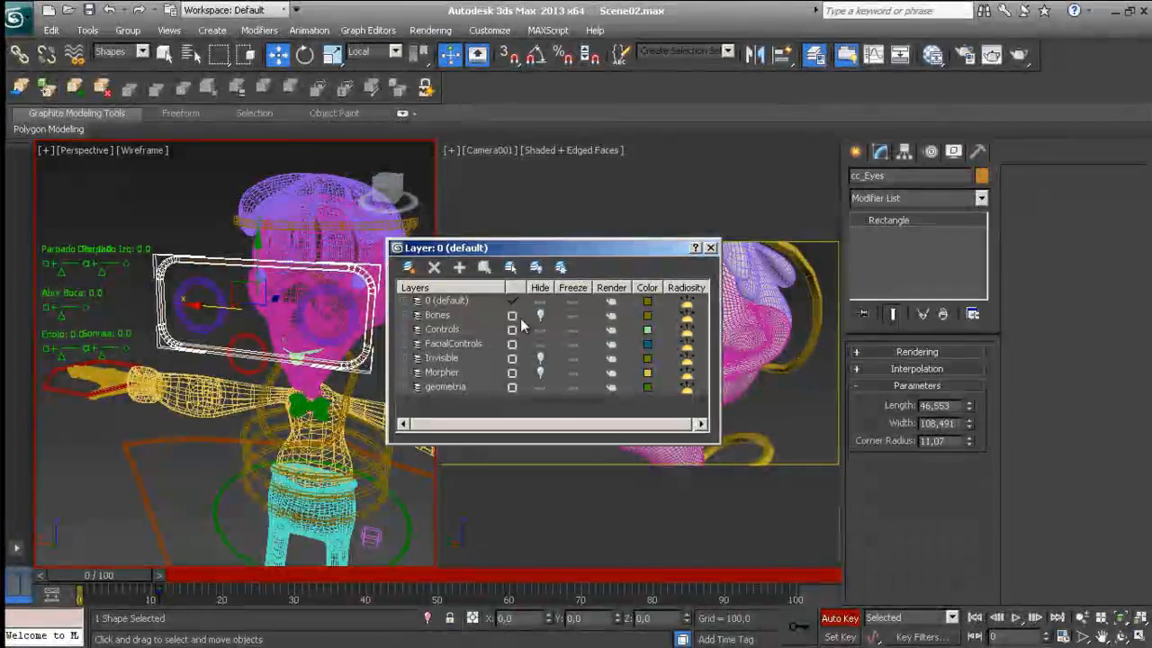
click(540, 358)
click(455, 358)
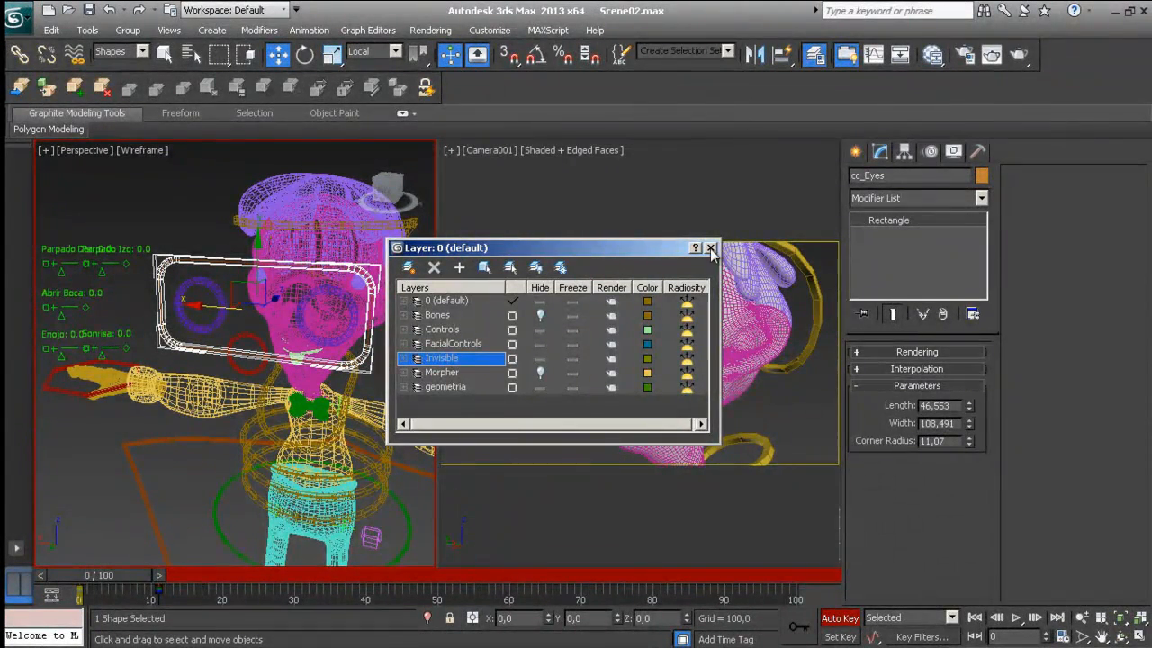
click(710, 249)
Set the selection filter to All and unhide the Bones layer, keeping the Morpher layer hidden.
click(141, 51)
click(126, 65)
alt+middle_drag(270, 306, 312, 310)
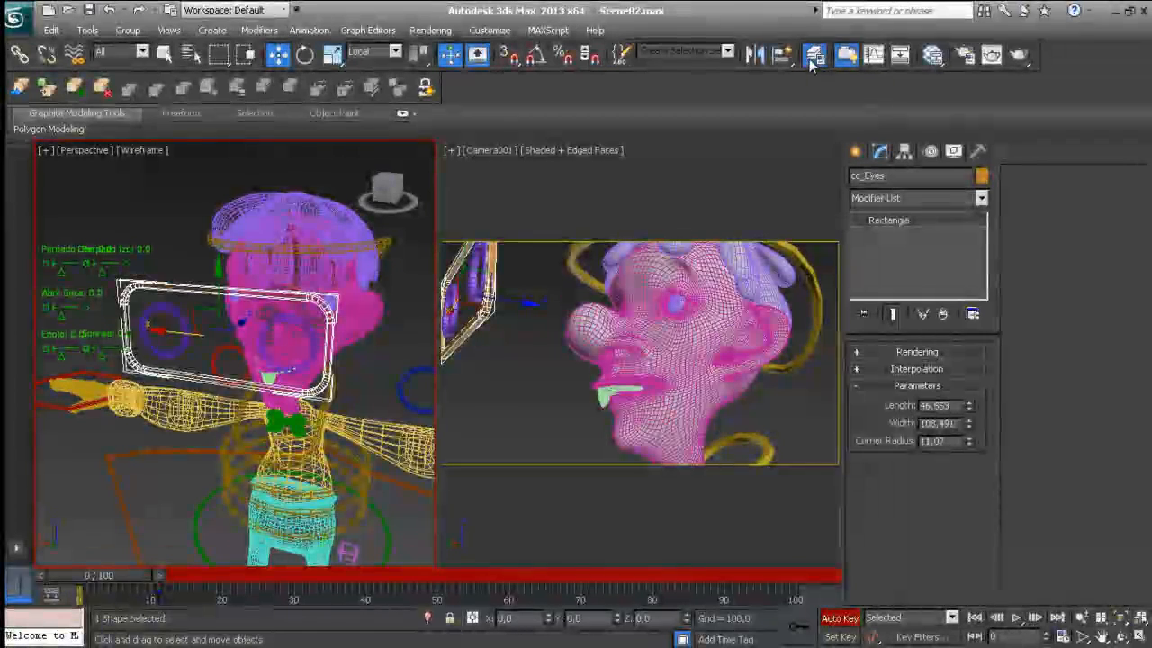
click(814, 54)
click(539, 373)
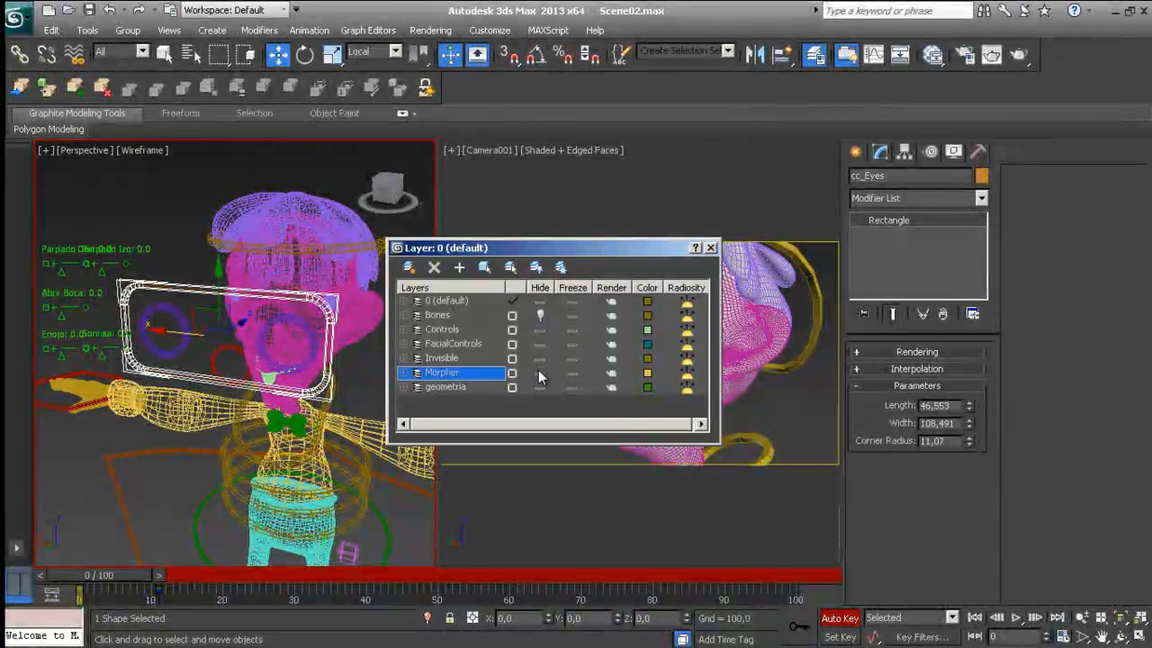
click(542, 315)
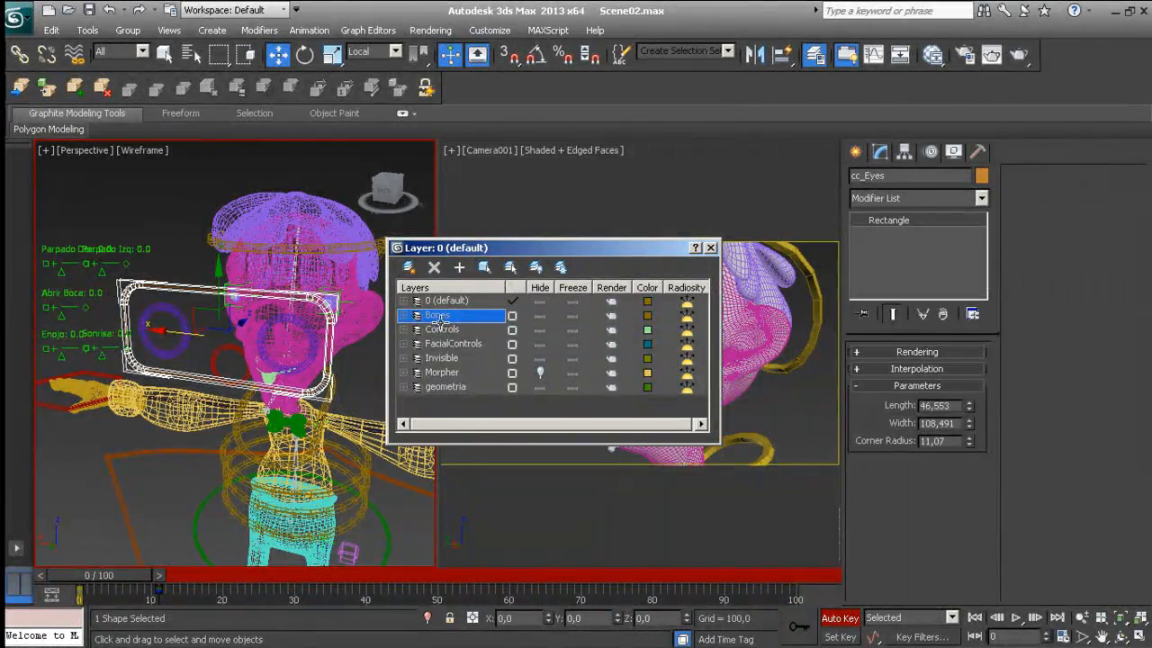
click(710, 247)
Select the R_Control point helper at the right eye and give it a LookAt constraint targeting R_Eye.
click(363, 329)
middle_drag(363, 331, 365, 316)
scroll(366, 317, up, 8)
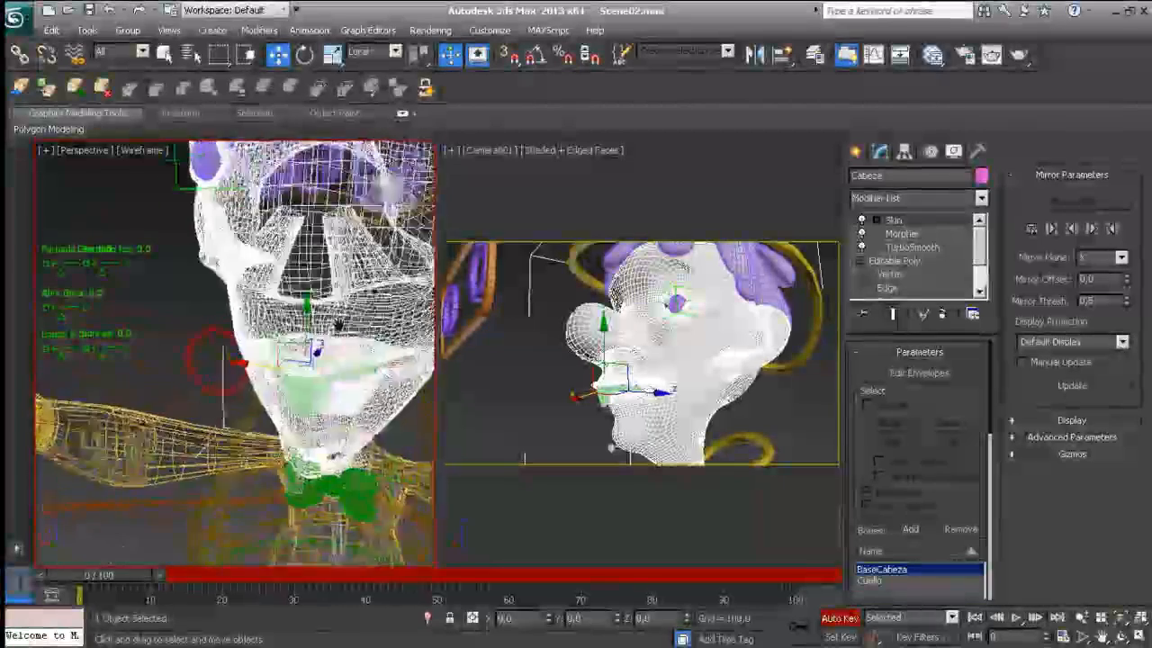
scroll(329, 390, down, 7)
alt+middle_drag(329, 326, 208, 306)
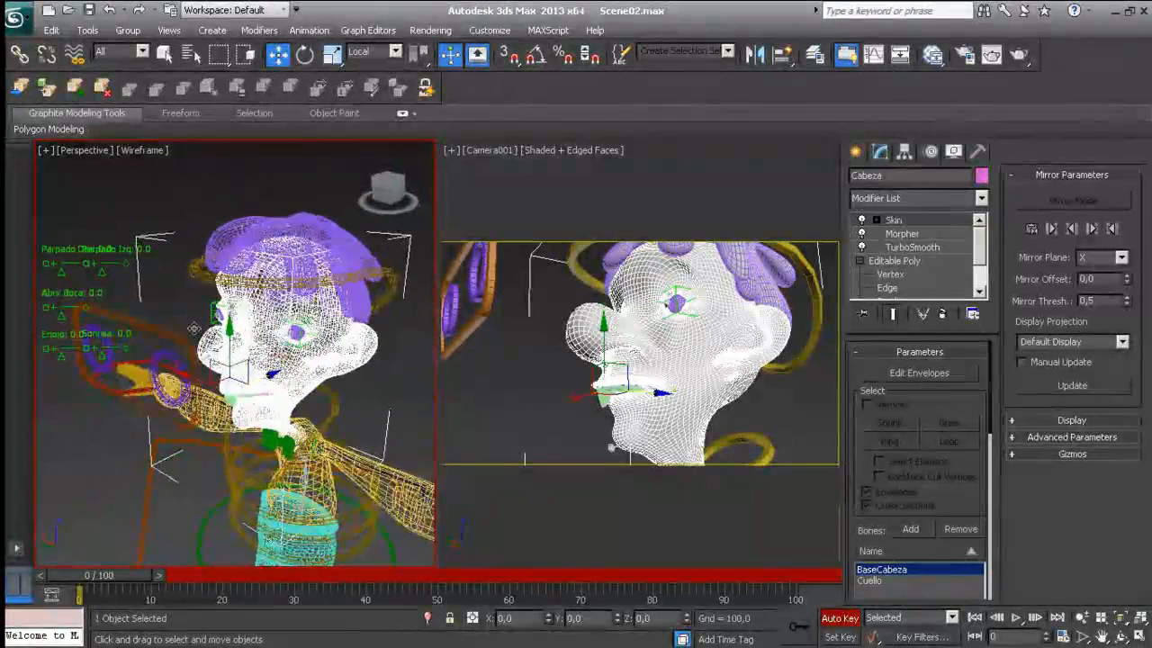
click(210, 308)
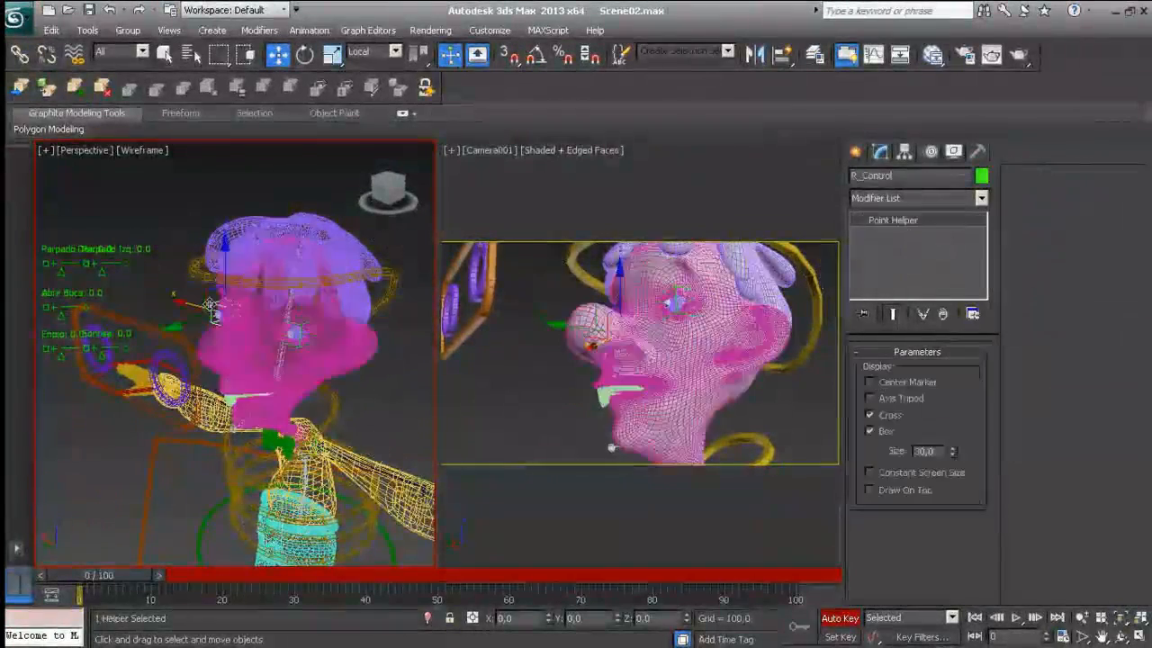
click(311, 30)
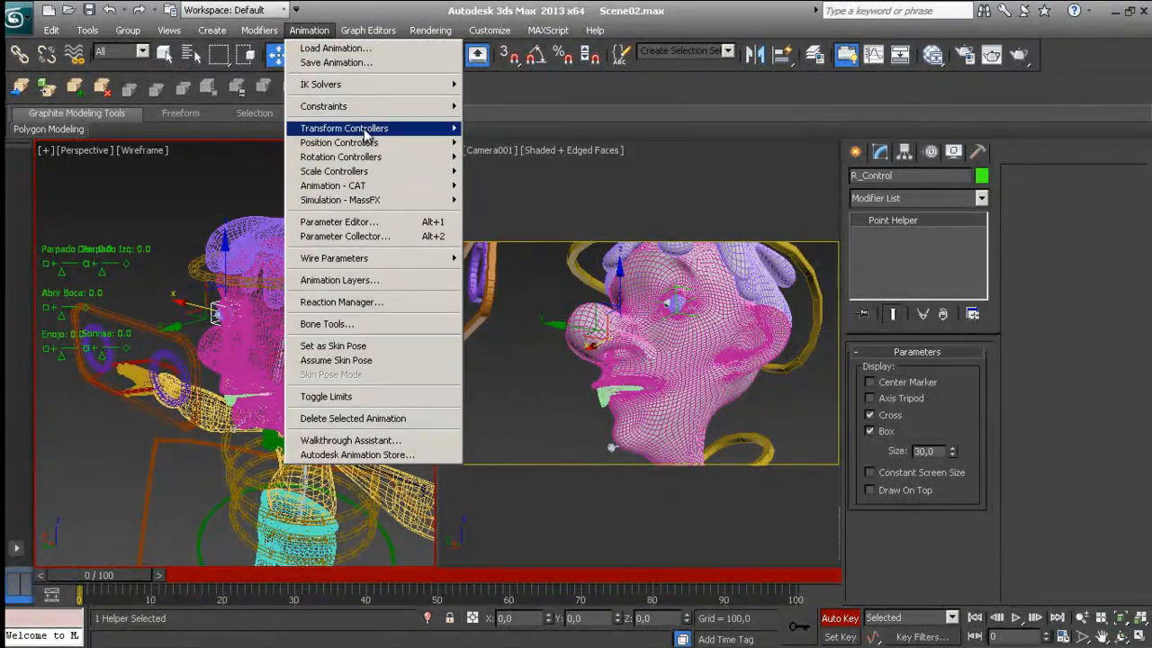
mouse_move(411, 107)
click(529, 198)
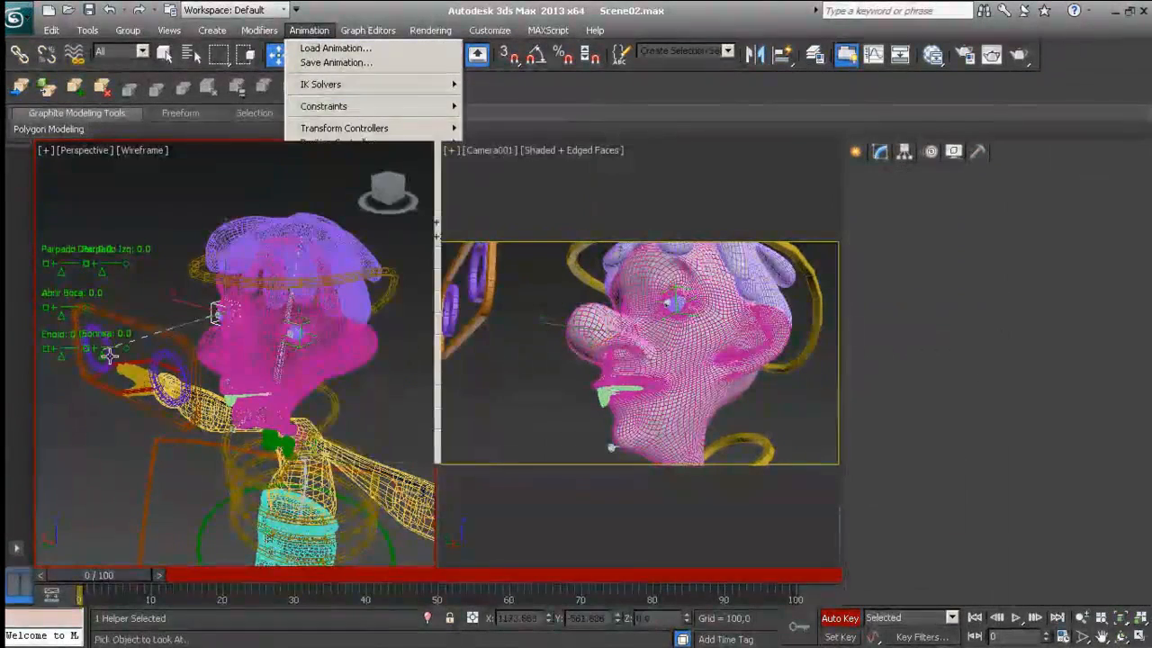
click(96, 351)
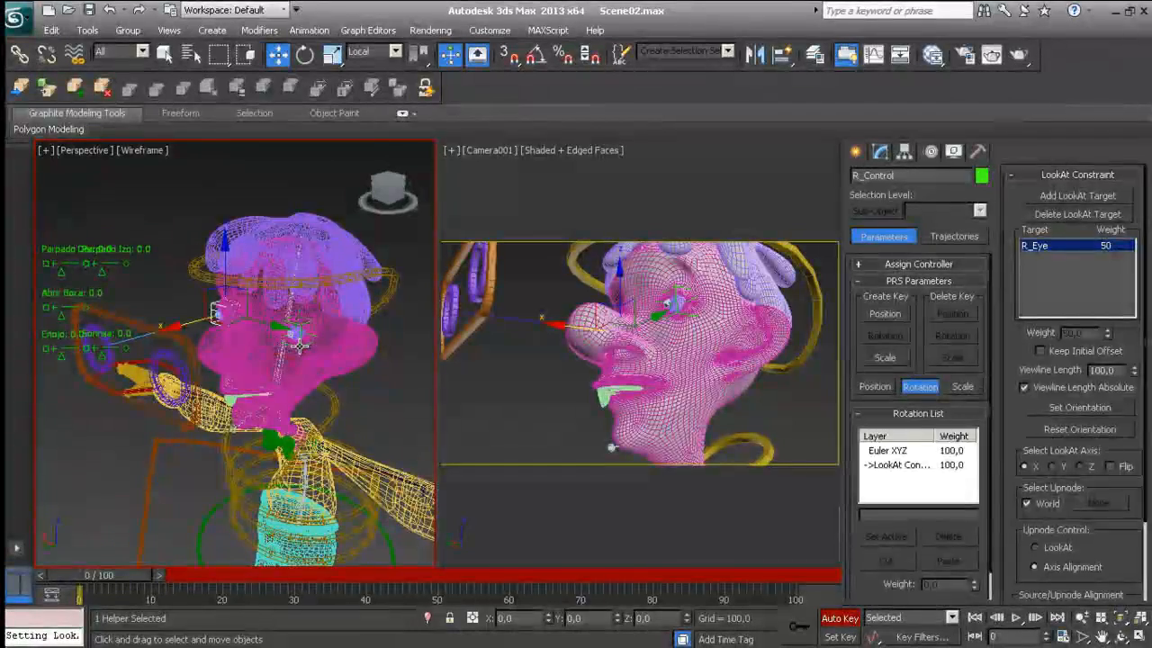
Select the L_Control point helper at the left eye and give it a LookAt constraint targeting L_Eye.
click(300, 345)
click(309, 30)
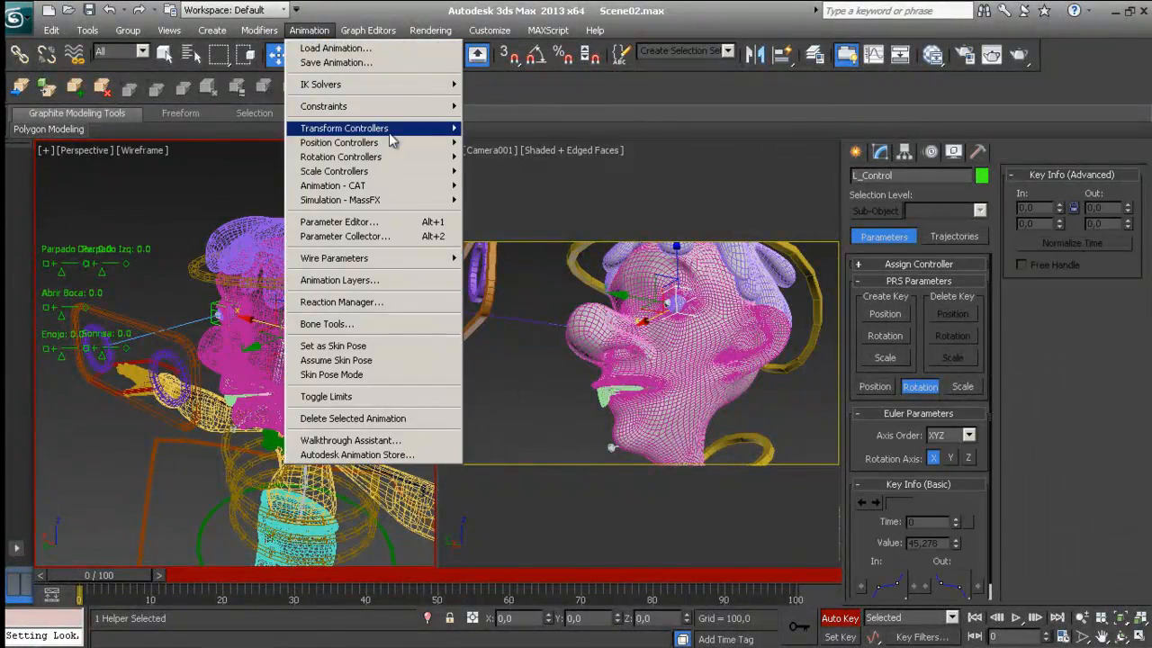
mouse_move(396, 106)
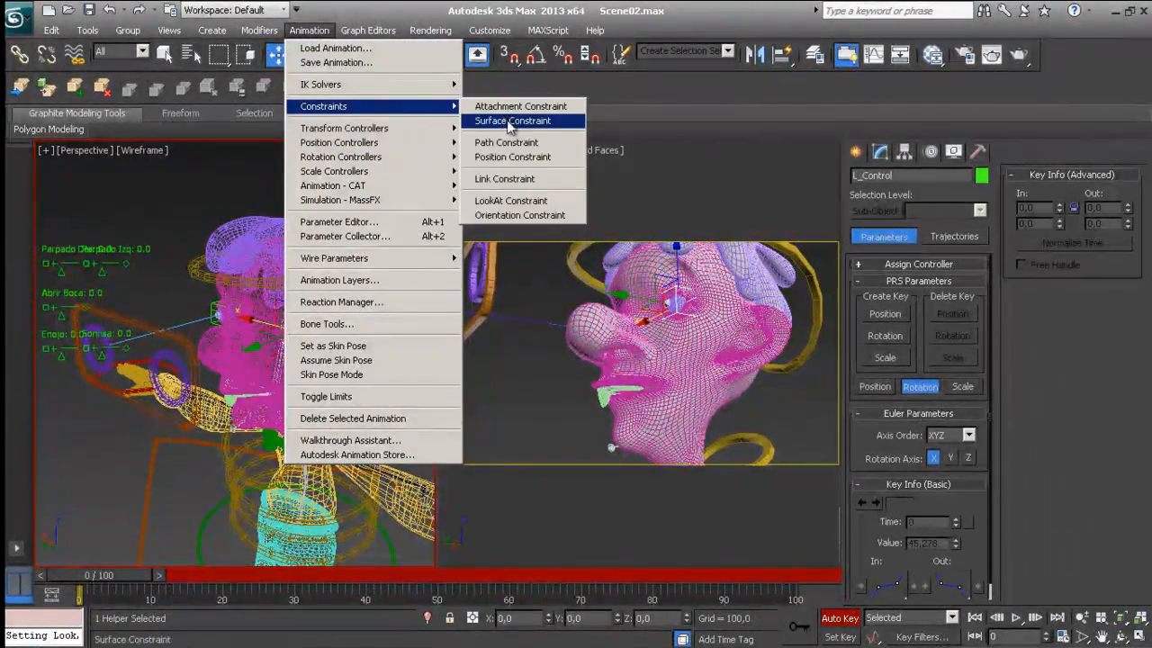
click(504, 200)
click(169, 355)
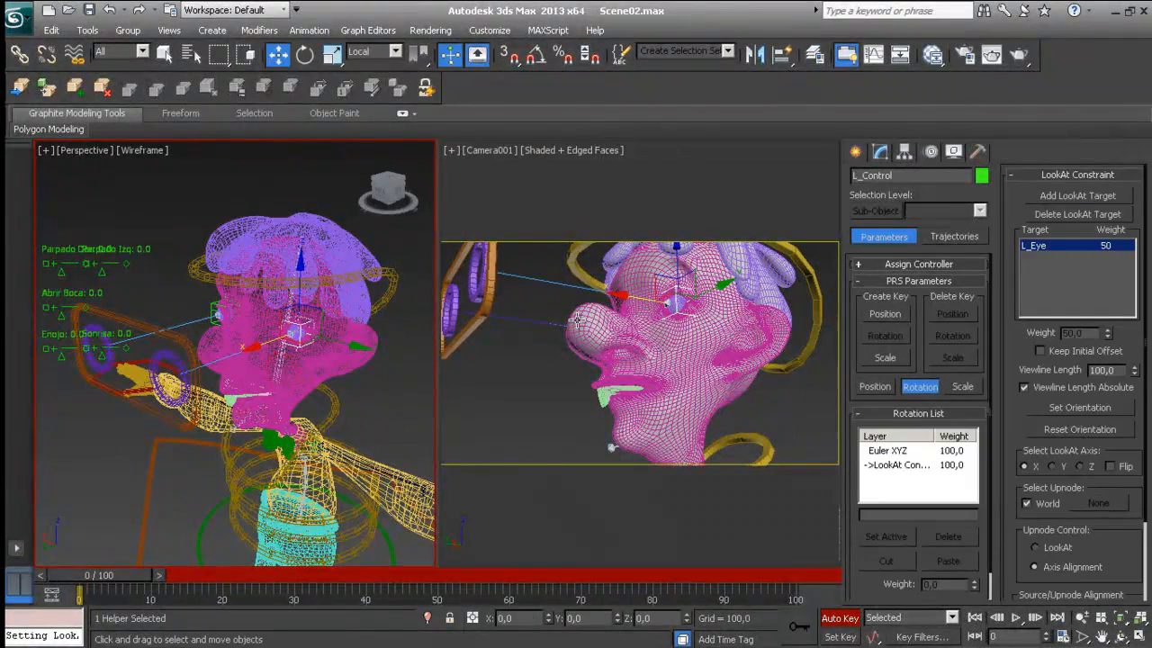
Wire the Cabeza head's R_Parpado morph channel one-way to the value of Slider002, the right eyelid slider.
click(711, 382)
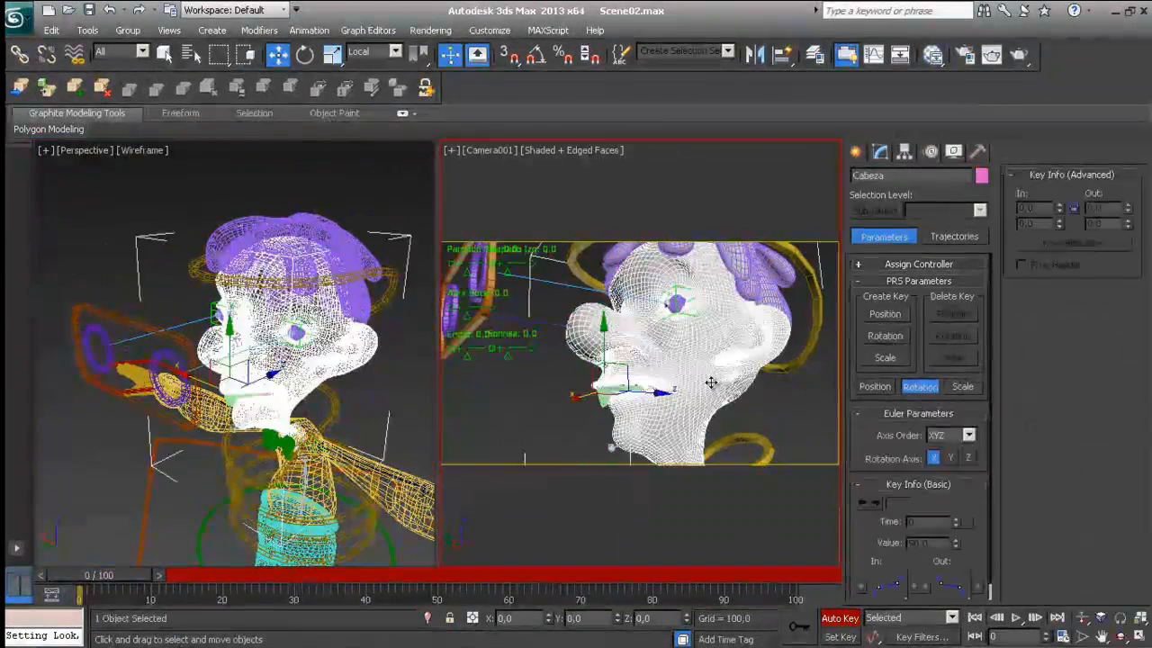
right_click(712, 384)
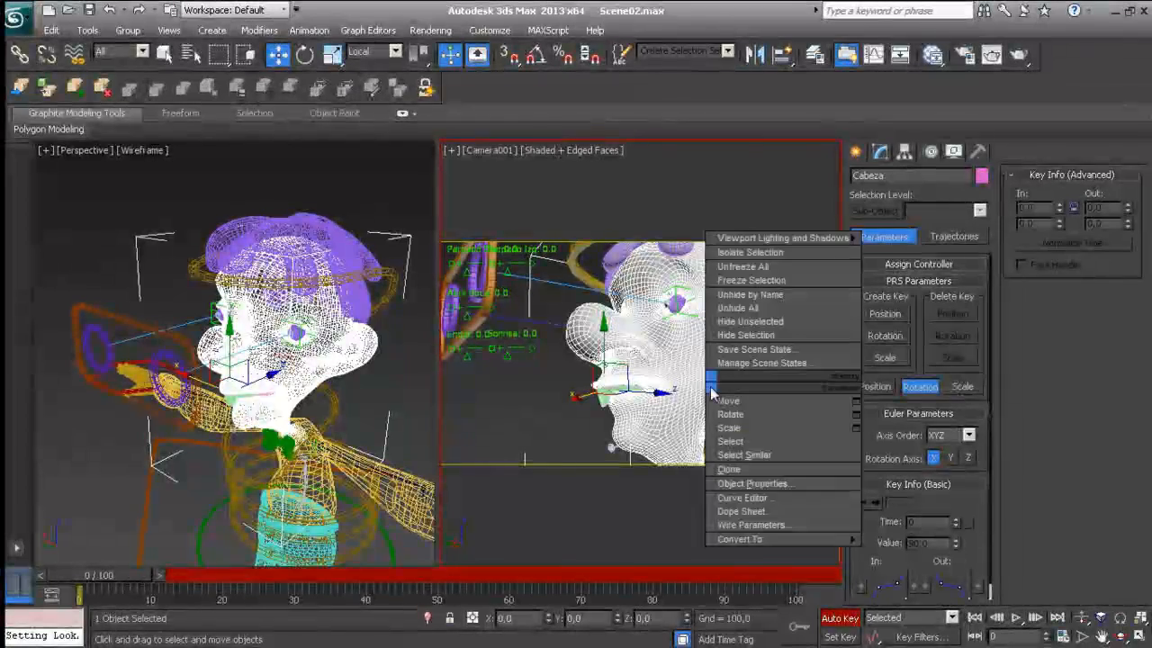
click(751, 525)
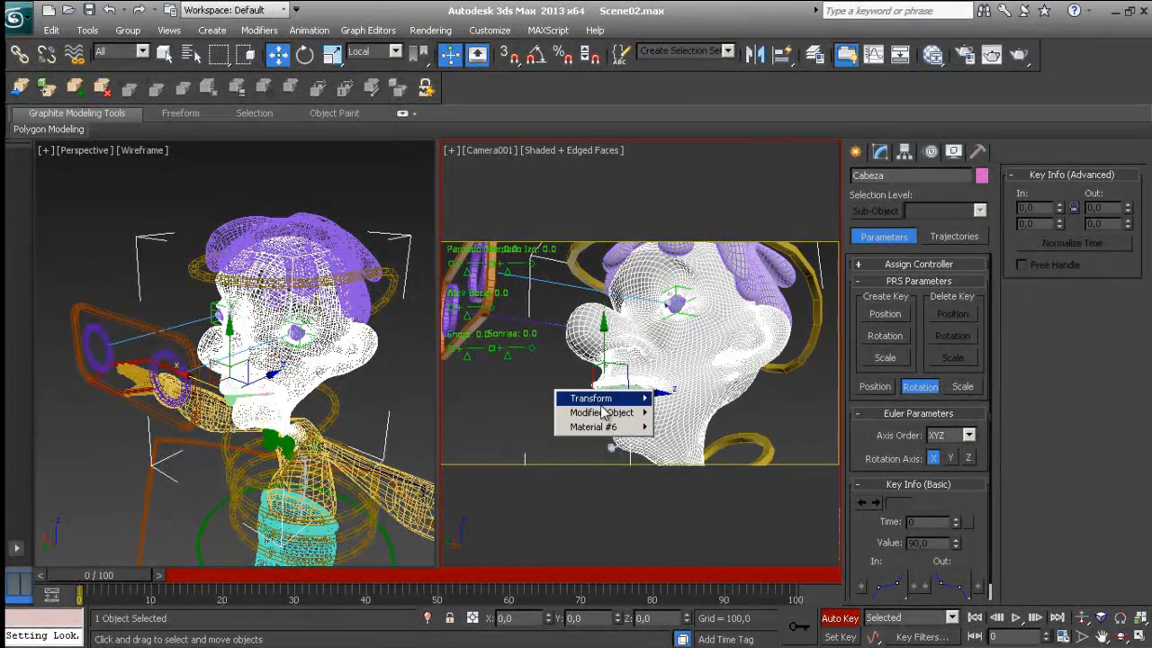
mouse_move(630, 413)
mouse_move(710, 427)
click(795, 428)
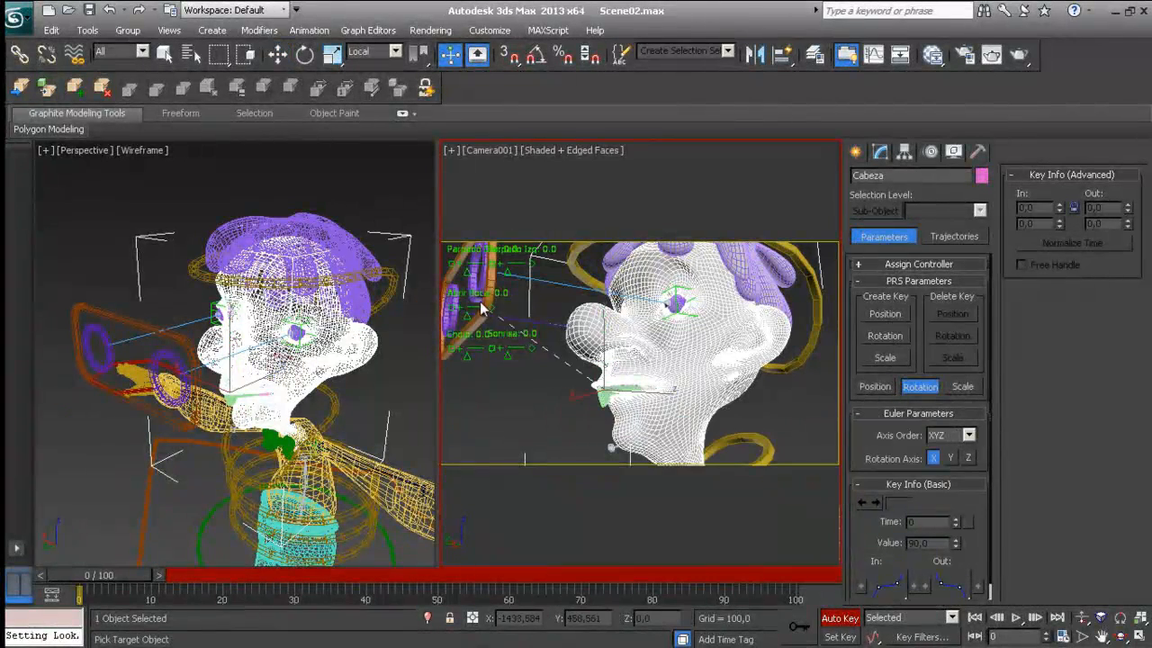
click(467, 272)
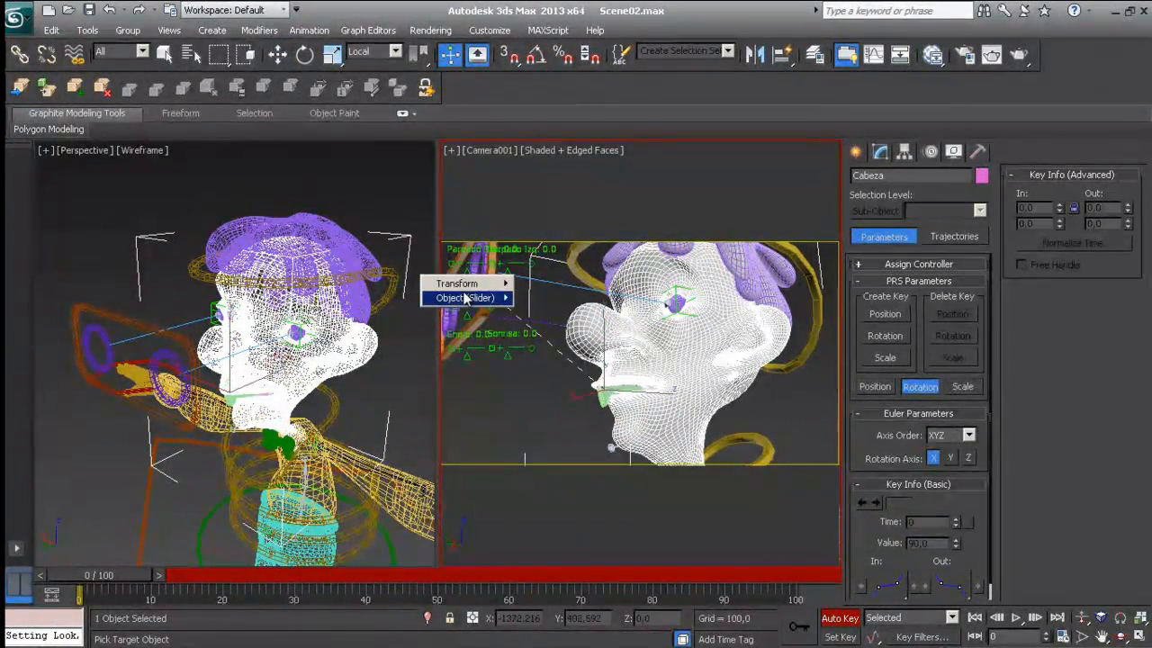
click(545, 298)
click(574, 264)
click(581, 372)
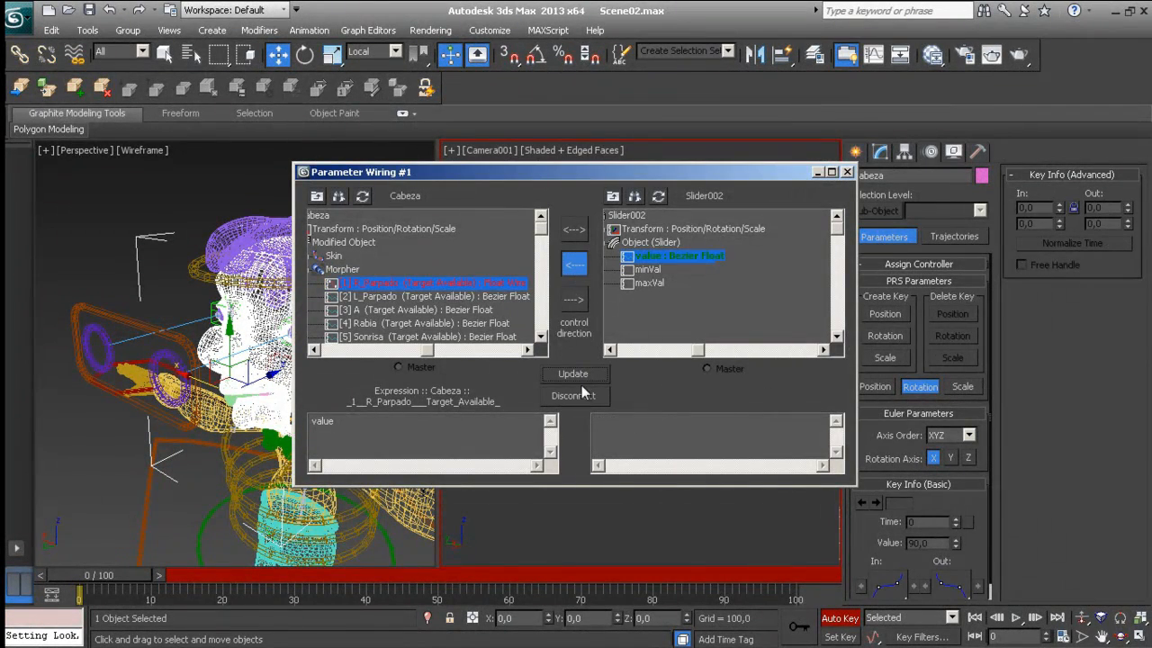
Wire the Cabeza head's L_Parpado morph channel one-way to the value of Slider001, the left eyelid slider.
click(846, 172)
right_click(678, 340)
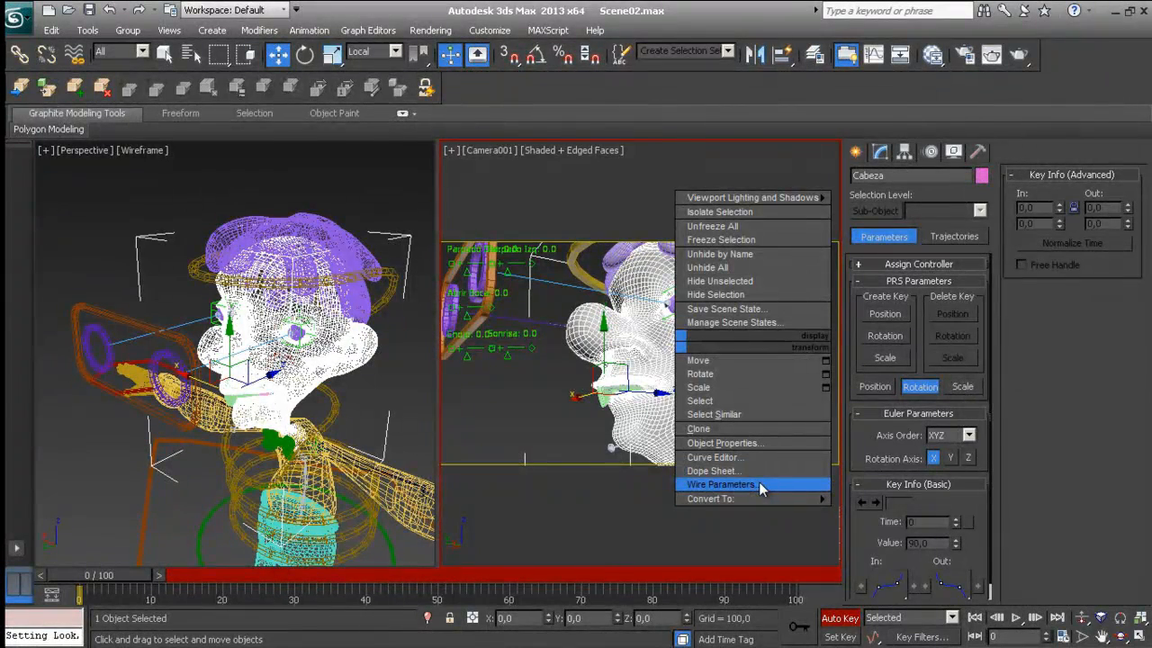
click(760, 487)
mouse_move(612, 412)
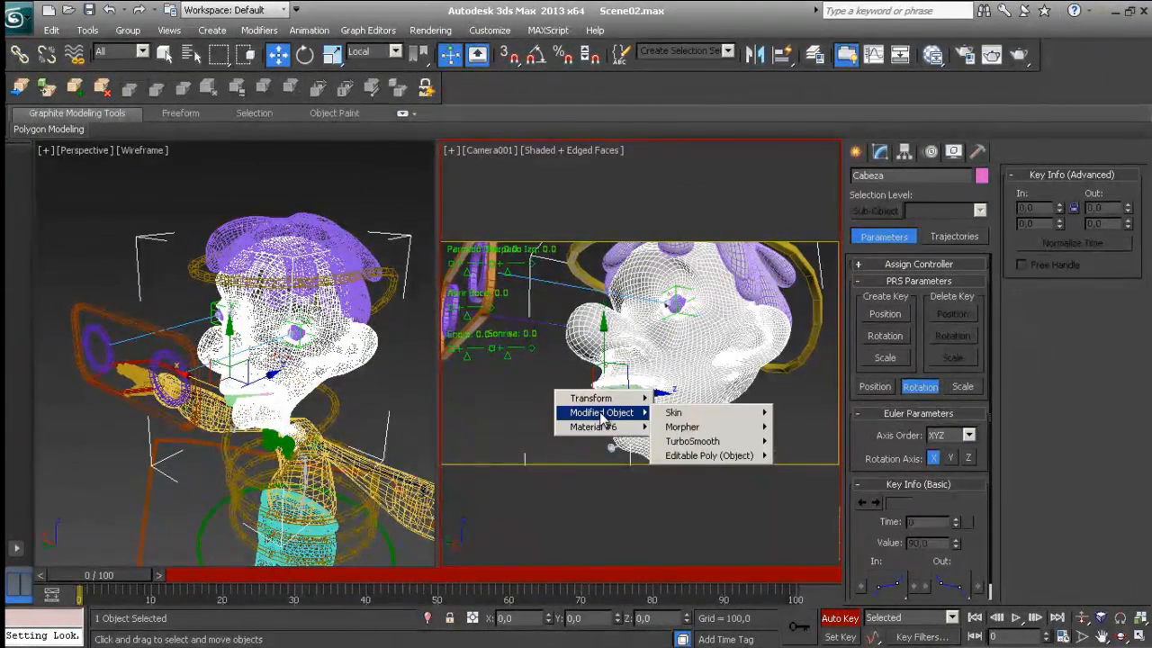
mouse_move(693, 428)
click(808, 442)
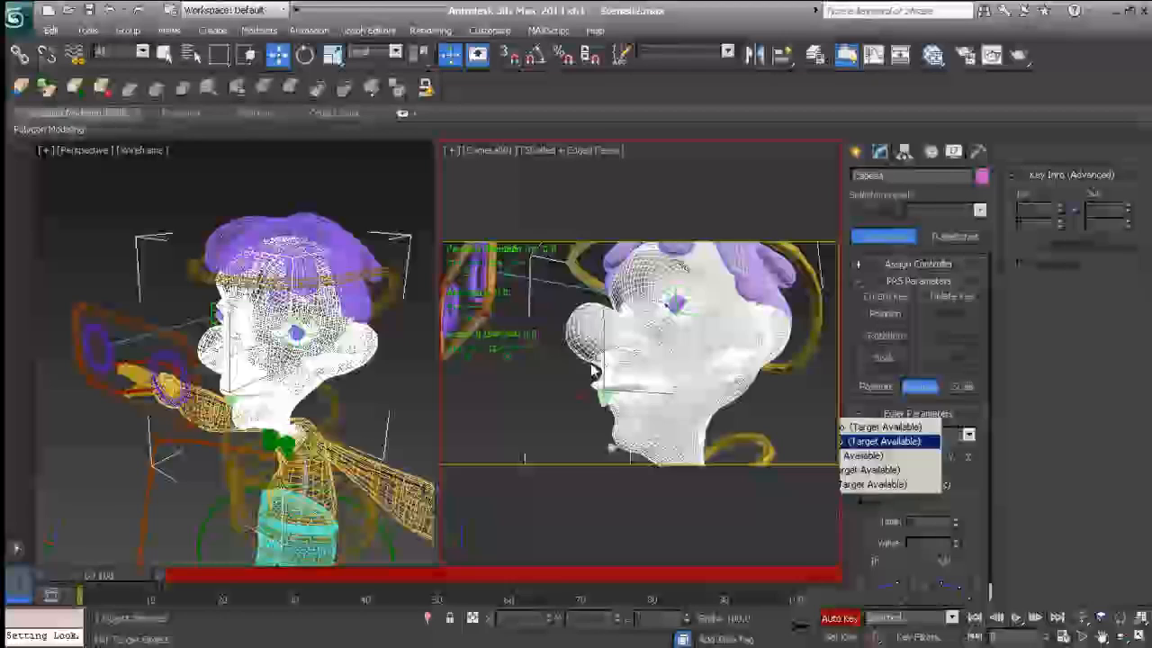
click(490, 271)
mouse_move(511, 295)
click(567, 293)
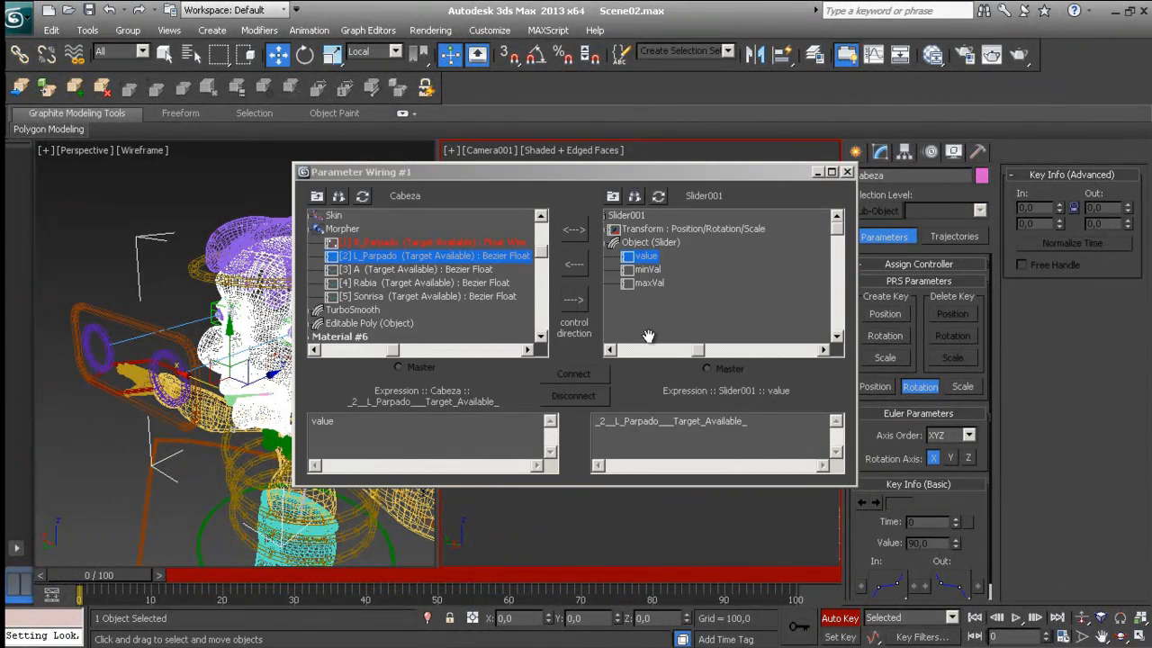
click(575, 264)
click(578, 377)
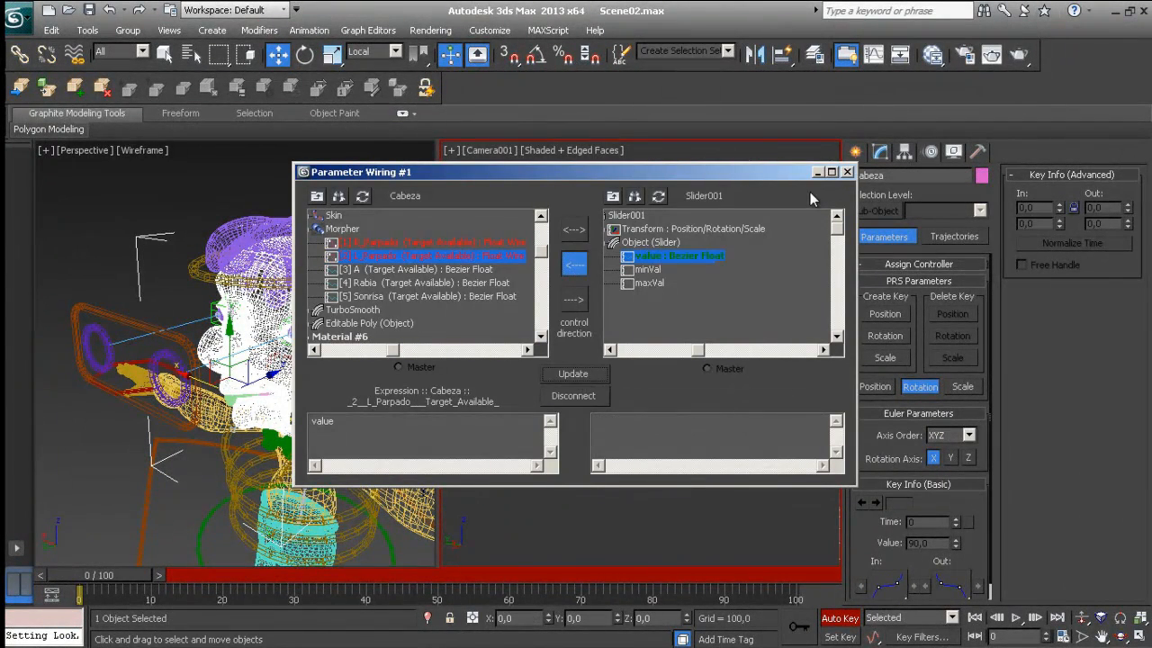
Wire the Cabeza head's Rabia morph channel one-way to the value of Slider004, the Enojo slider.
right_click(679, 356)
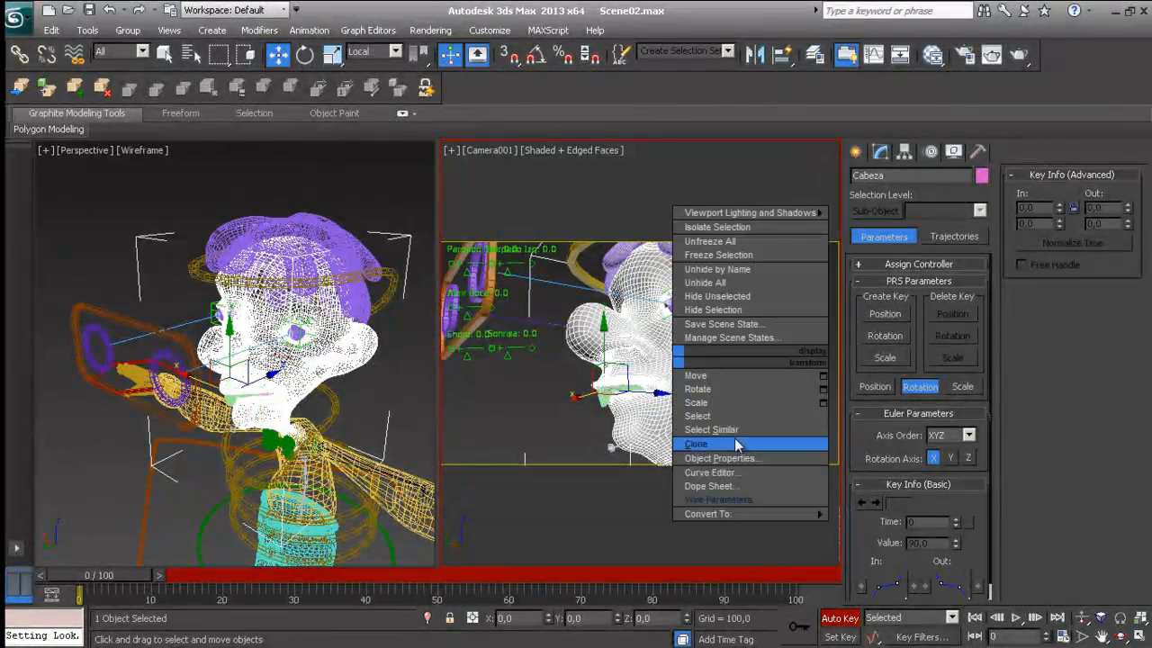
click(760, 498)
mouse_move(609, 414)
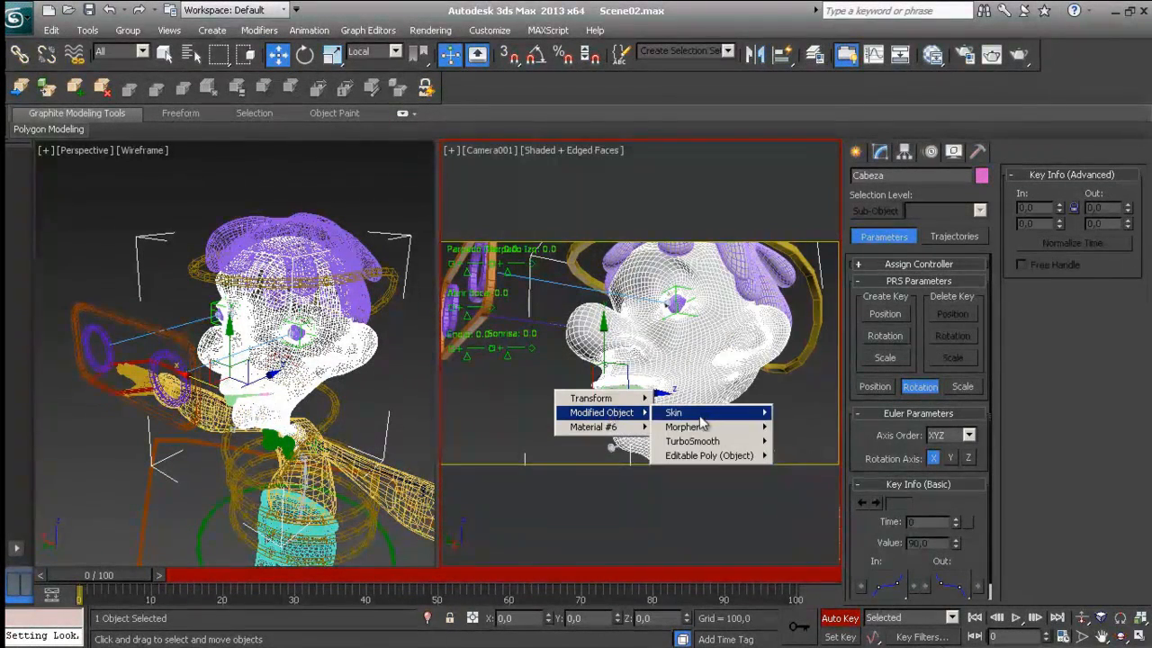
mouse_move(684, 426)
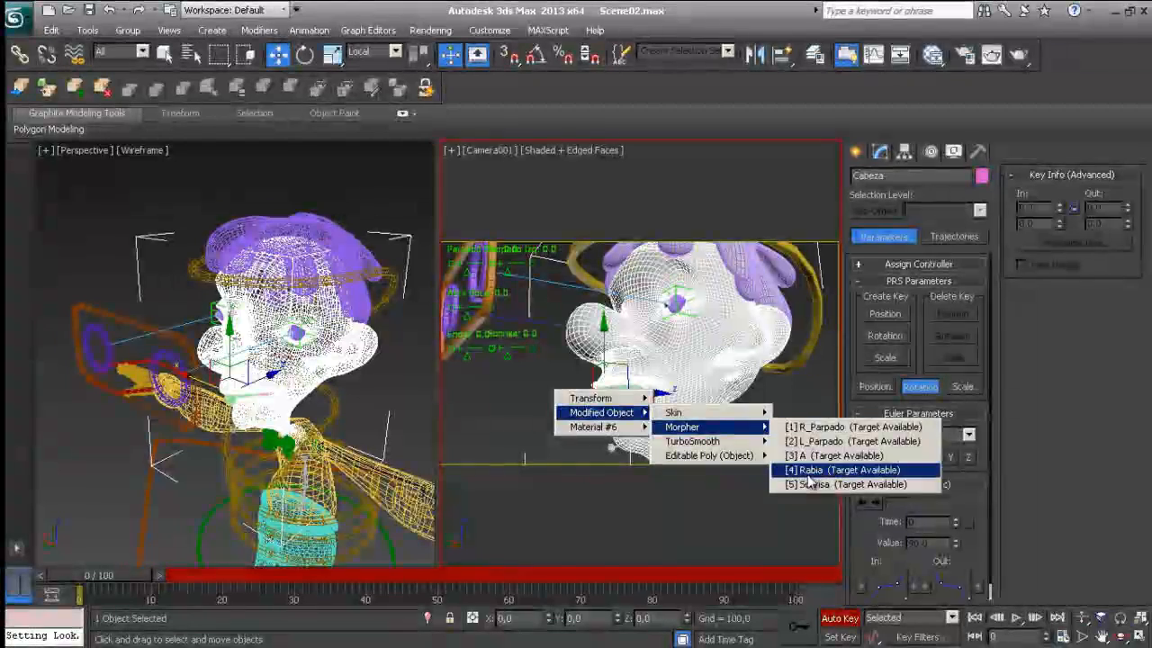
click(842, 470)
click(470, 359)
mouse_move(486, 382)
click(540, 377)
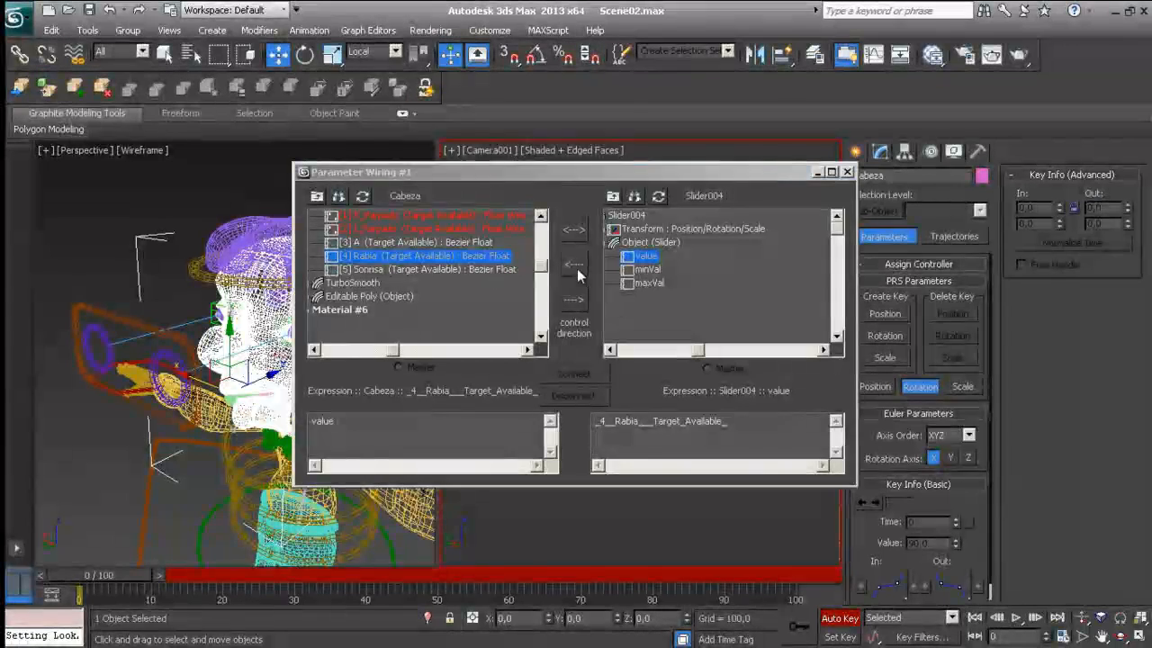
click(574, 264)
click(573, 374)
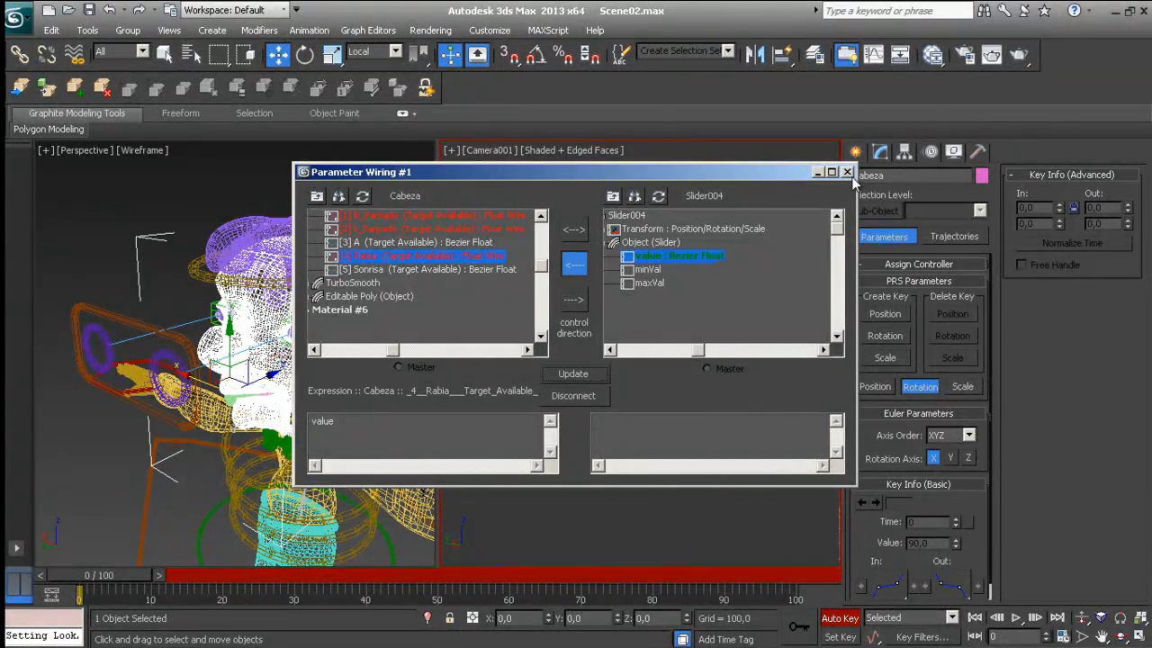
click(846, 172)
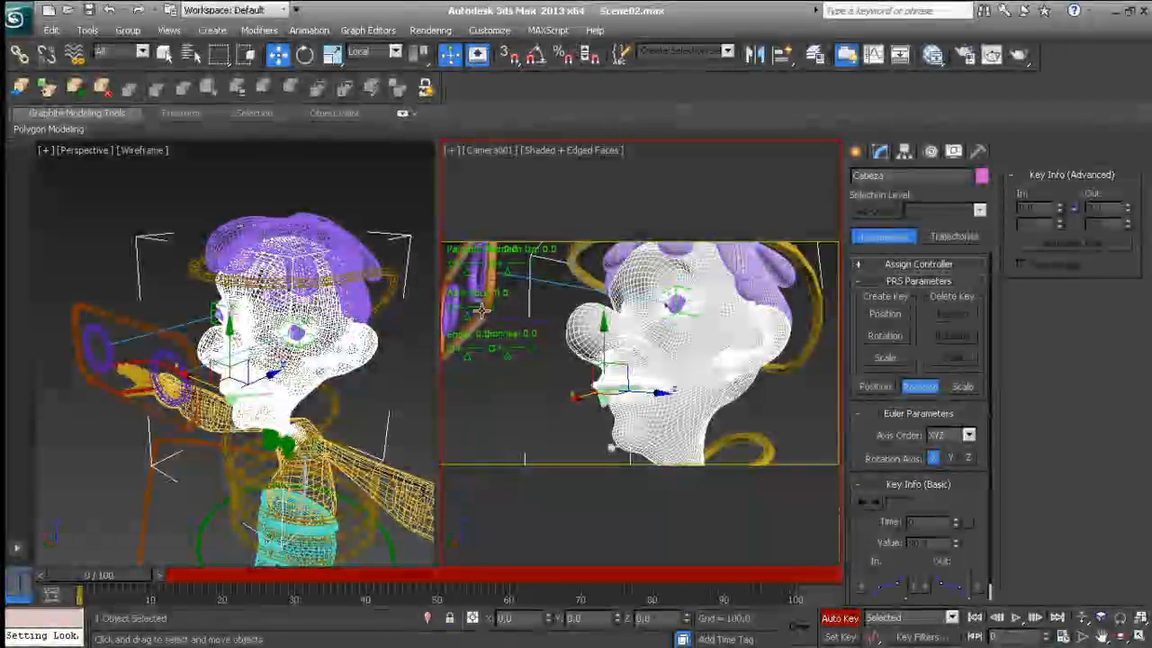
Keyframe both eyelid sliders at 100 on frame 0 and at 0 on frame 7, raising the Enojo slider slightly at frame 7.
drag(459, 279, 547, 276)
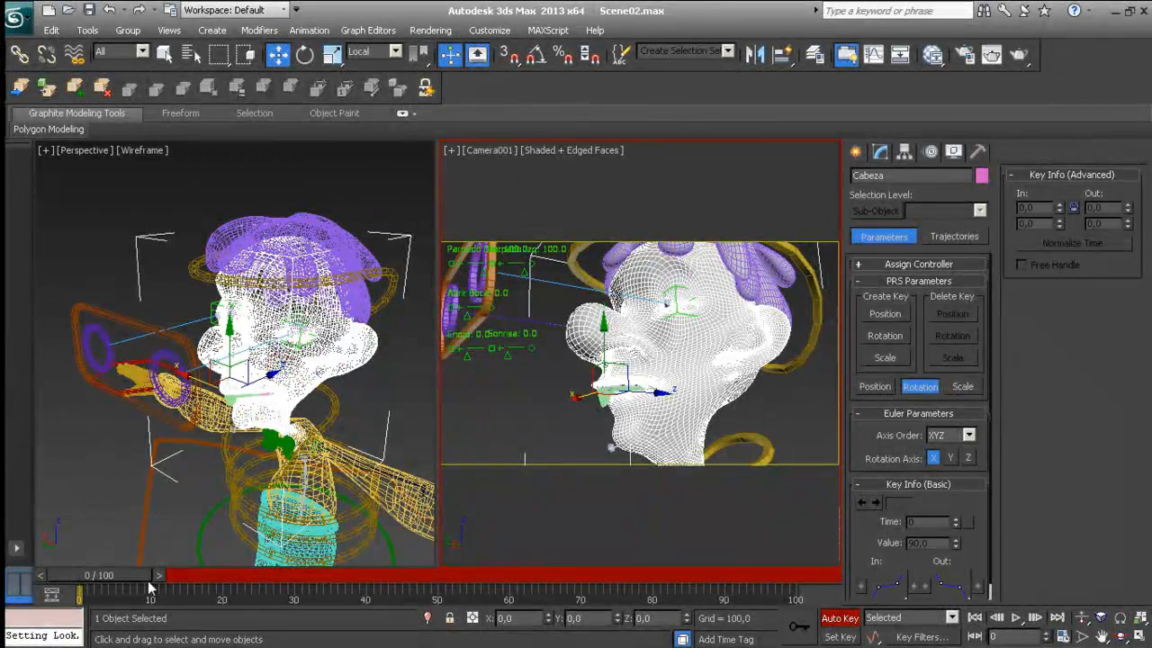
drag(110, 576, 145, 575)
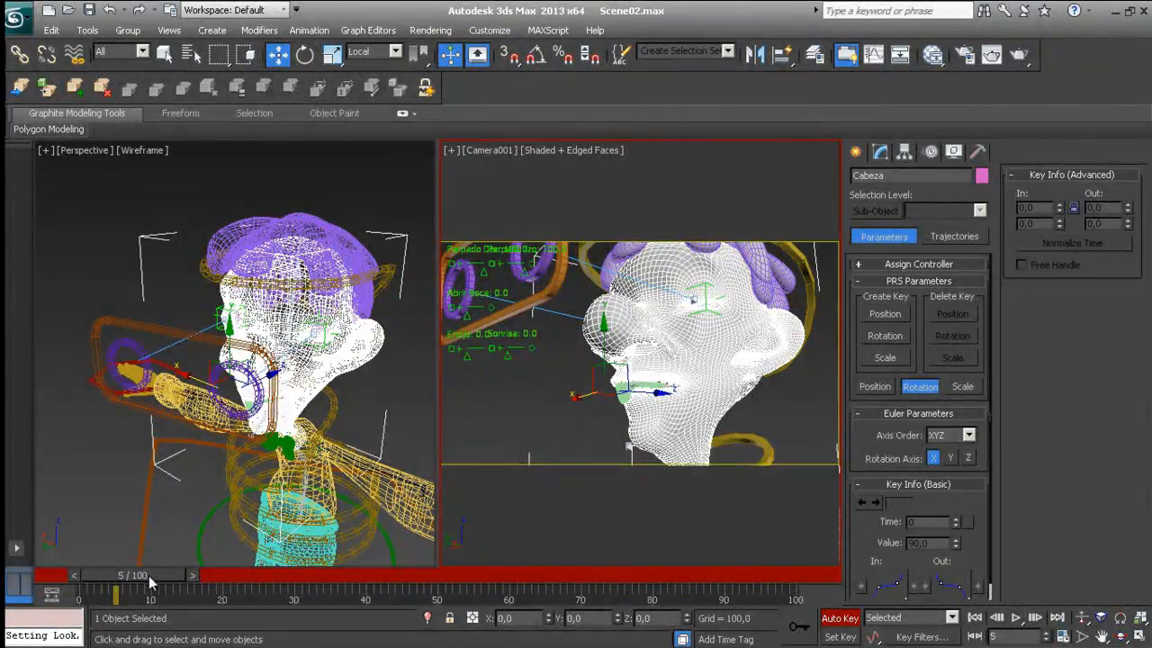
drag(148, 575, 163, 576)
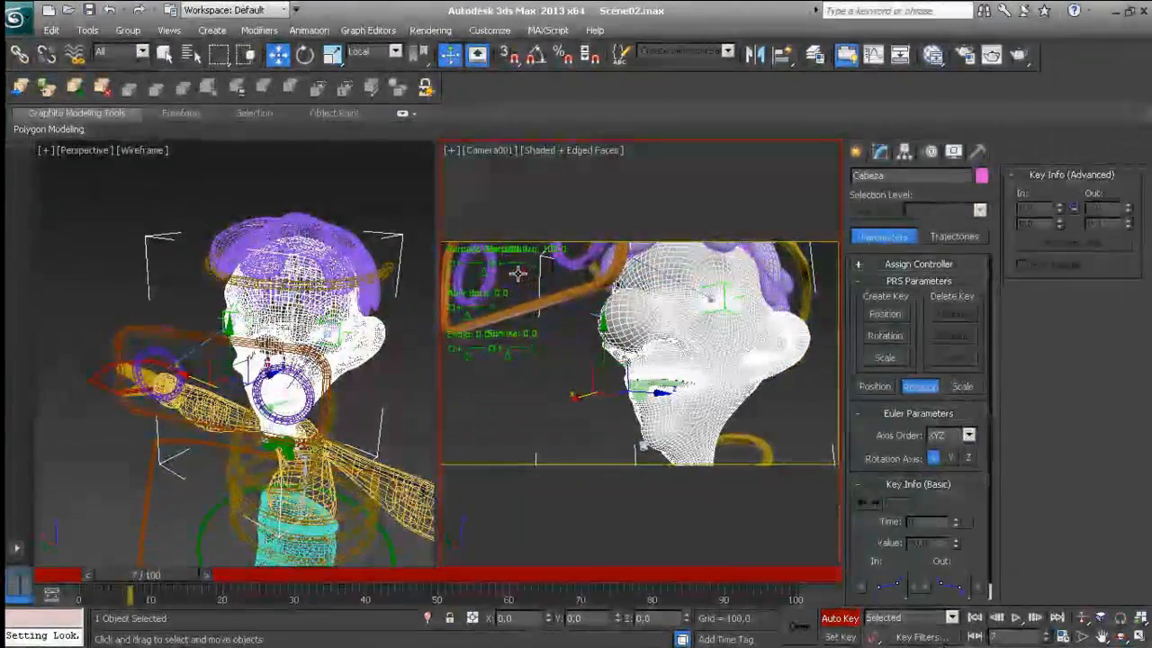
drag(487, 273, 429, 277)
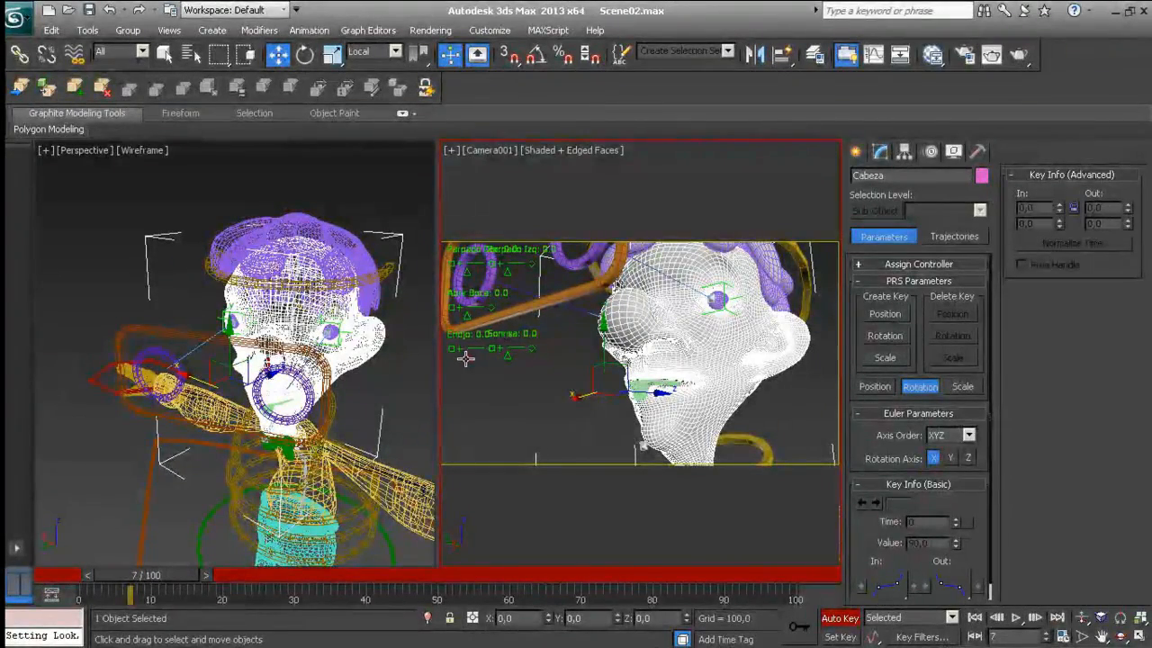
drag(465, 358, 484, 359)
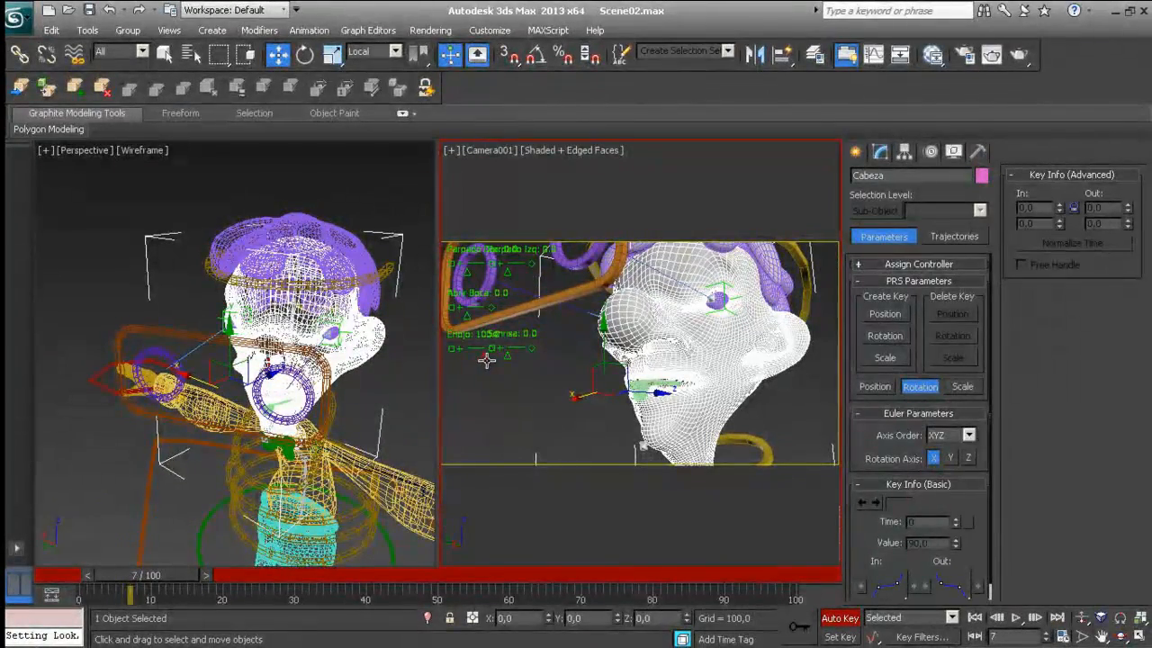
Keyframe a blink with both eyelid sliders at 100 around frame 14 and 0 at frame 16, returning the Enojo slider to 0.
drag(174, 574, 113, 577)
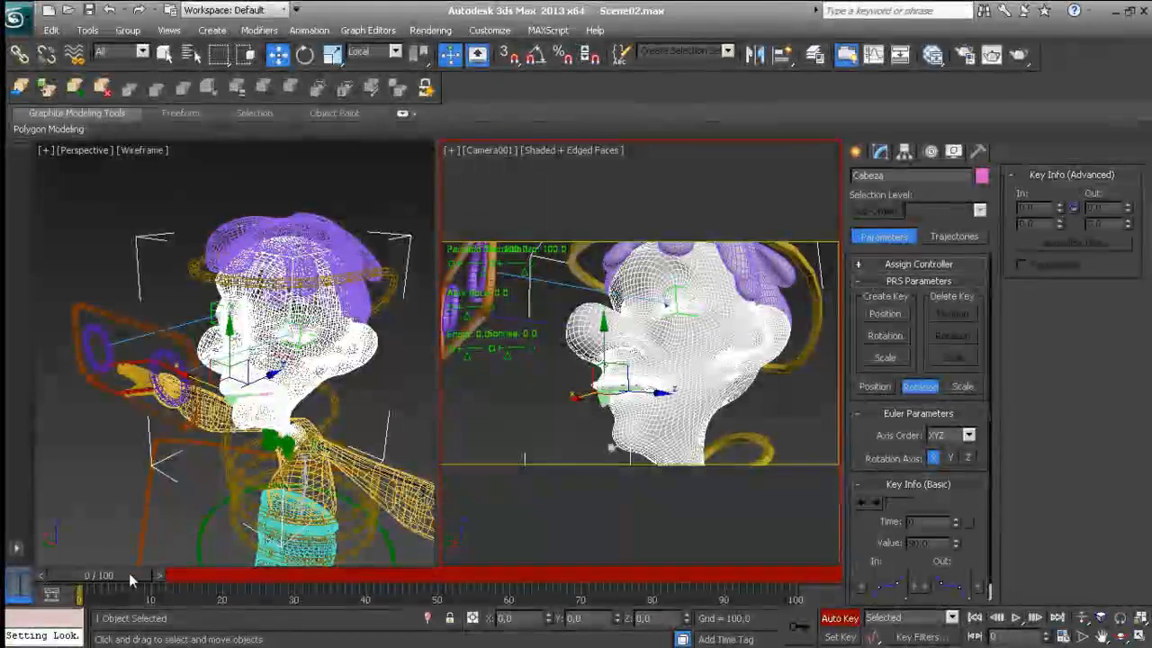
drag(129, 573, 218, 576)
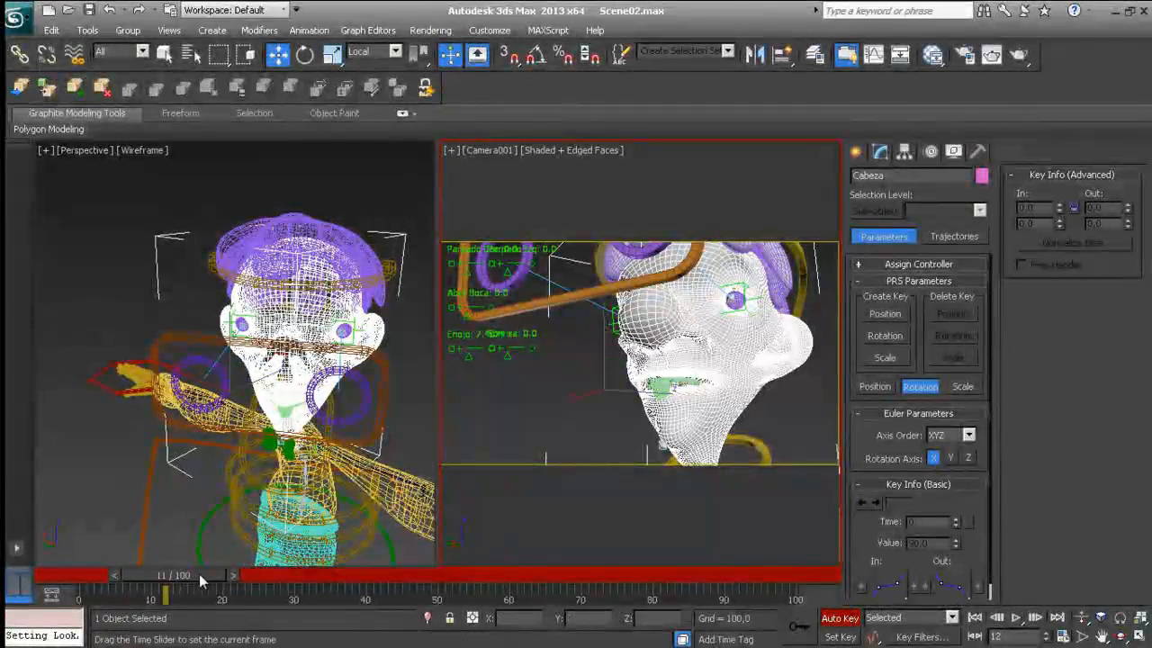
mouse_move(199, 573)
mouse_down()
mouse_move(119, 576)
mouse_move(180, 578)
mouse_up()
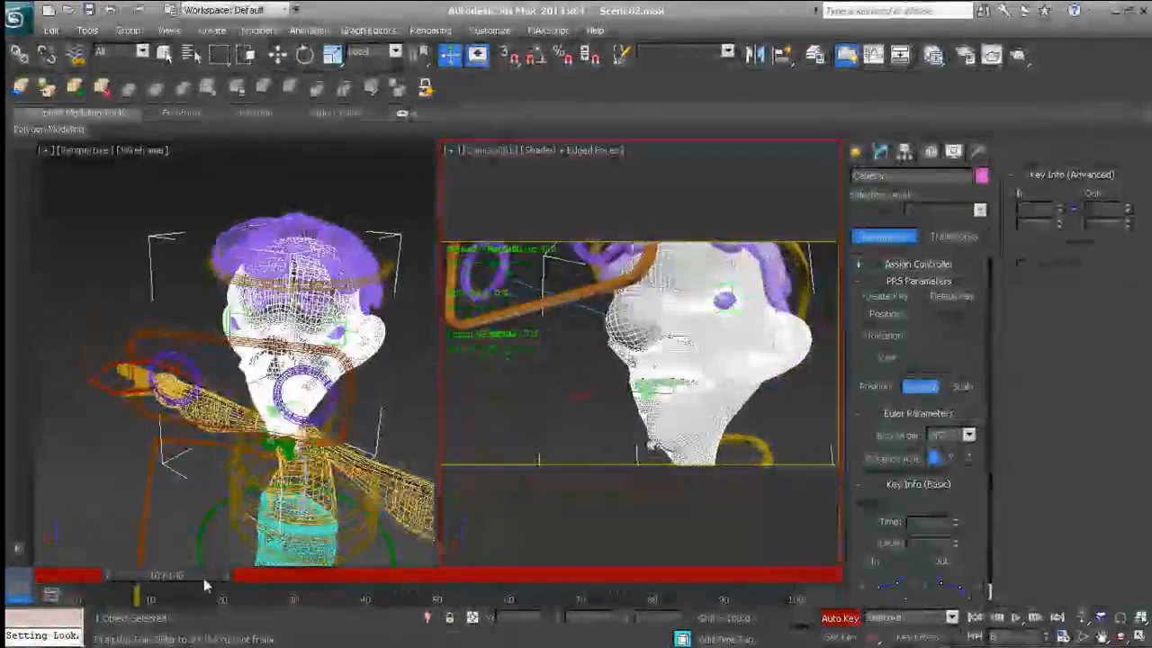
drag(204, 578, 241, 578)
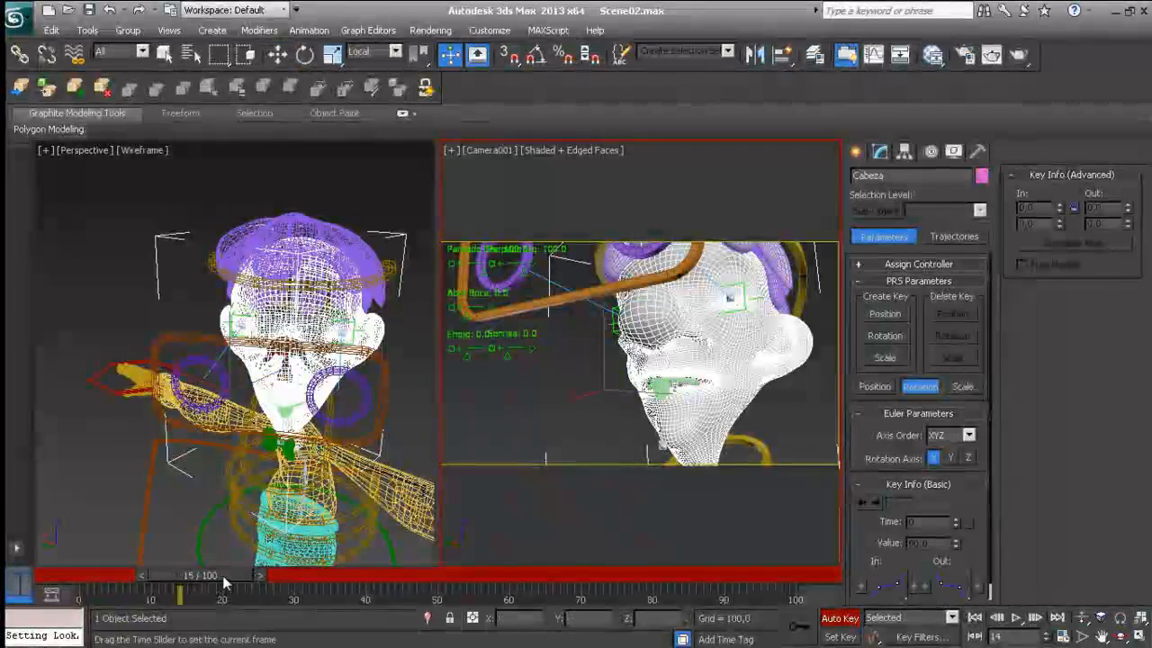
drag(216, 580, 229, 581)
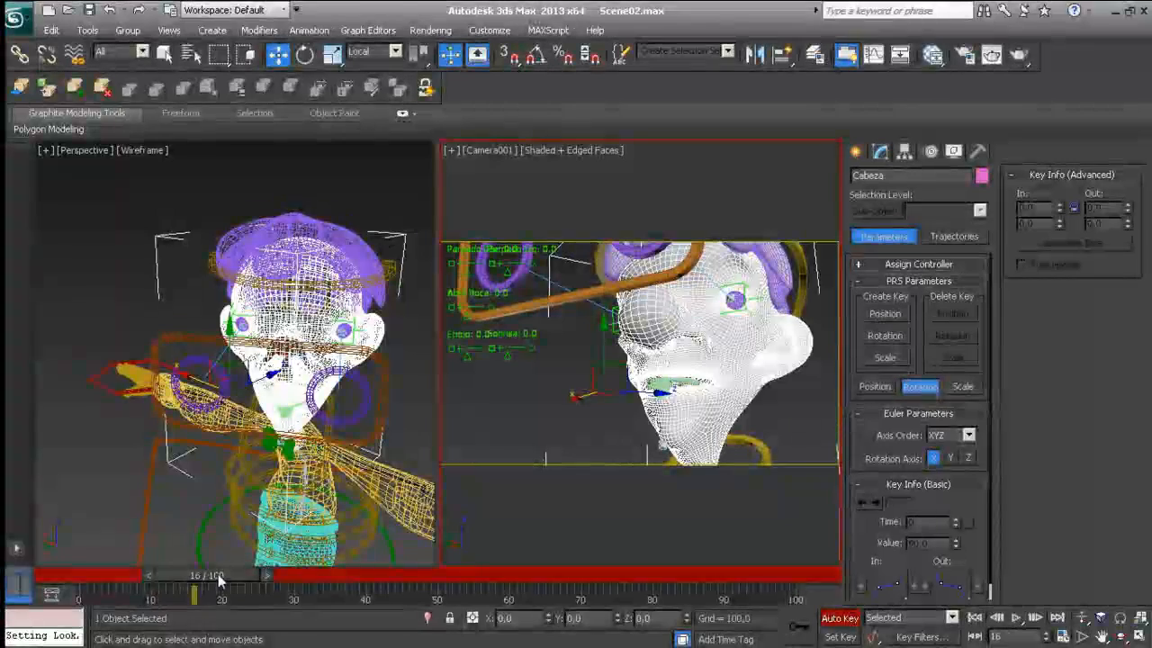
drag(219, 579, 232, 579)
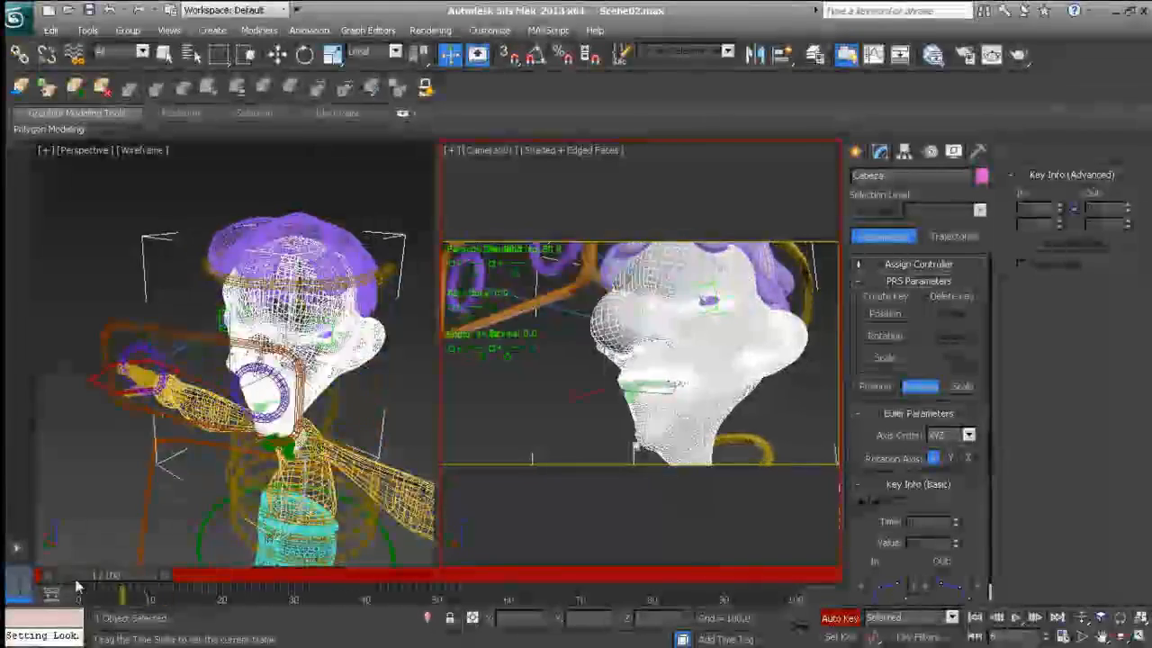
At frame 20, rotate the CC_Cuello neck control to about X -2.8, Y 9.7, Z 27.1 to tilt and turn the head.
drag(131, 591, 180, 599)
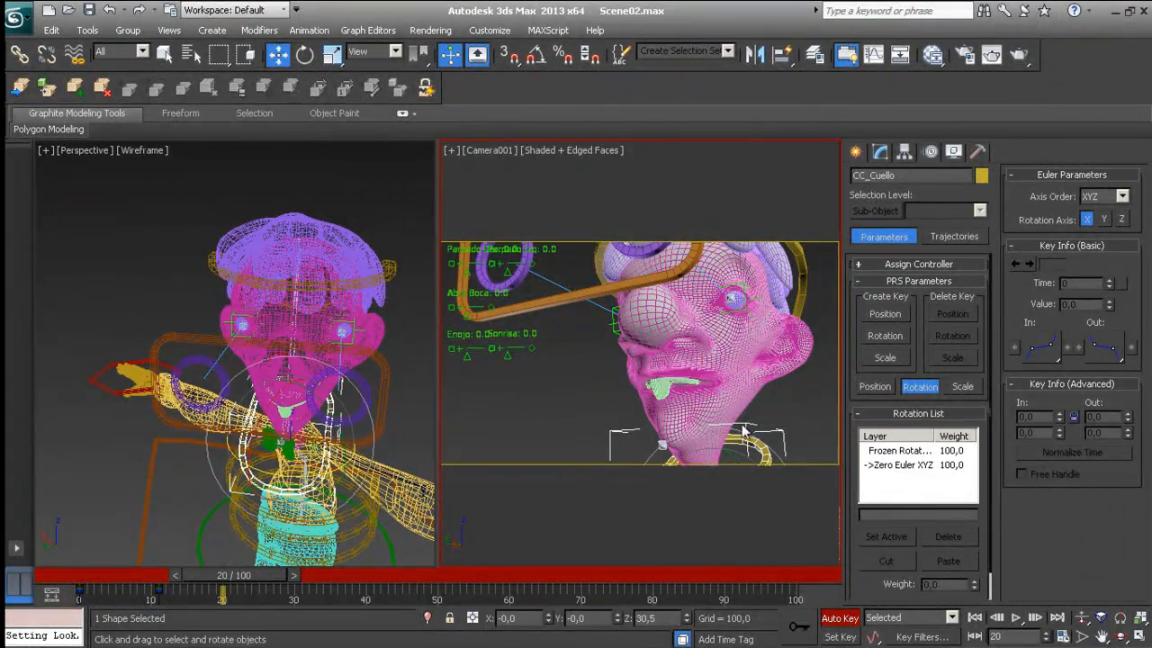
key(e)
drag(733, 448, 705, 439)
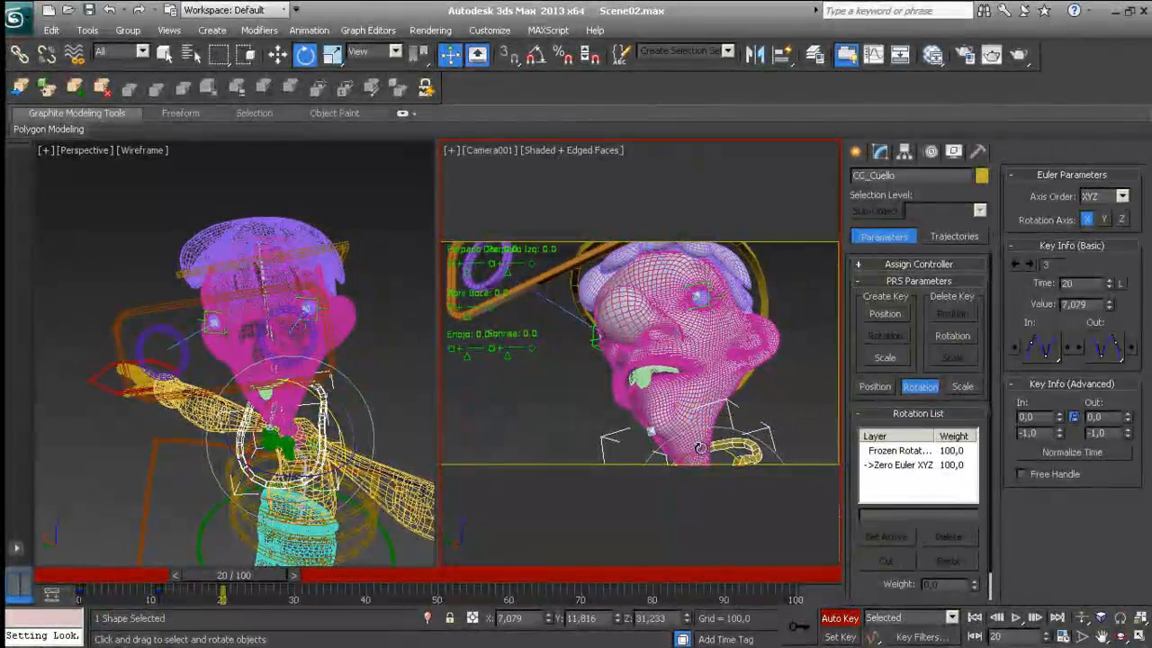
click(699, 448)
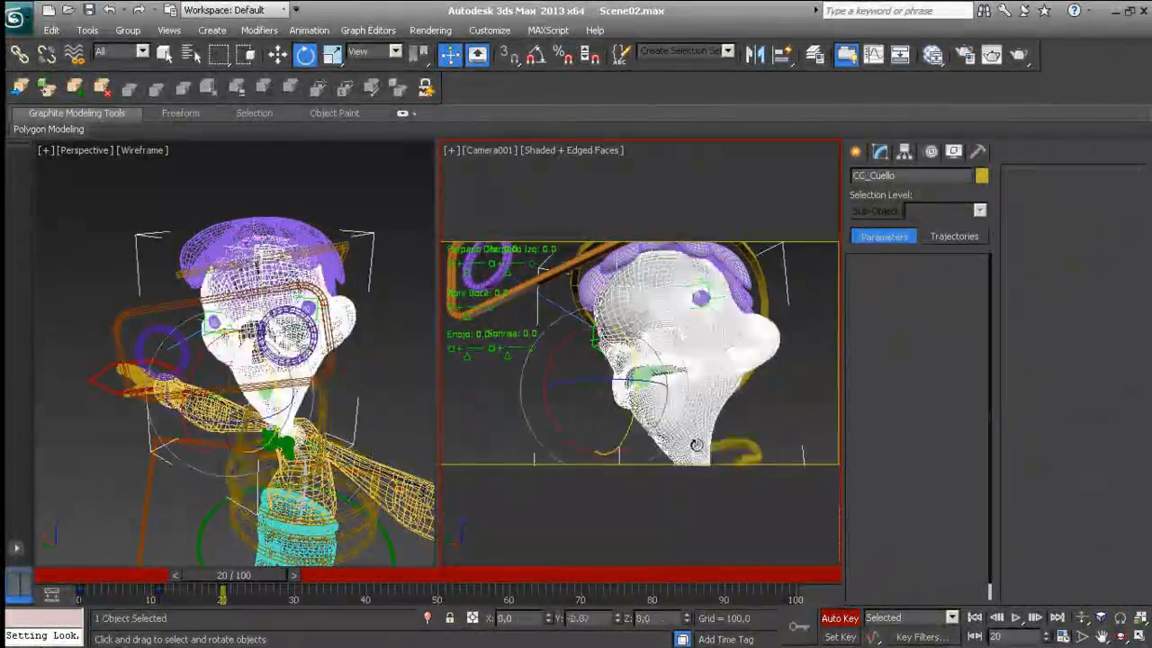
click(750, 448)
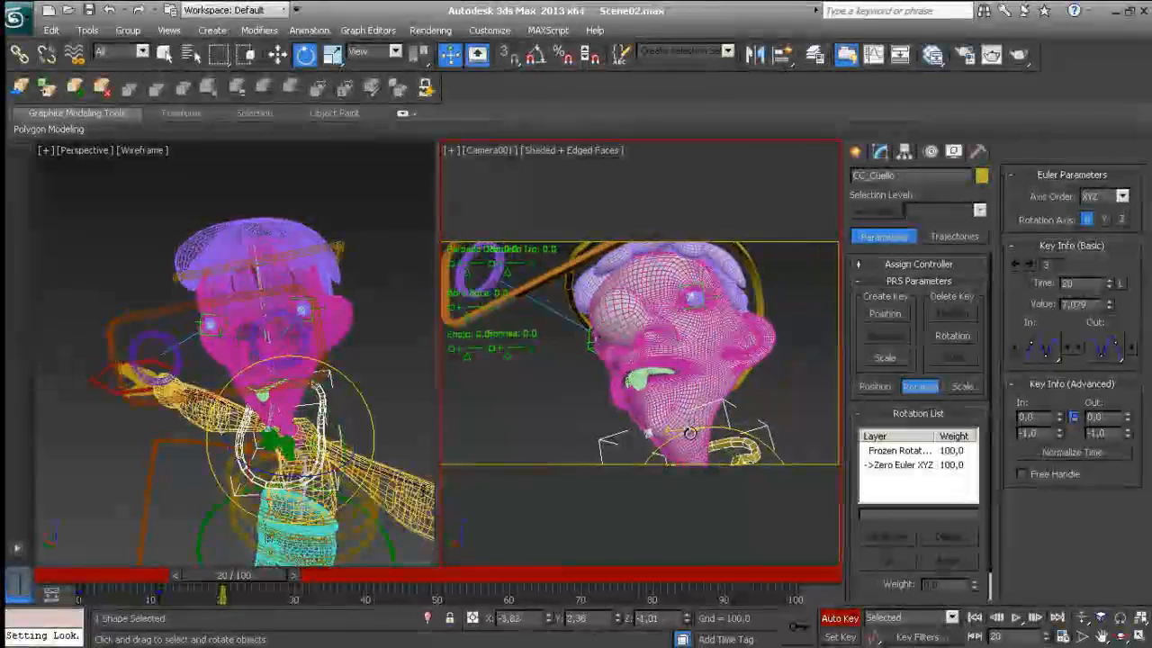
drag(690, 433, 686, 441)
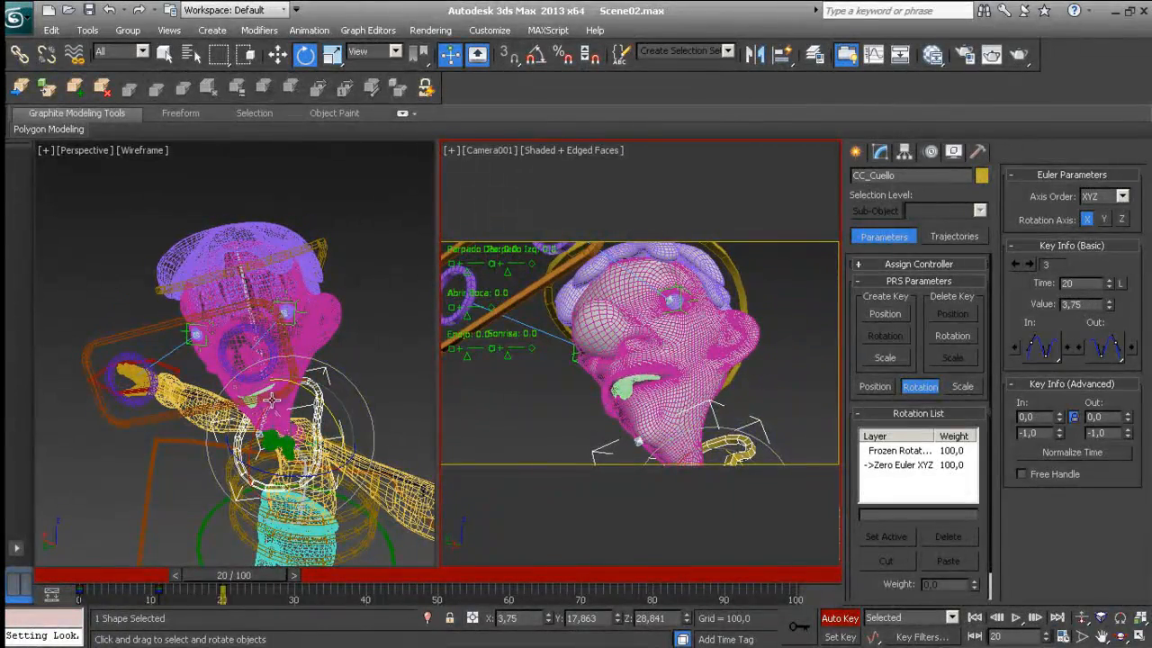
drag(271, 400, 331, 412)
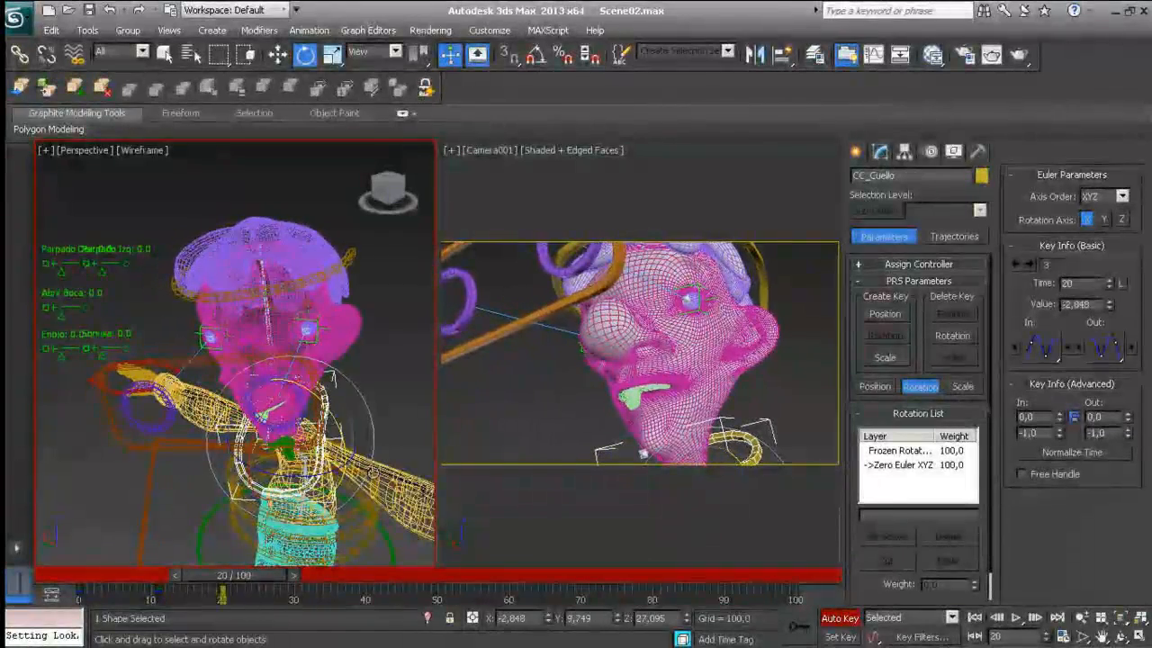
At frame 11, set both eyelid sliders to about 50.6 and raise the Enojo slider for a half-closed, angry expression.
drag(248, 579, 184, 600)
key(e)
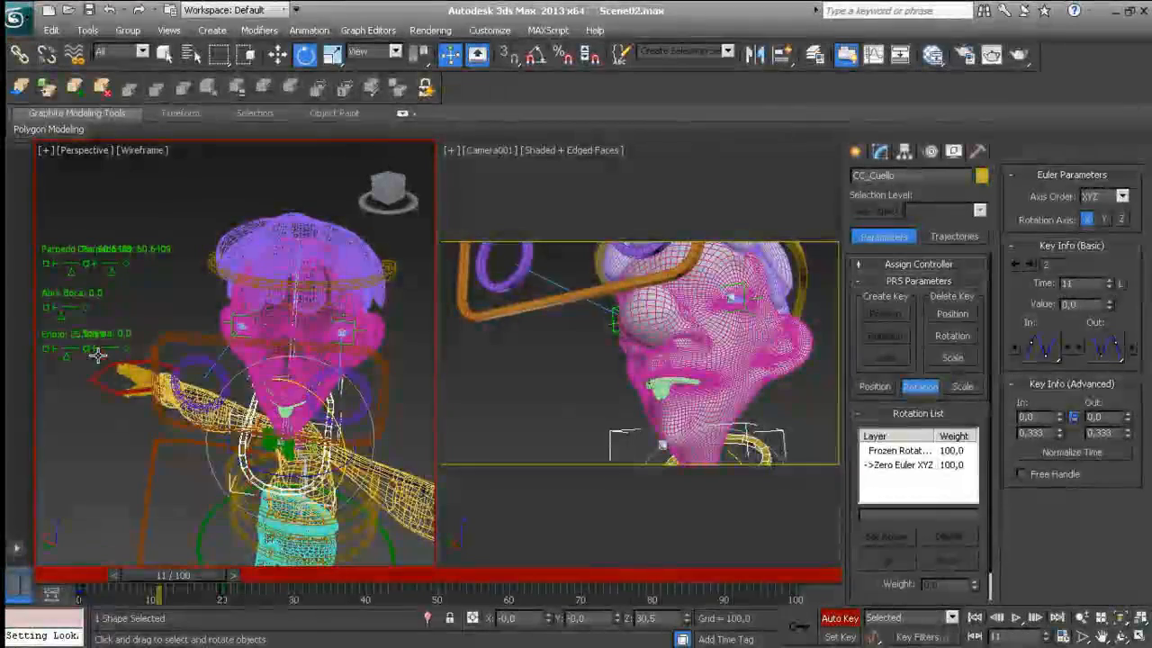